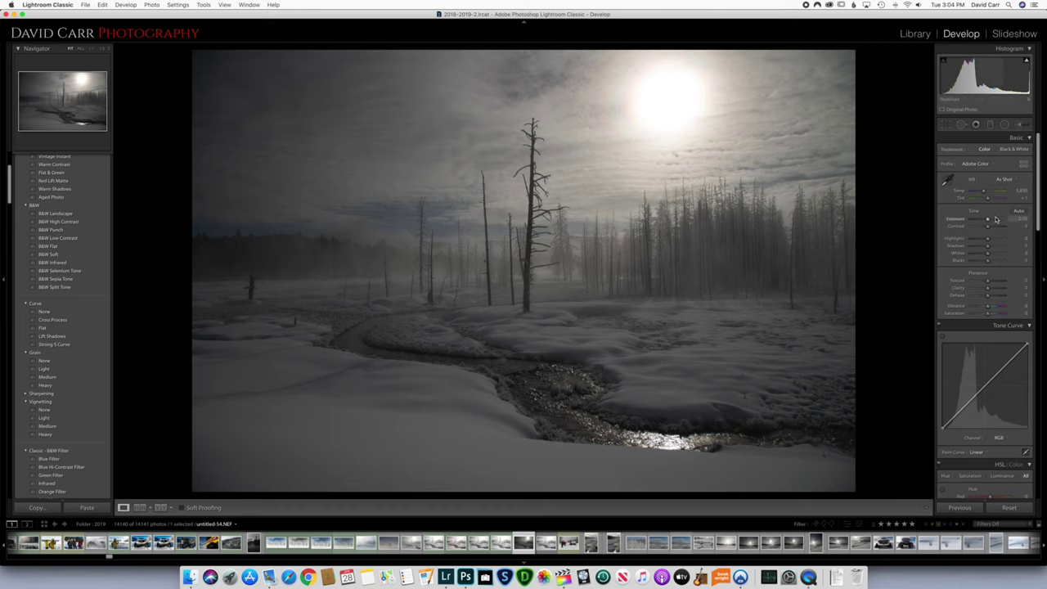
Step: Set the photo's exposure to +1.50, contrast to +39, highlights to -100 and blacks to -34
drag(986, 219, 992, 221)
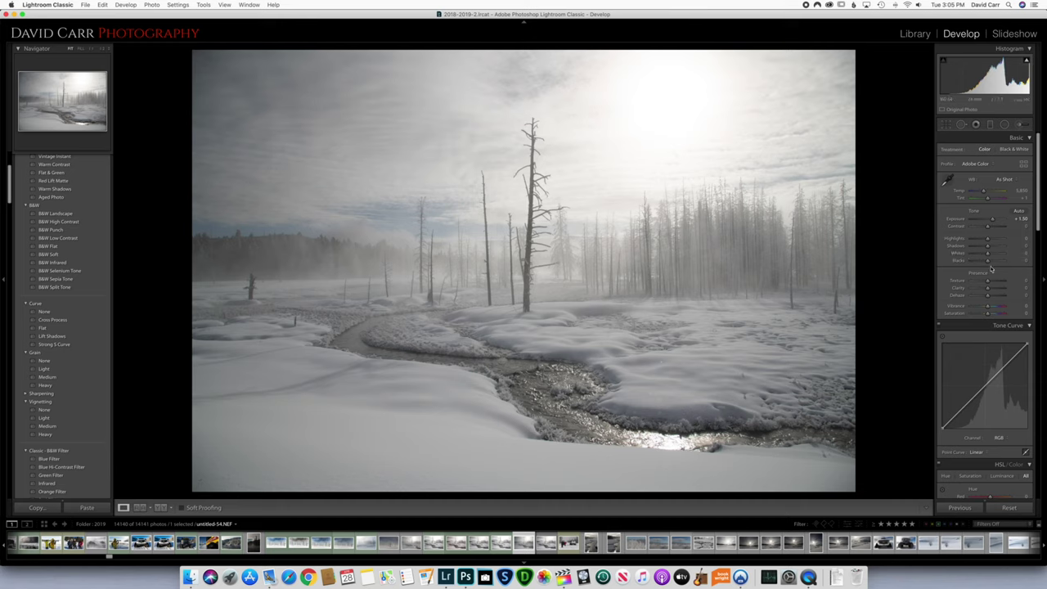
mouse_move(988, 228)
mouse_down()
mouse_move(1003, 228)
mouse_move(994, 228)
mouse_up()
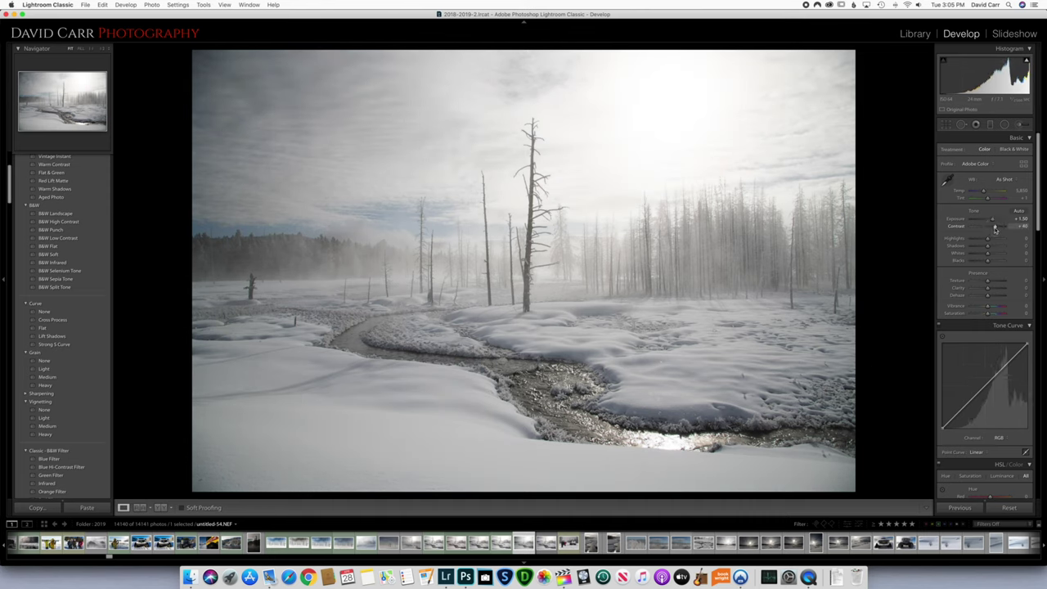
drag(987, 260, 972, 262)
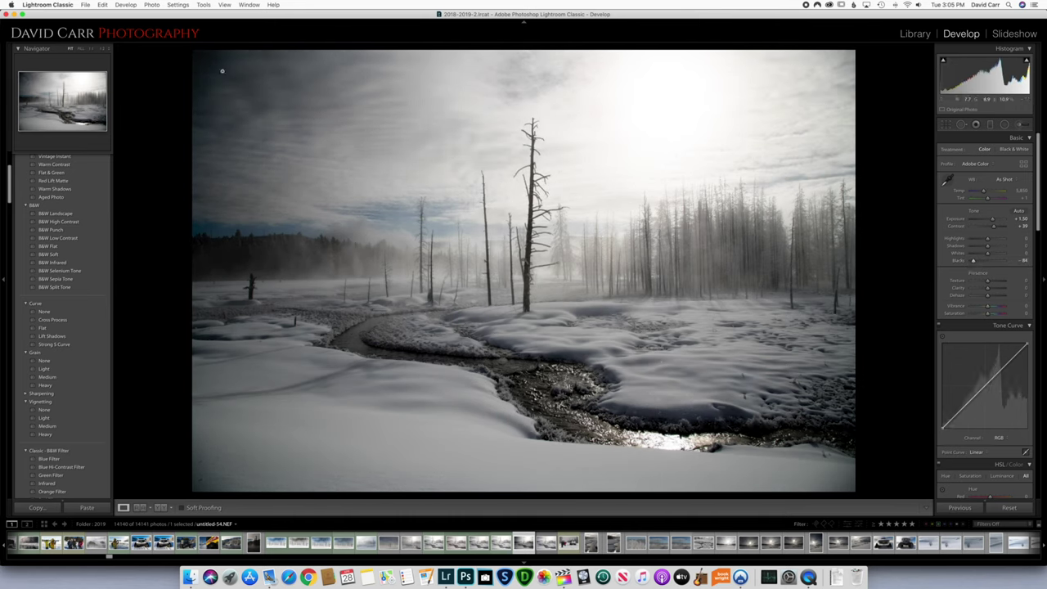
drag(972, 262, 971, 239)
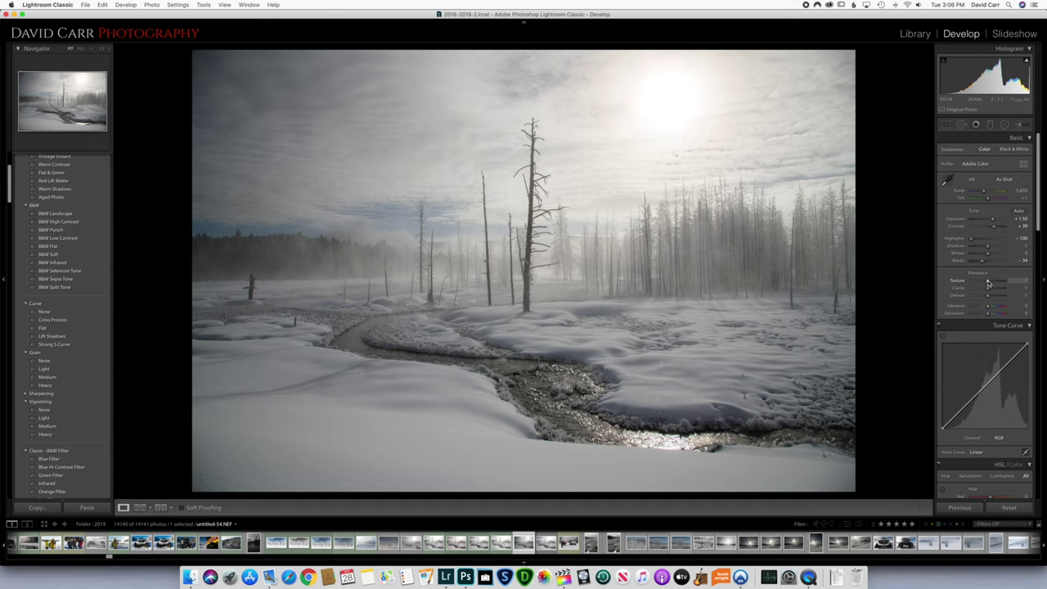
Step: Set texture to +64, clarity to +30 and dehaze to +18, and compare the photo with its unedited version
drag(987, 283, 995, 282)
drag(995, 282, 995, 288)
drag(992, 289, 989, 299)
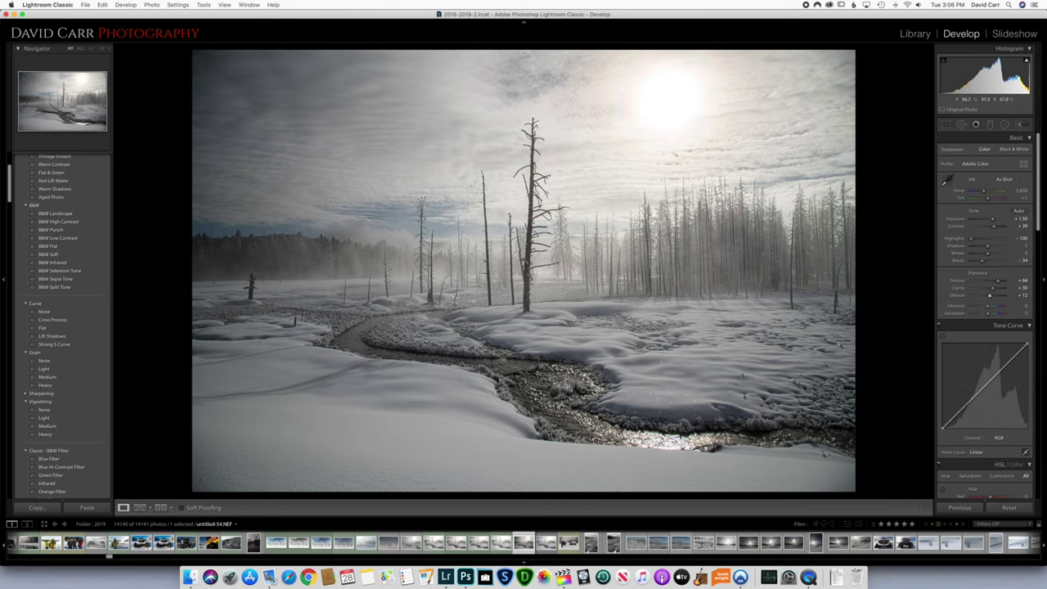
drag(989, 297, 989, 298)
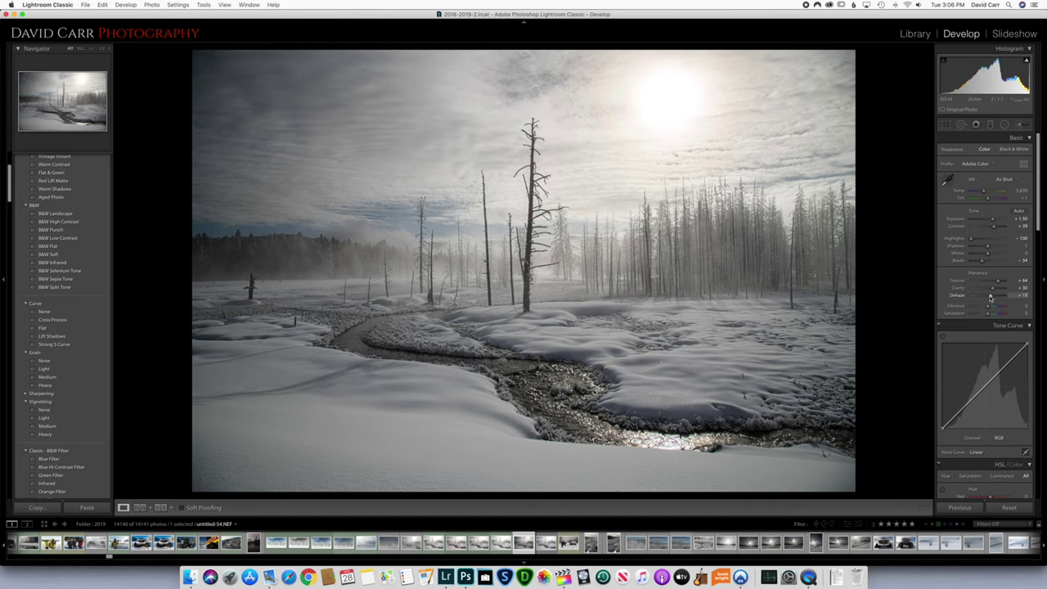
key(backslash)
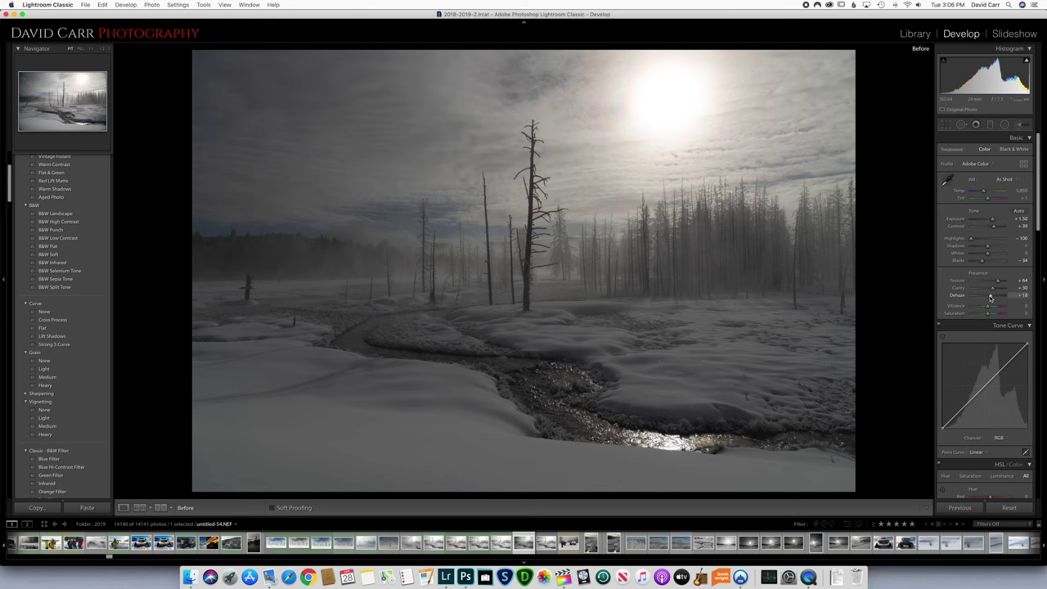
key(backslash)
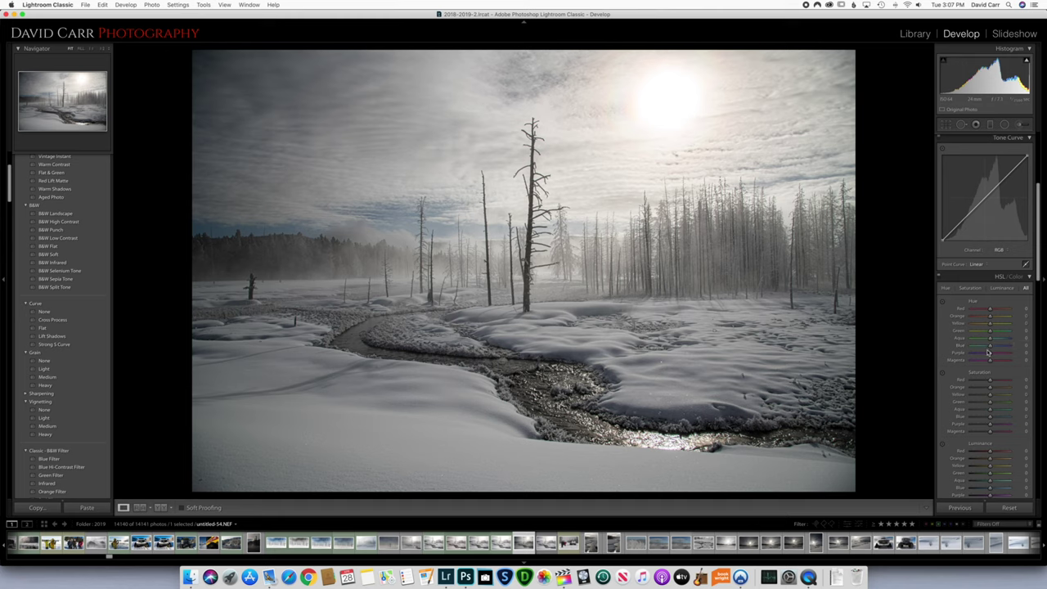
Step: Examine the sunlit creek highlights at high magnification for color fringing
scroll(987, 350, down, 5)
scroll(987, 350, down, 4)
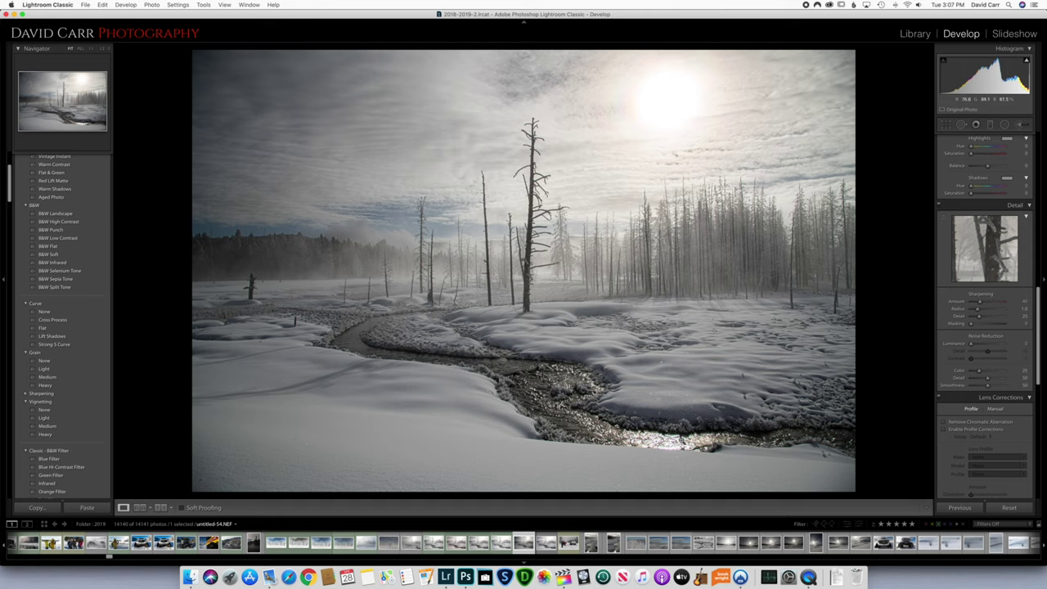
click(675, 447)
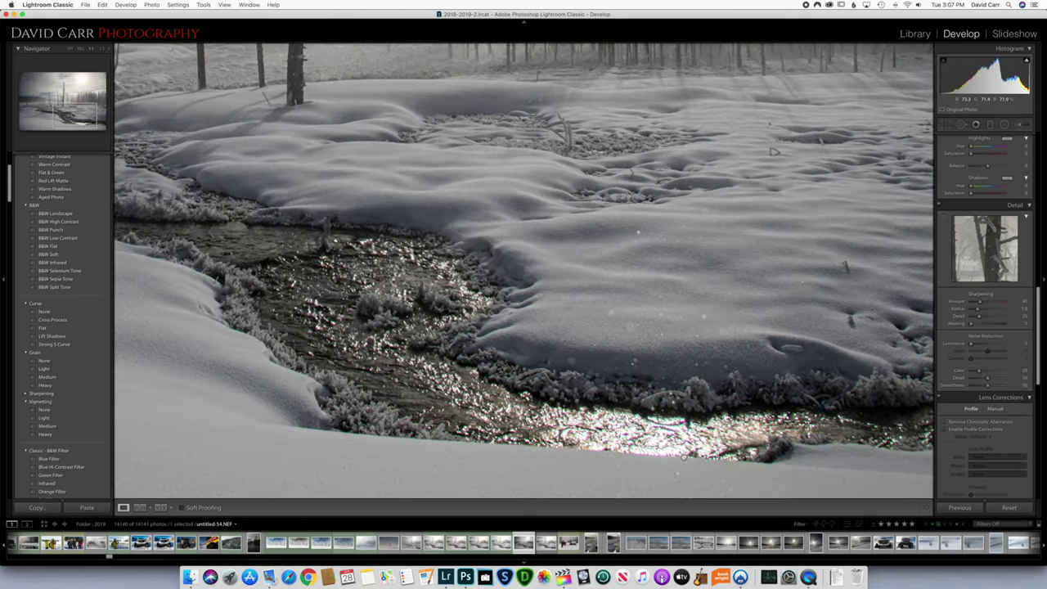
key(super+equal)
drag(652, 401, 532, 206)
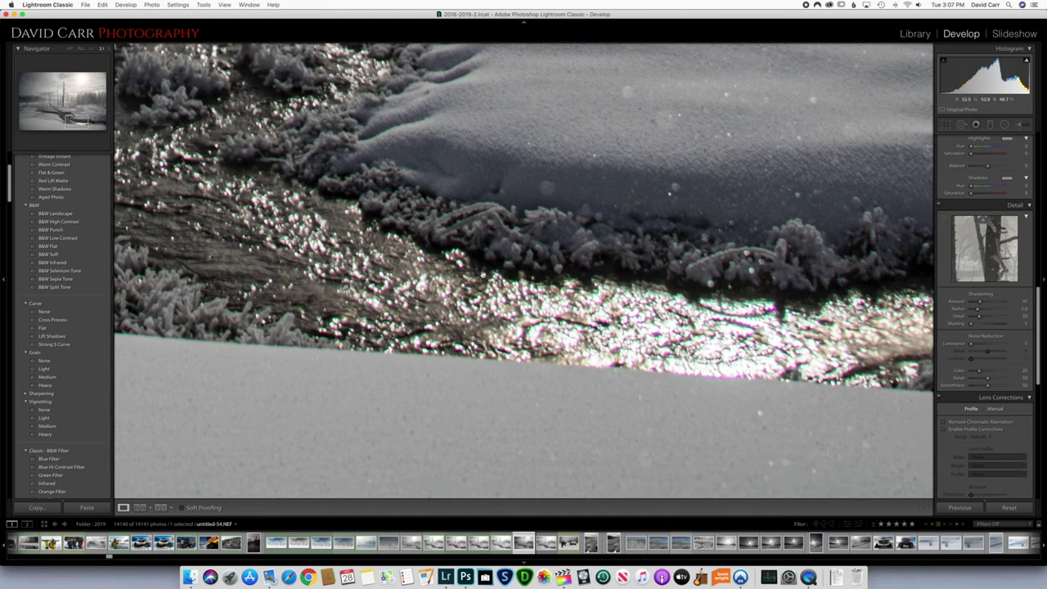
click(562, 317)
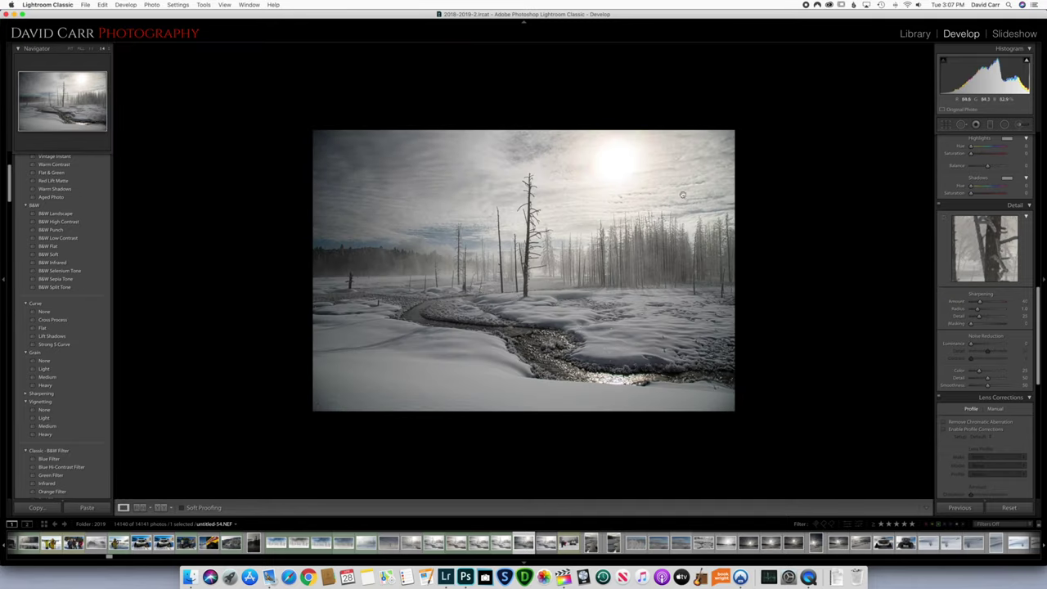
Step: Examine the bare tree trunks and branches against the sky at high magnification for color fringing, and return to the whole photo
key(super+equal)
key(super+minus)
key(super+minus)
key(super+equal)
key(super+equal)
key(super+equal)
key(super+equal)
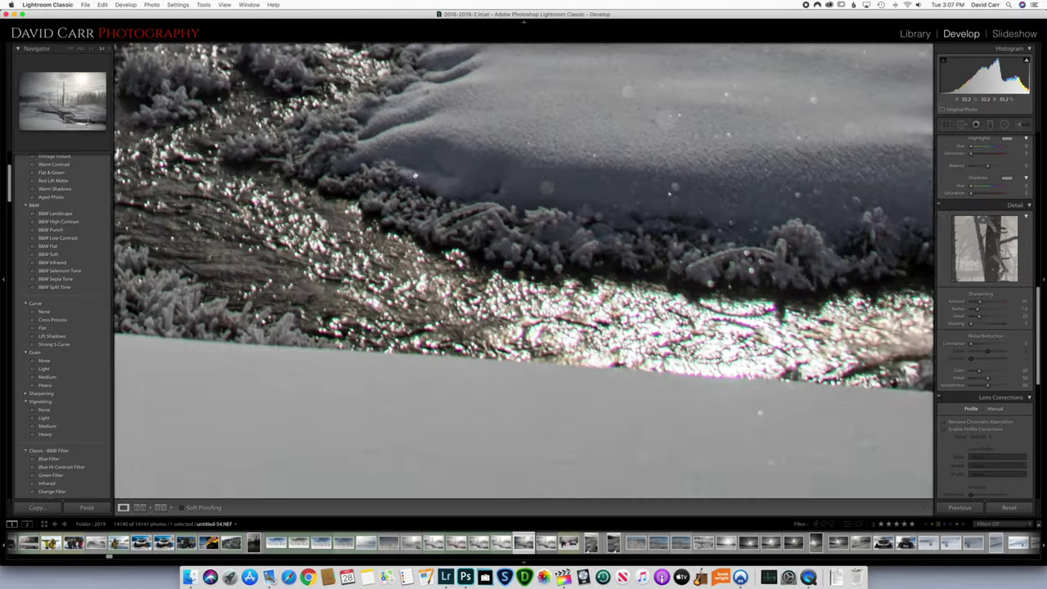
key(super+minus)
key(super+equal)
key(super+equal)
key(super+equal)
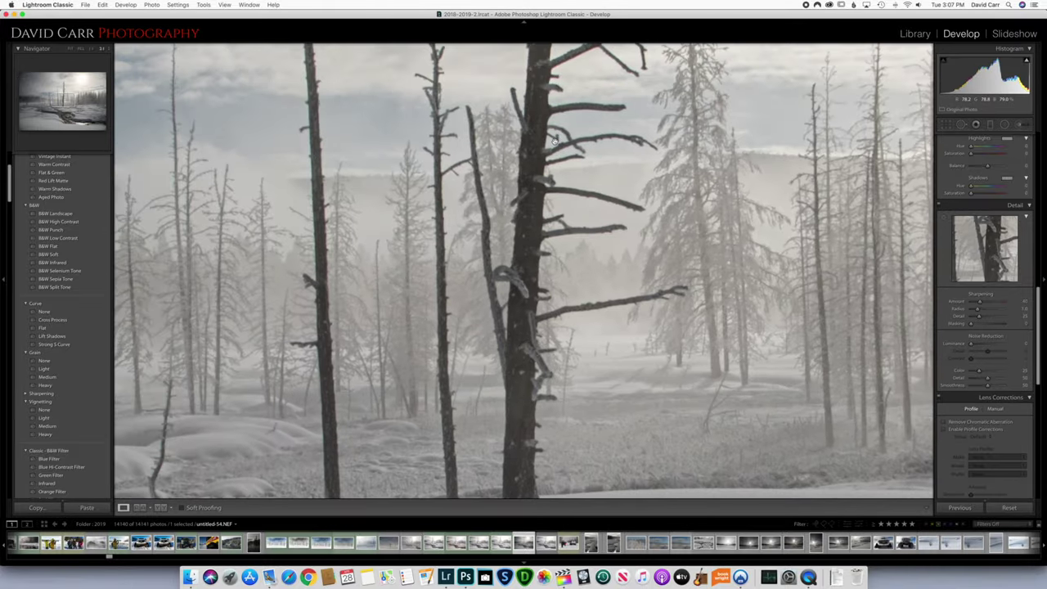
key(super+equal)
key(super+equal)
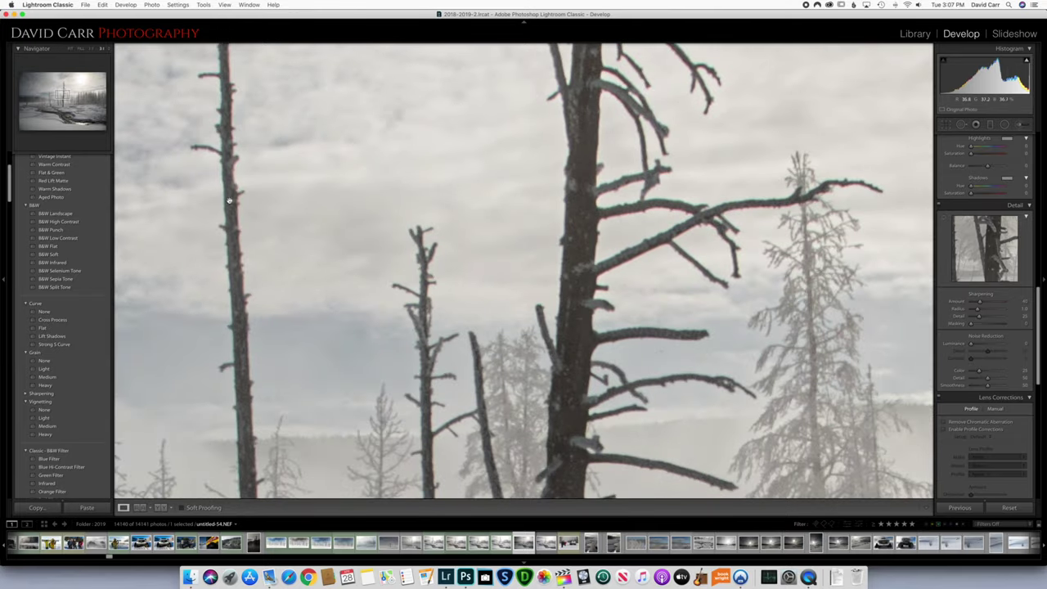
click(312, 244)
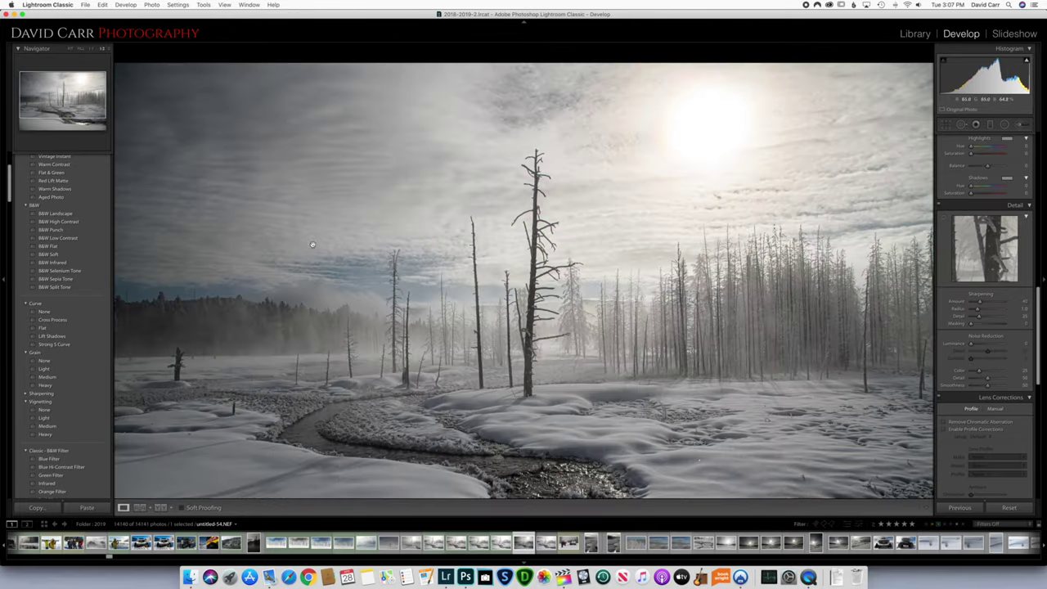
key(super+minus)
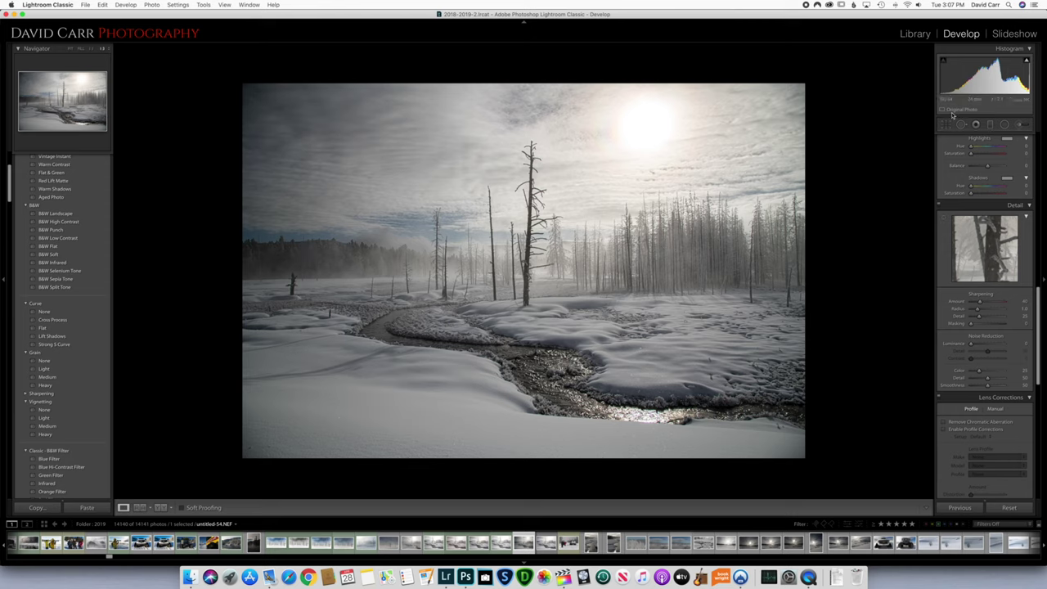
Step: Check the camera and lens metadata of the photo in the Library, and return to the Develop module
click(914, 34)
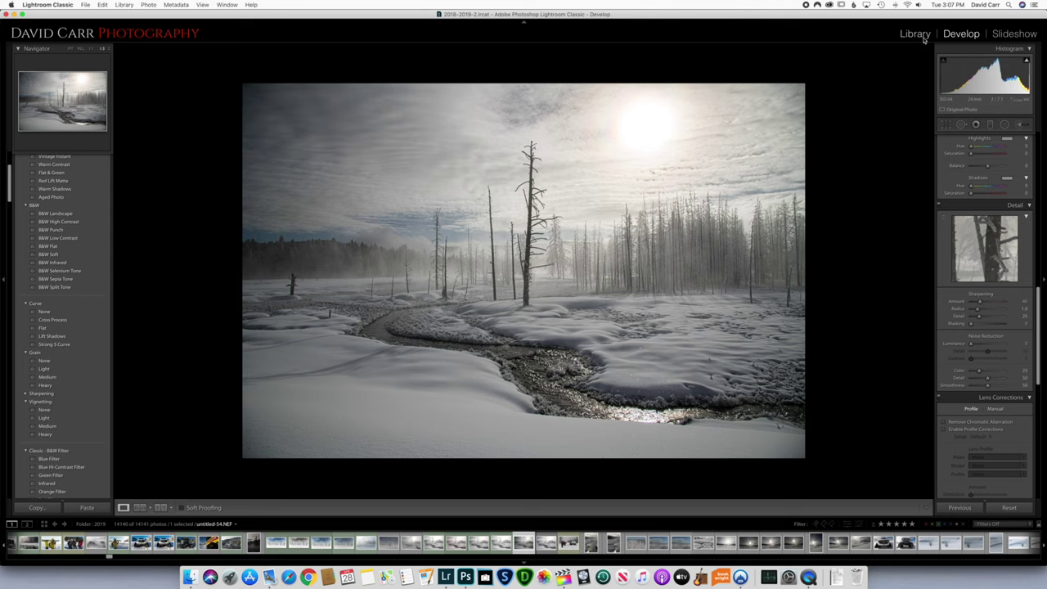
scroll(996, 438, down, 2)
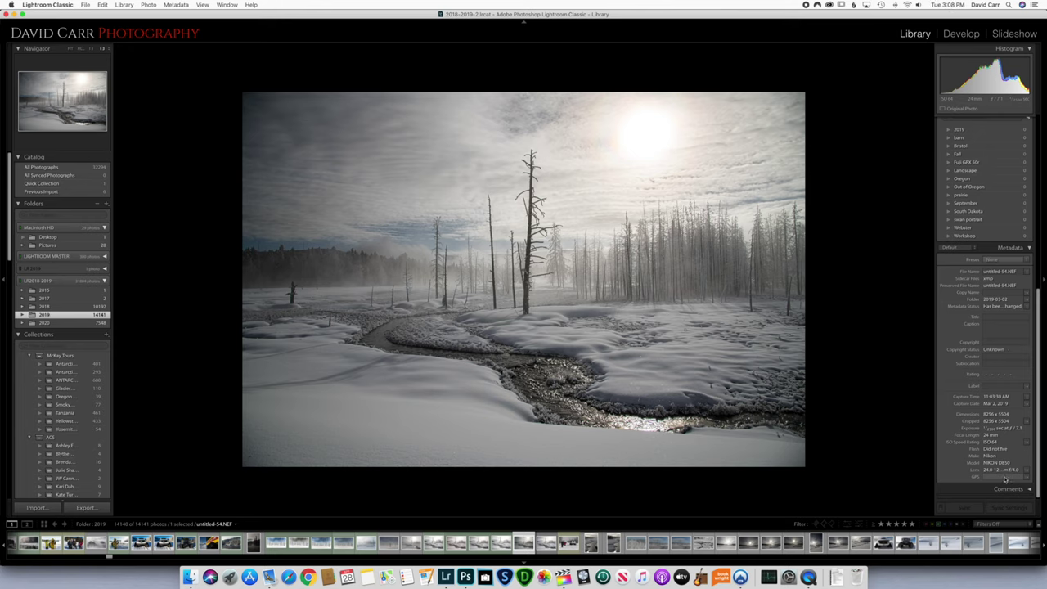
click(962, 34)
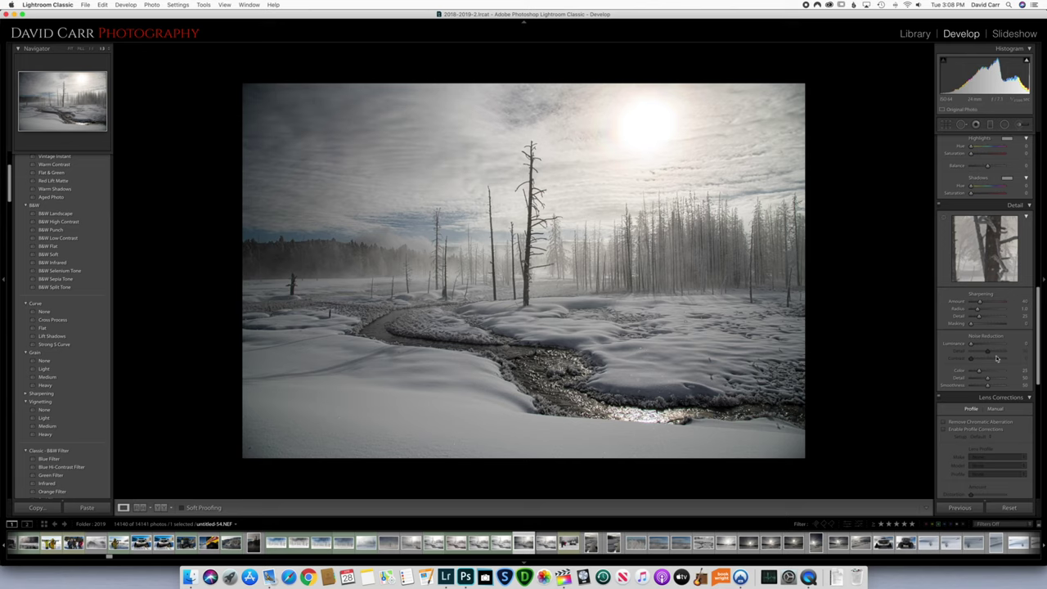
Step: Enable Remove Chromatic Aberration in the lens corrections and check the fringes along the sunlit creek close up
scroll(996, 357, down, 5)
scroll(998, 360, up, 3)
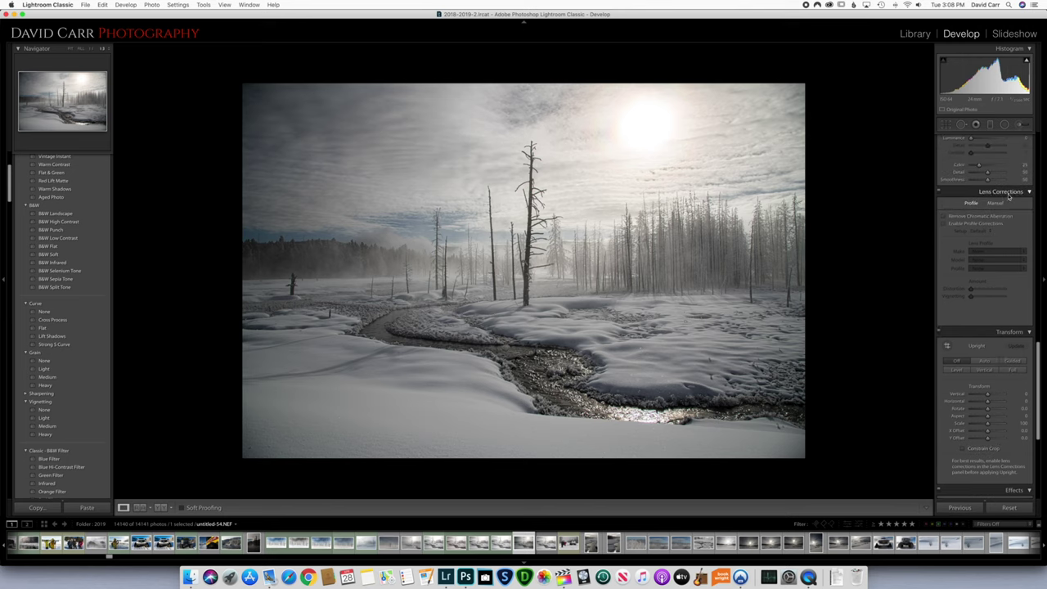
click(943, 217)
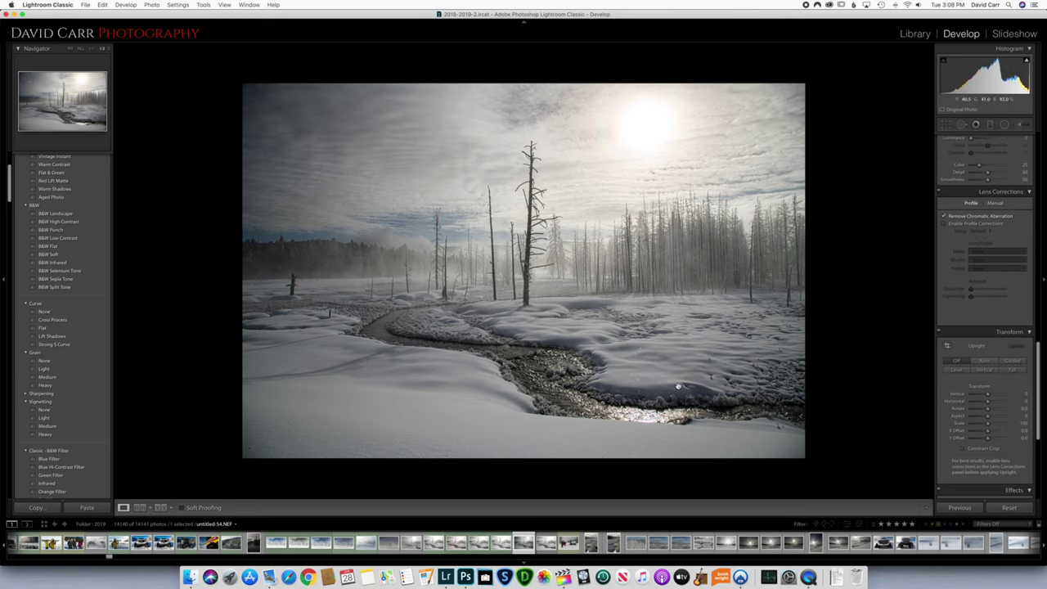
click(646, 423)
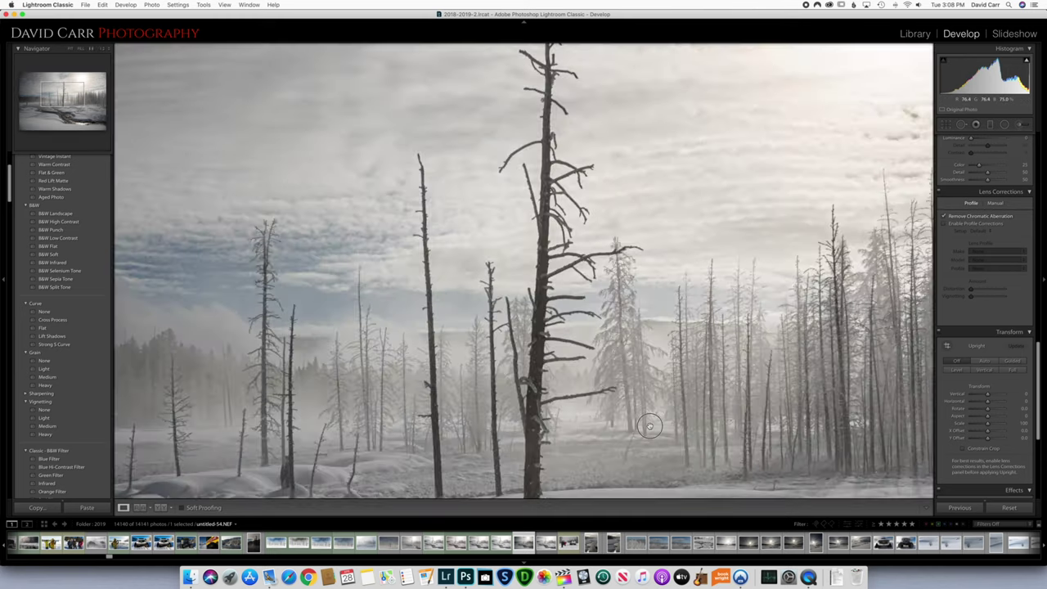
drag(646, 422, 508, 176)
click(651, 418)
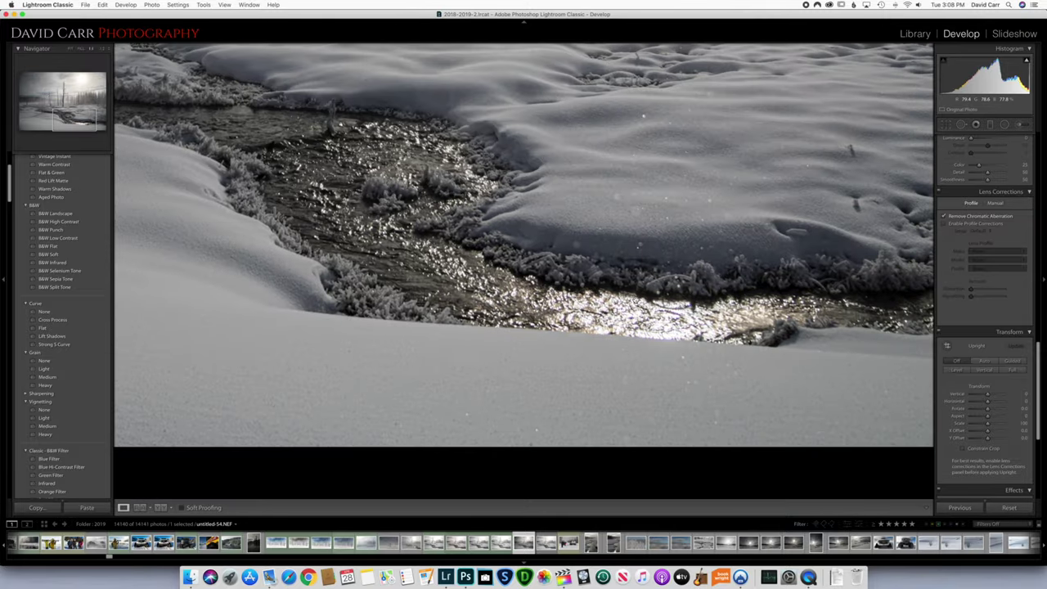
click(635, 300)
click(636, 300)
drag(635, 300, 523, 270)
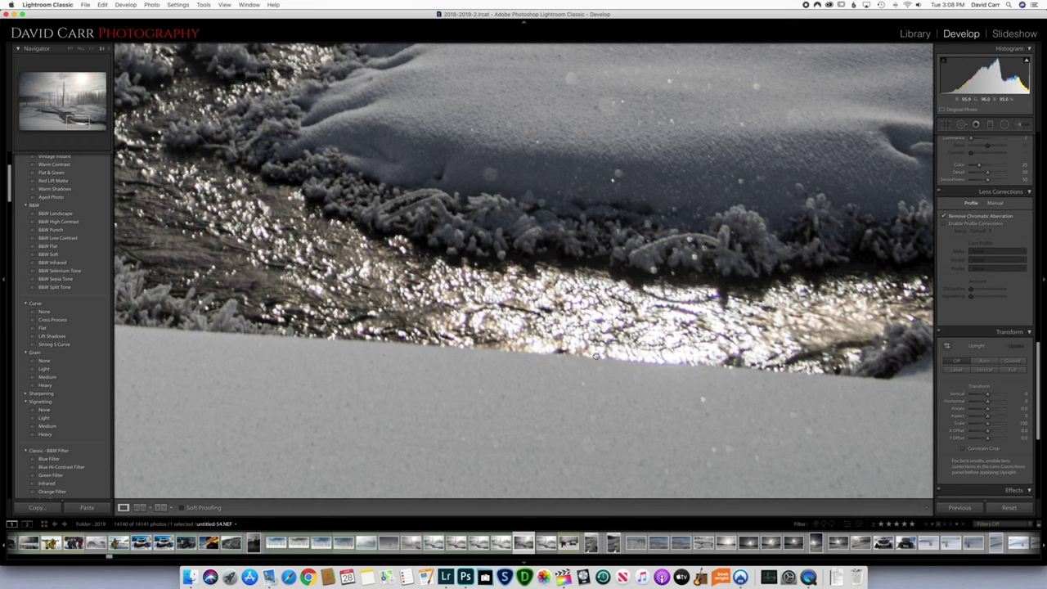
Step: Defringe the photo manually with a purple amount of 4 and a green amount of 8, checking along the creek
click(995, 202)
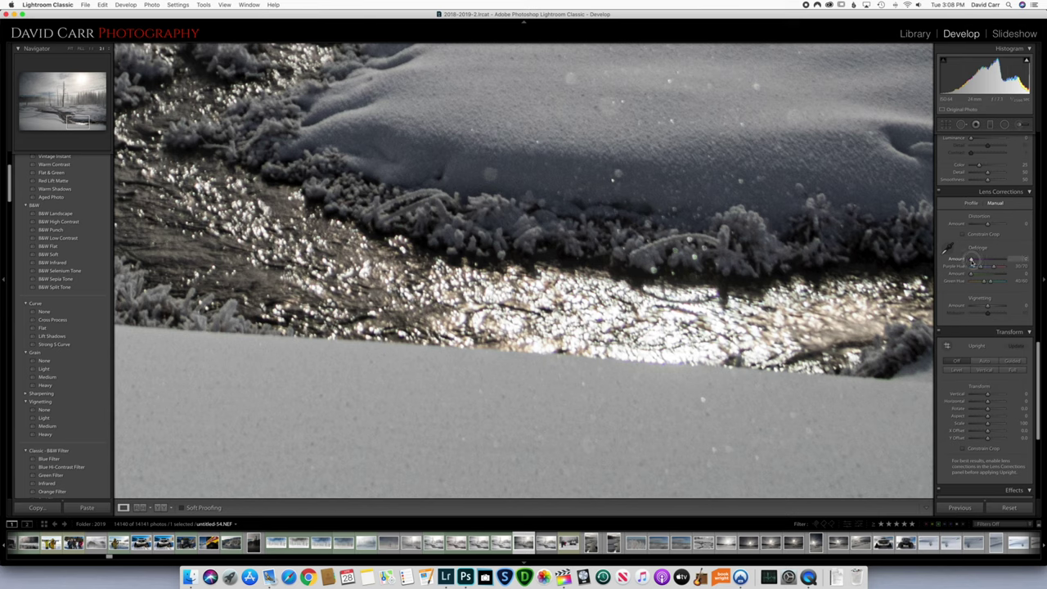
drag(977, 259, 978, 260)
drag(815, 336, 276, 320)
drag(728, 285, 498, 275)
drag(763, 288, 520, 275)
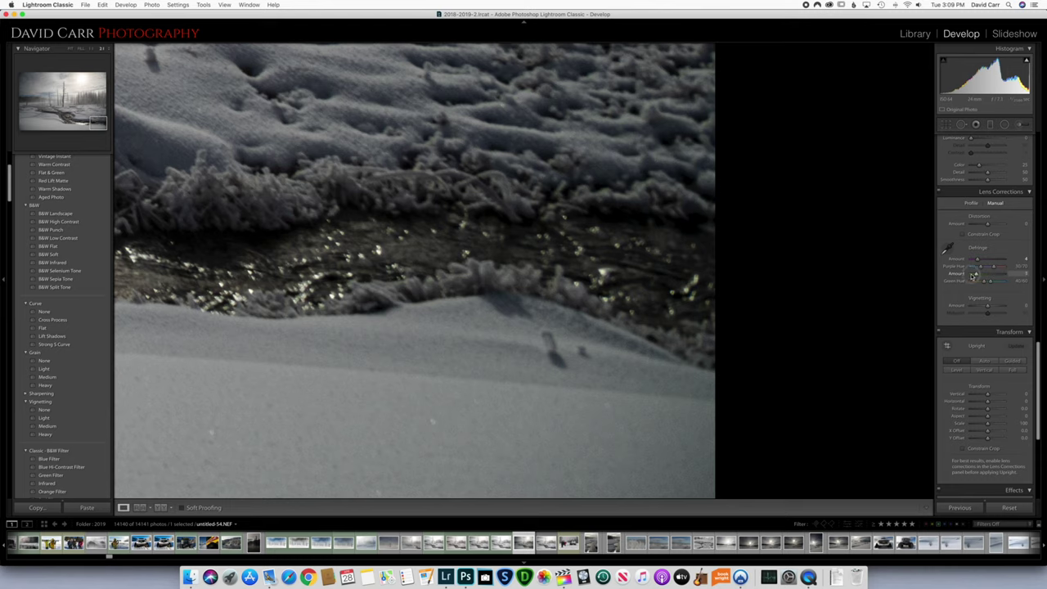
drag(970, 275, 984, 276)
drag(367, 203, 631, 211)
drag(457, 196, 664, 268)
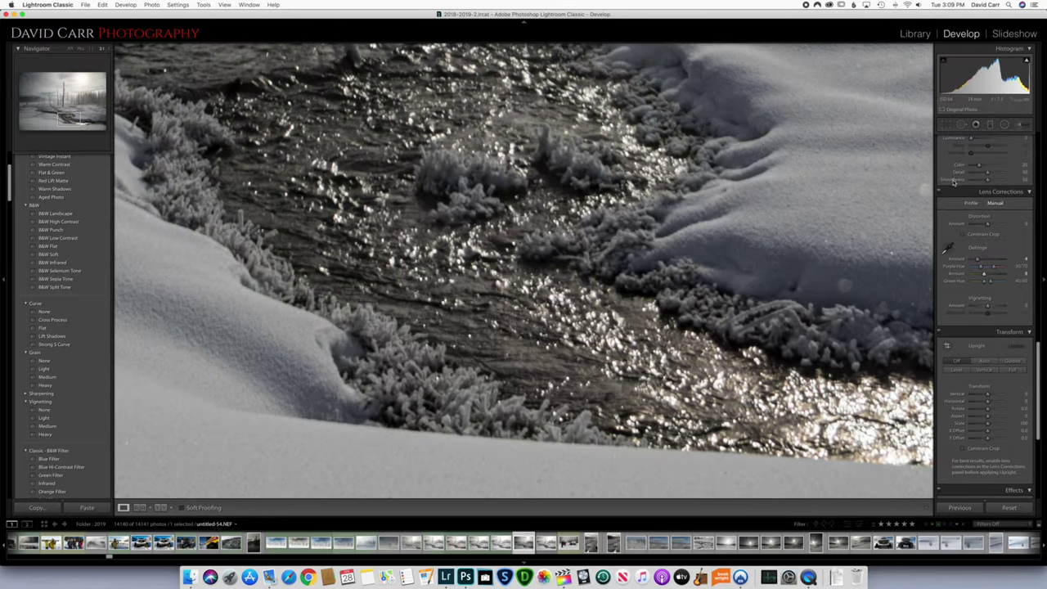
click(70, 49)
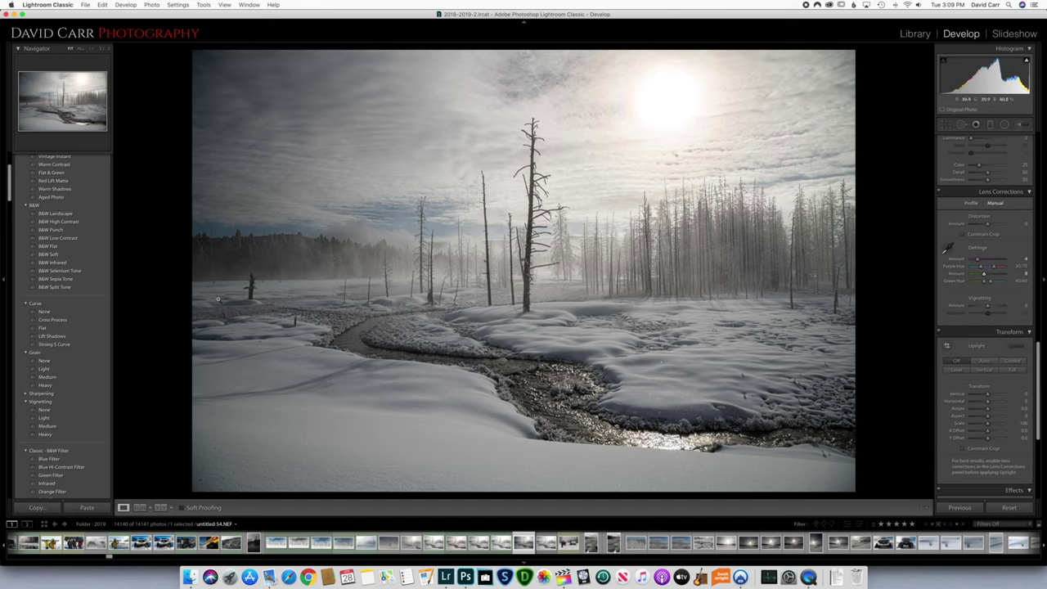
Step: Straighten the photo with the Crop tool at an angle of 1.15, keeping the original aspect ratio
key(r)
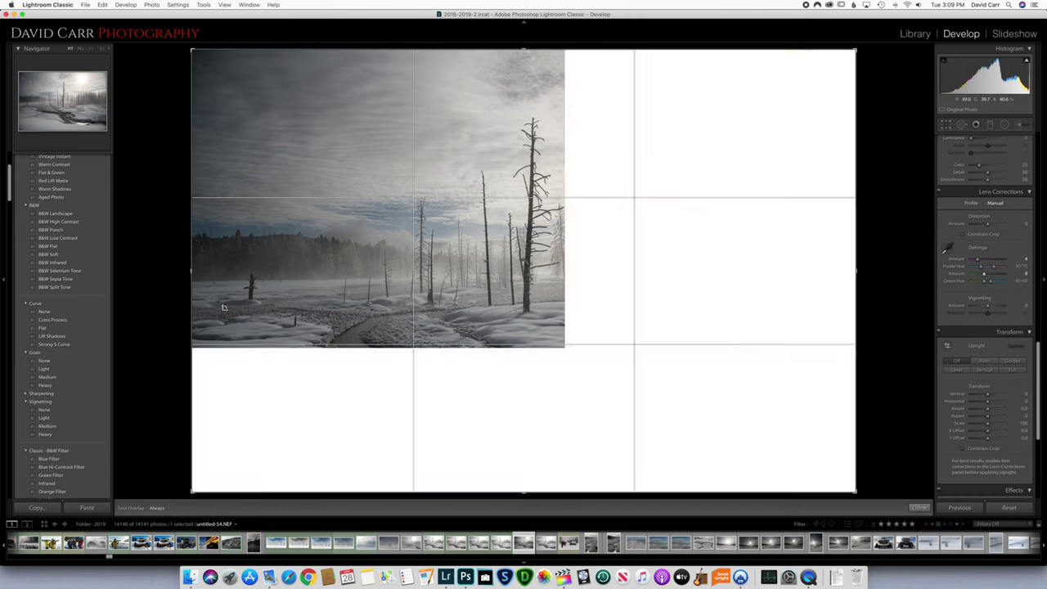
drag(863, 262, 865, 265)
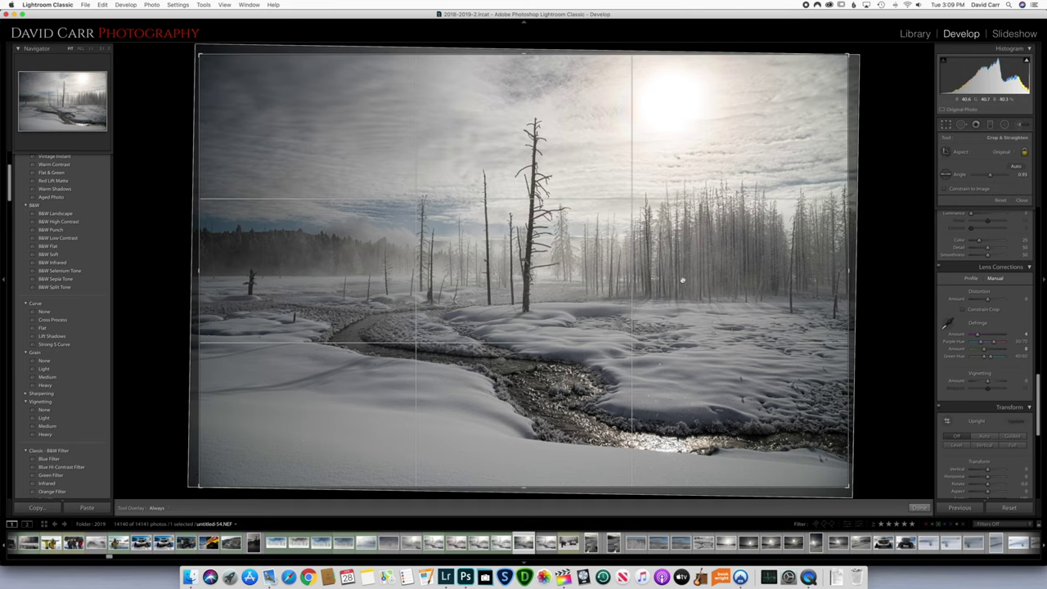
drag(865, 268, 867, 271)
key(Return)
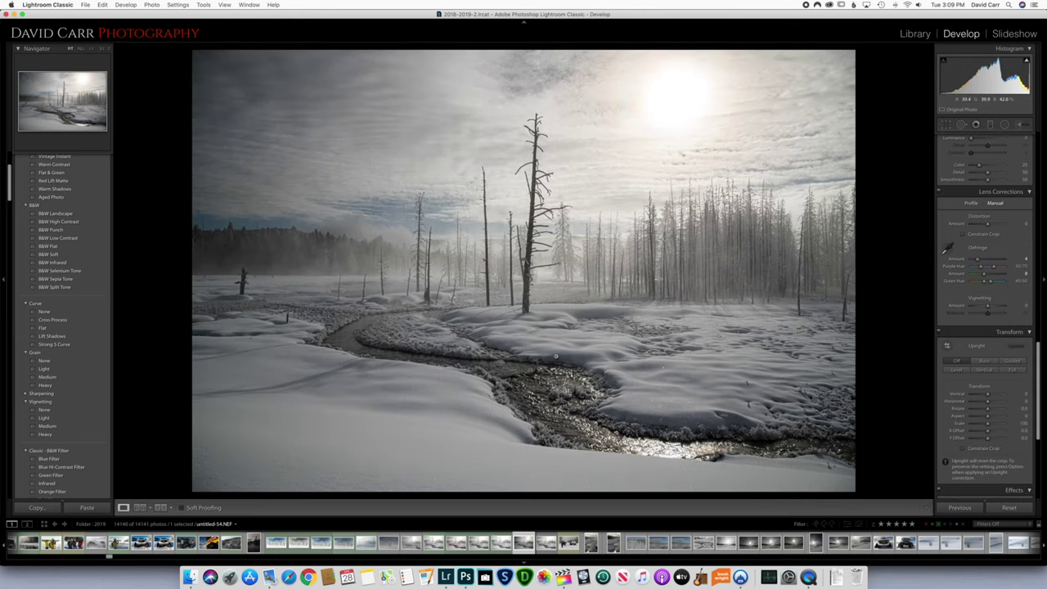
key(r)
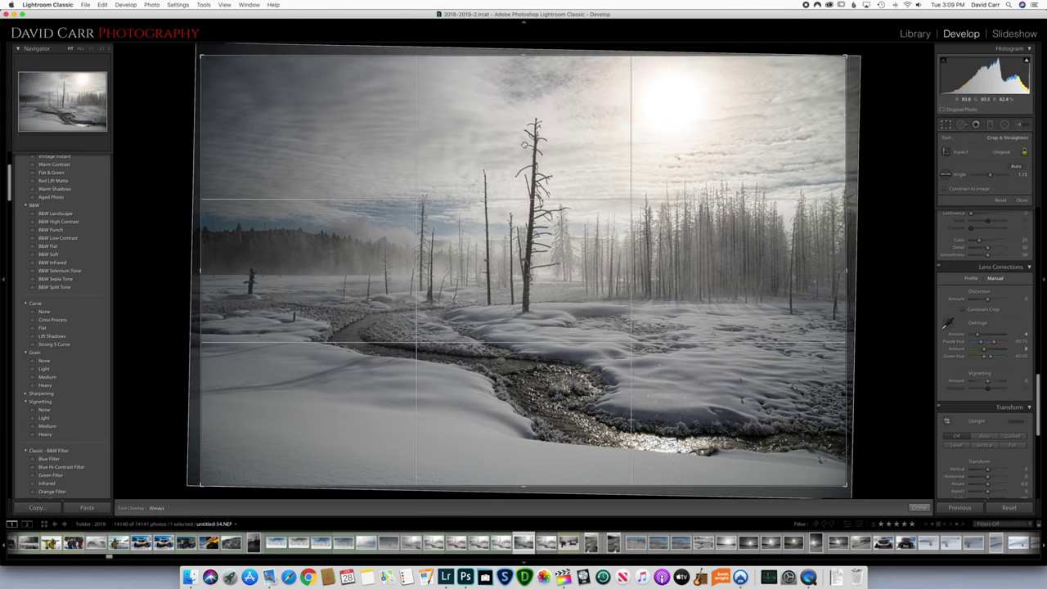
key(r)
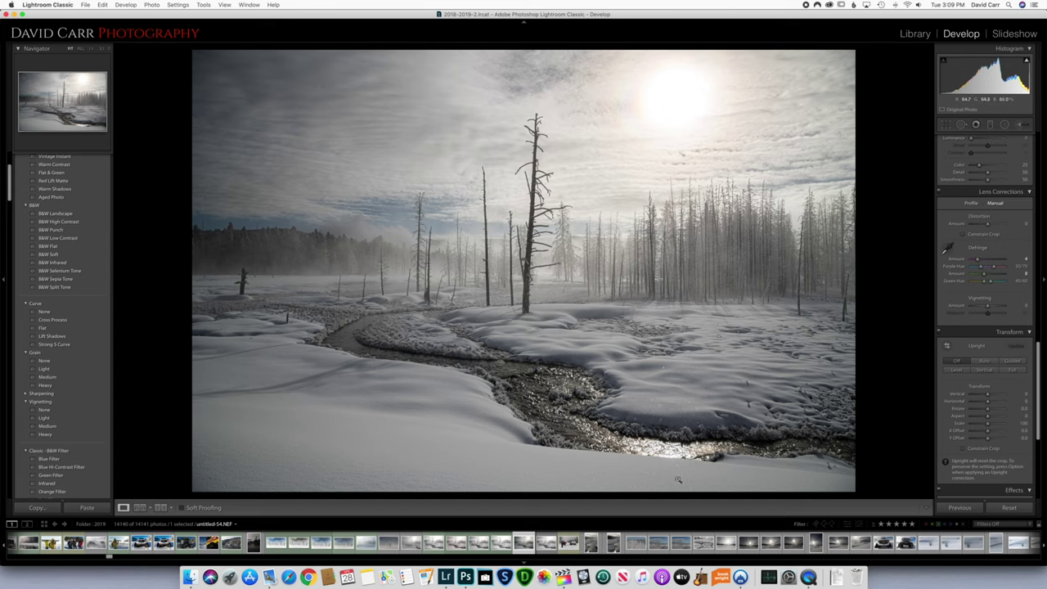
Step: Enable Profile Corrections in the lens corrections, comparing the photo with and without them
scroll(1005, 298, down, 5)
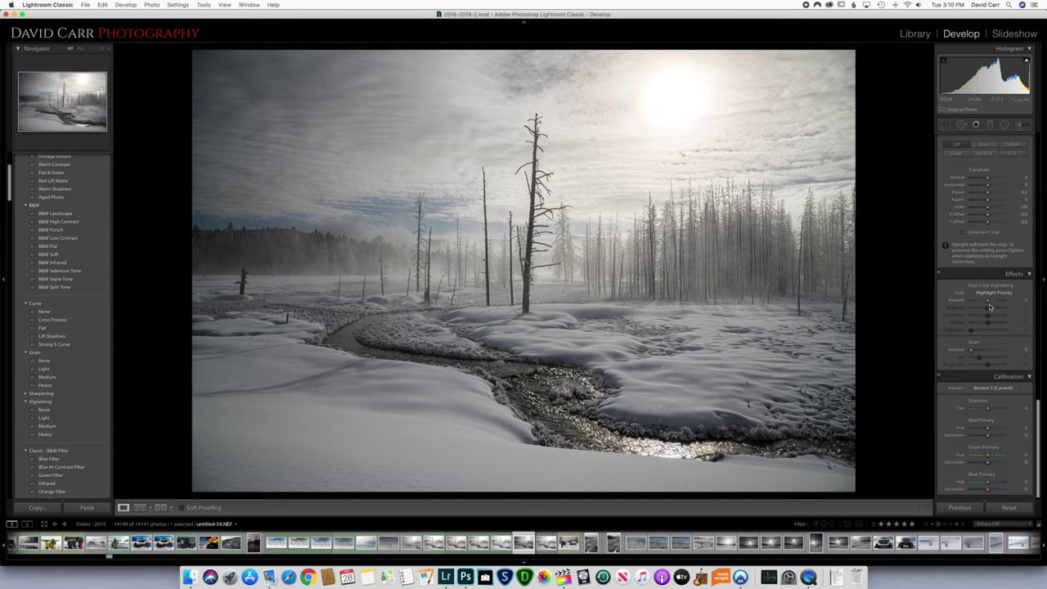
scroll(973, 278, up, 5)
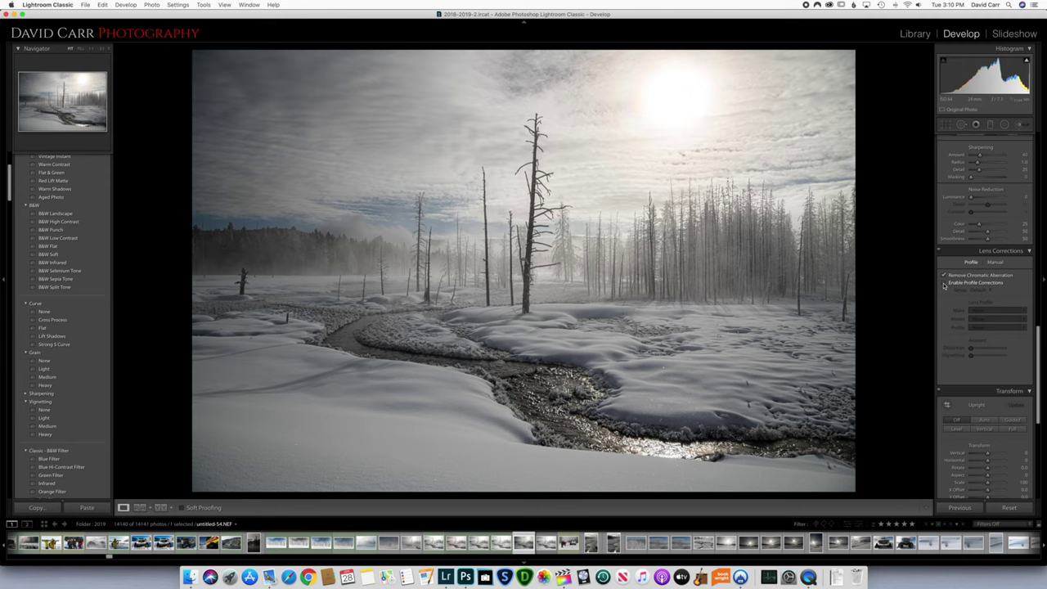
click(944, 283)
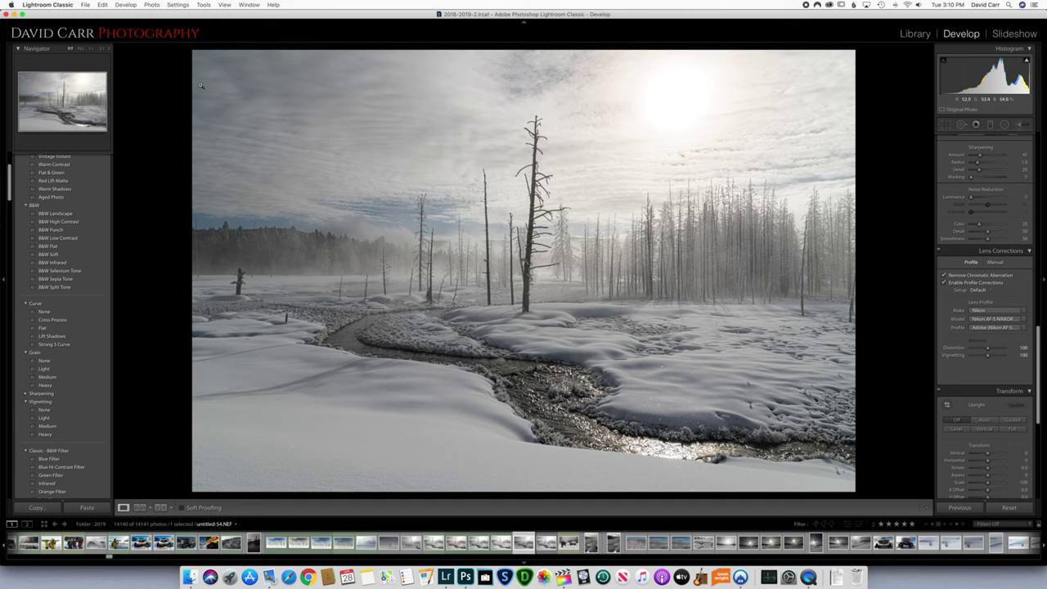
click(943, 282)
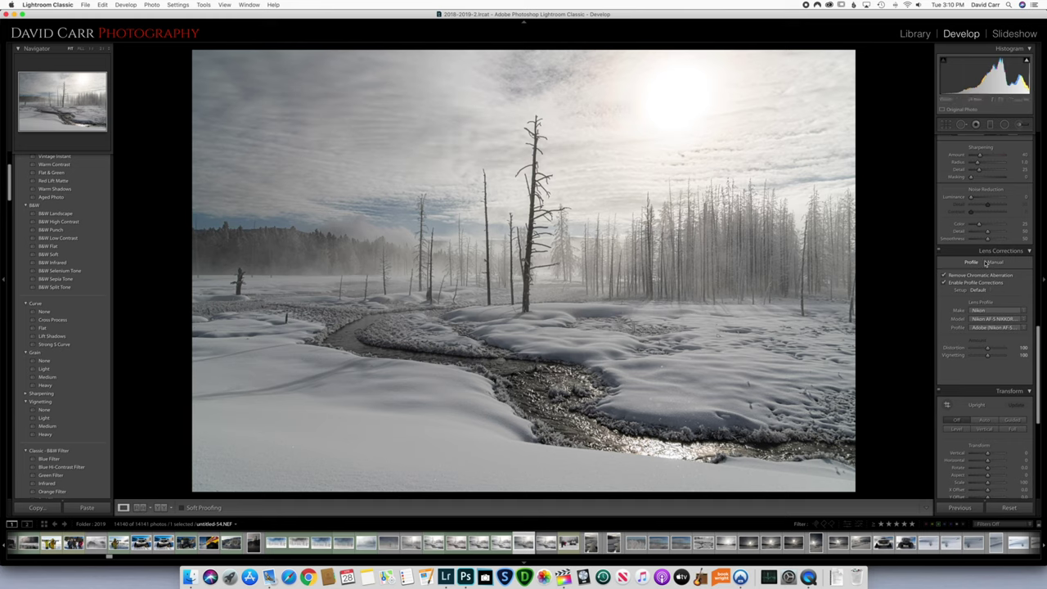
click(944, 283)
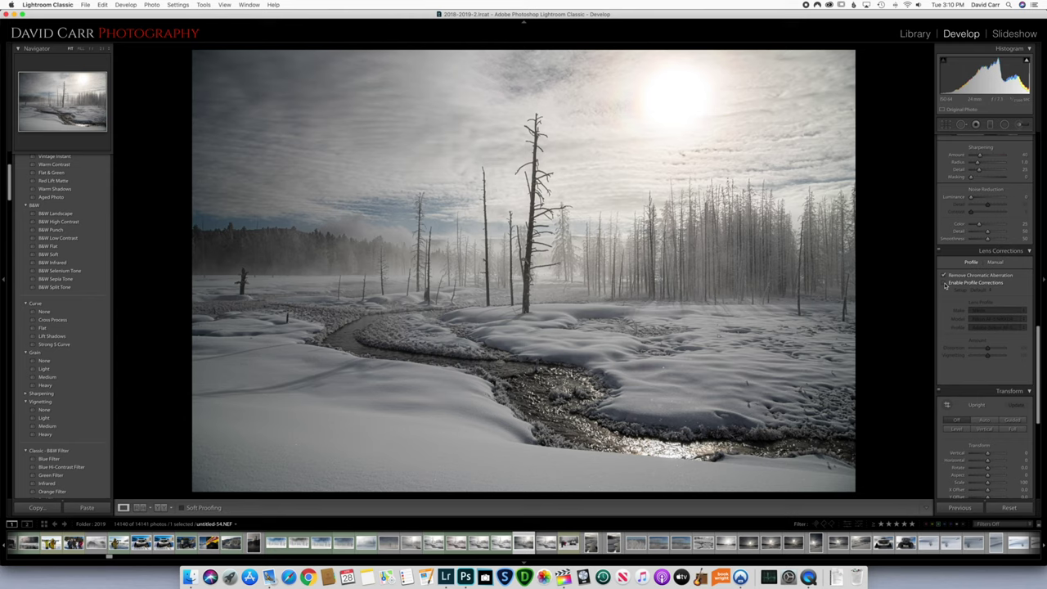
click(945, 283)
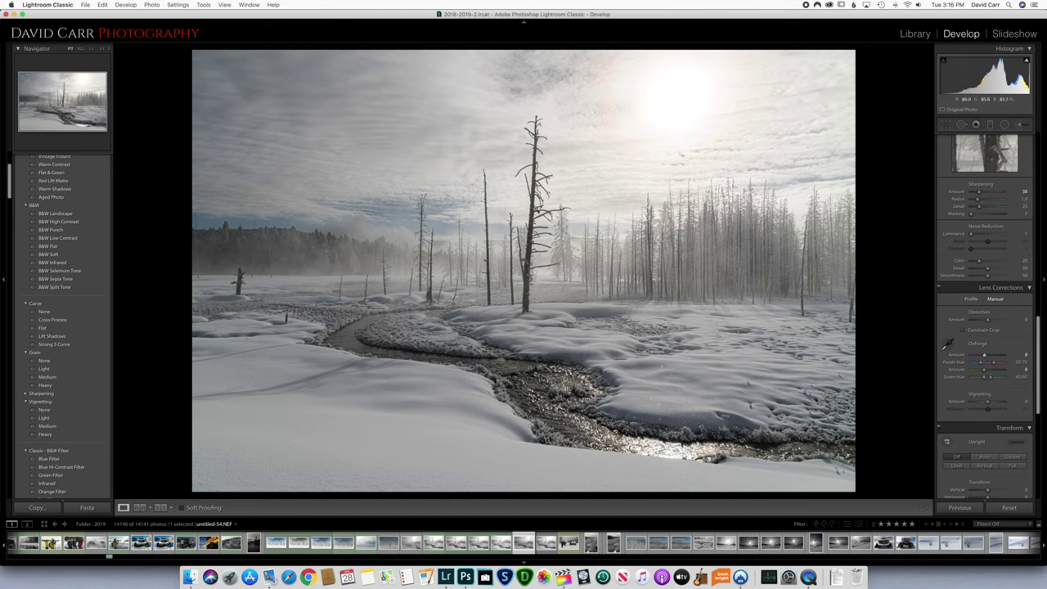
Step: Sharpen the photo with amount 129, radius 1.9, detail 28 and masking 54, checking the dead trees close up
drag(980, 192, 998, 194)
click(533, 200)
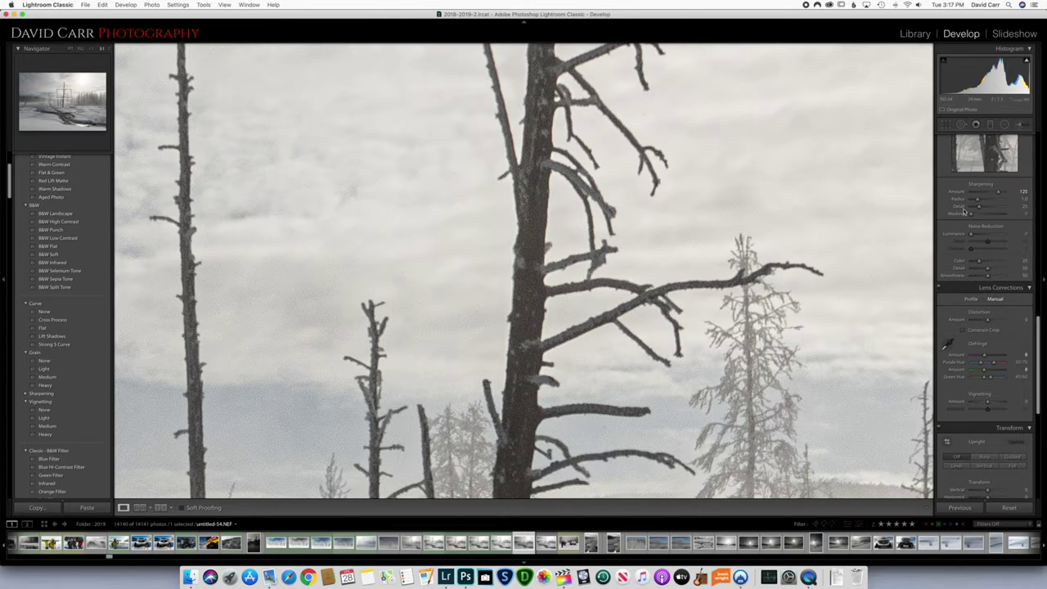
mouse_move(998, 193)
mouse_down()
mouse_move(971, 194)
mouse_move(999, 193)
mouse_up()
drag(971, 214, 990, 214)
drag(979, 207, 988, 203)
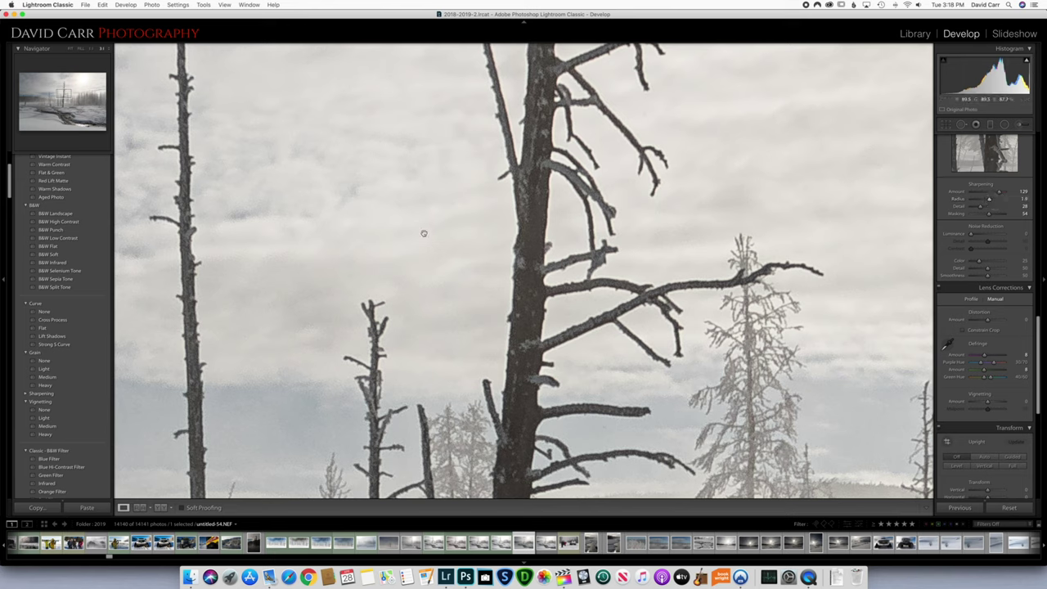
click(485, 243)
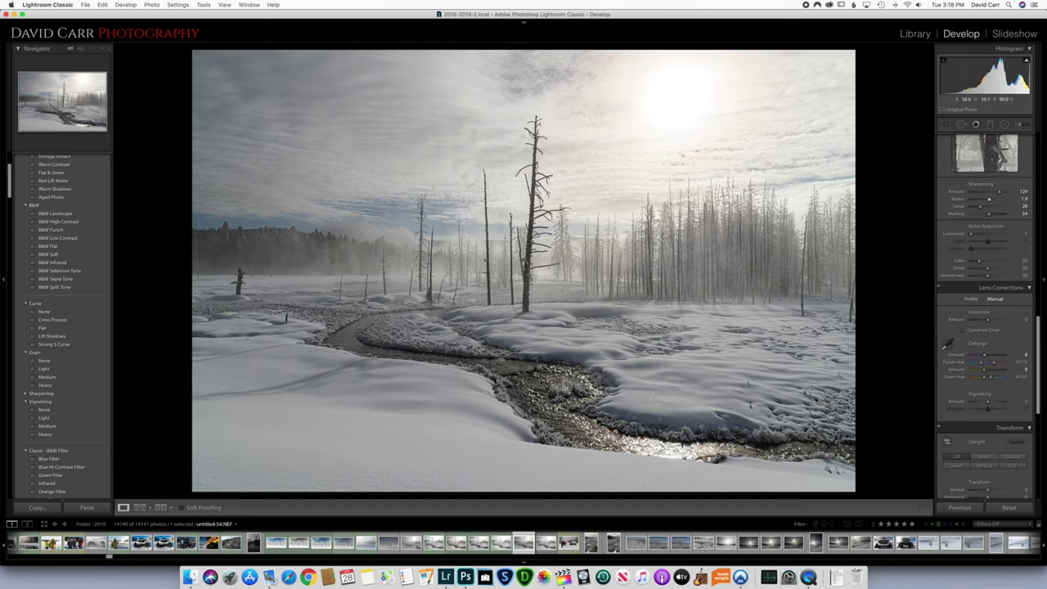
Step: Examine the foreground snow close up for distracting debris and return to the full photo
click(749, 384)
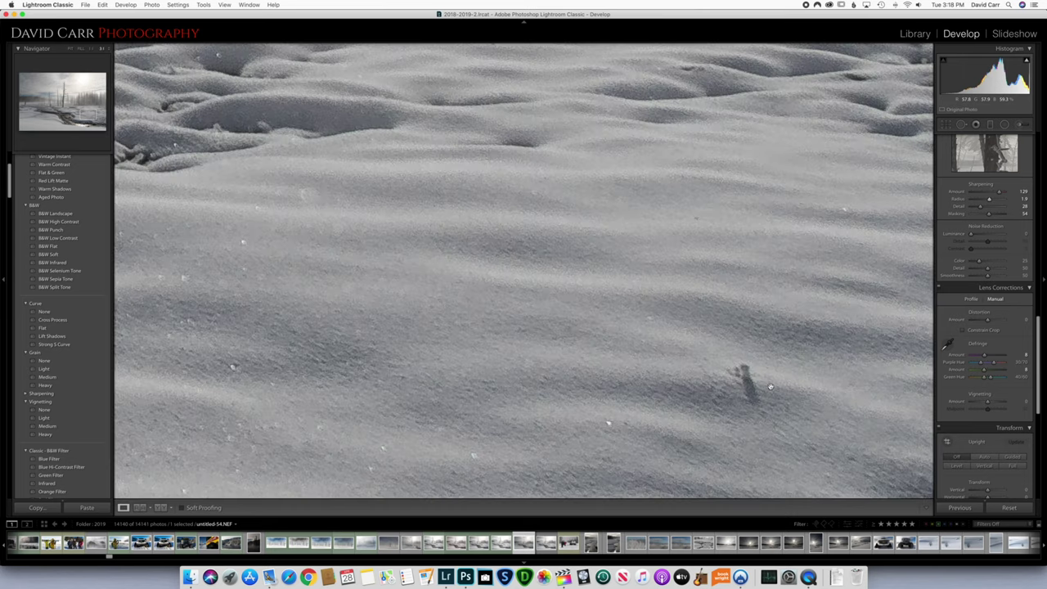
scroll(752, 376, down, 5)
drag(711, 376, 576, 240)
click(580, 190)
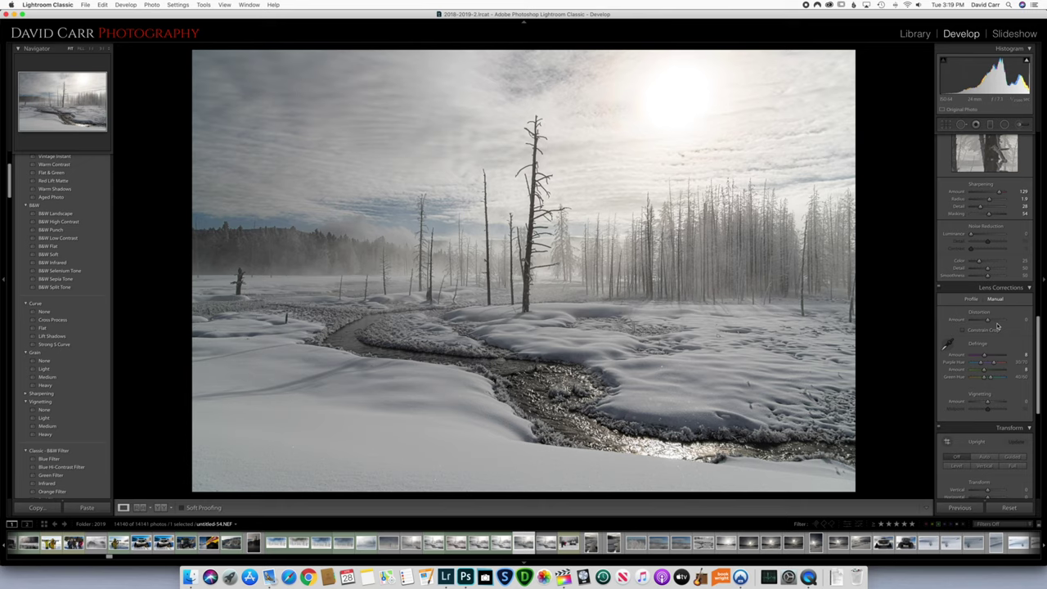
Step: Open the photo in Photoshop and duplicate the background layer for cleanup with the Spot Healing Brush
key(super+e)
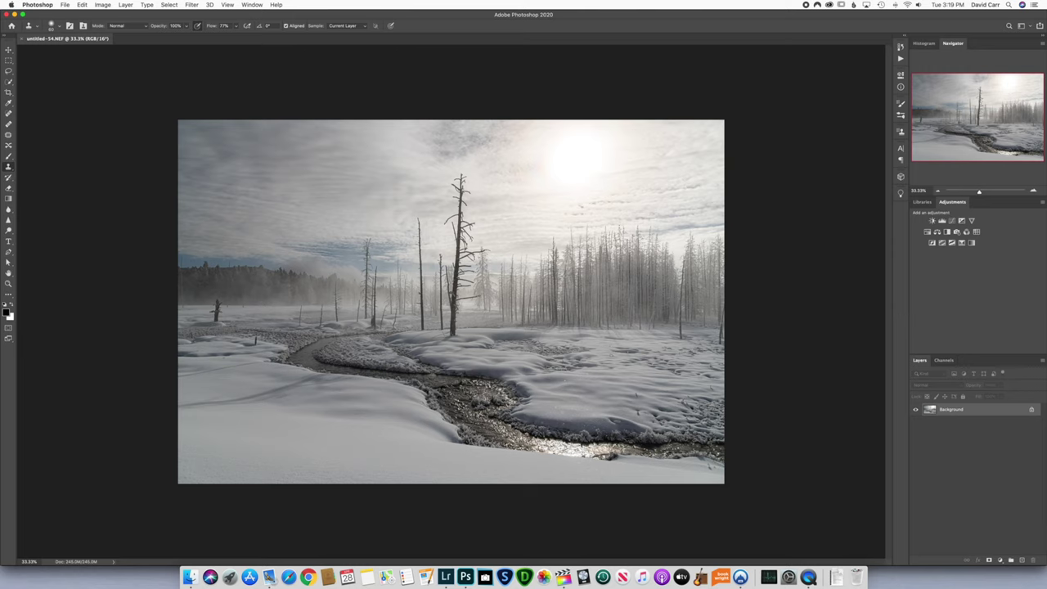
key(super+j)
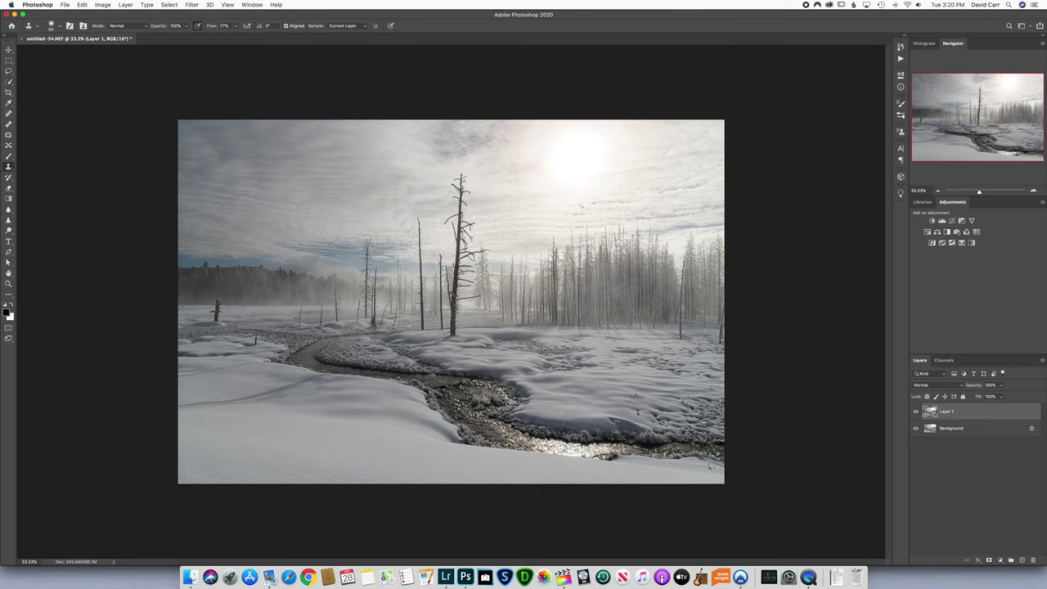
key(j)
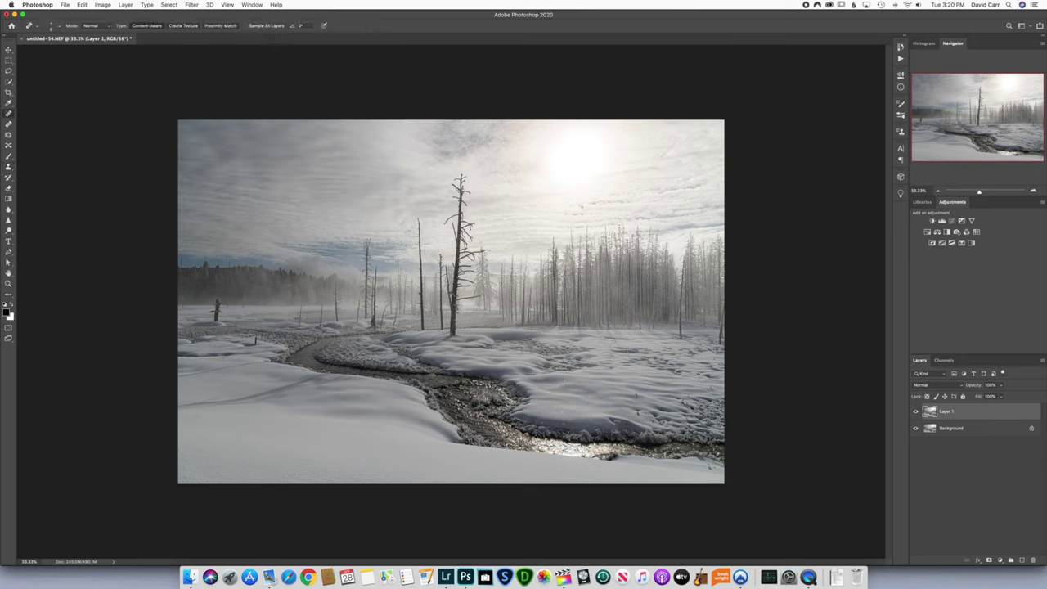
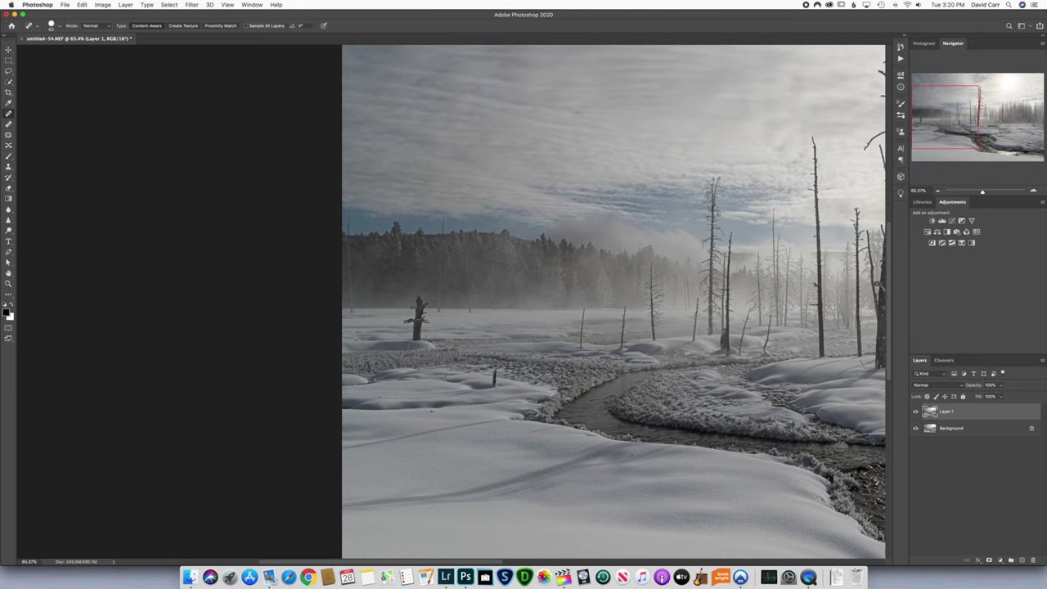
Step: Remove the thin bare trunk at the photo's left edge with the Spot Healing Brush, comparing before and after by undoing and redoing
key(super+0)
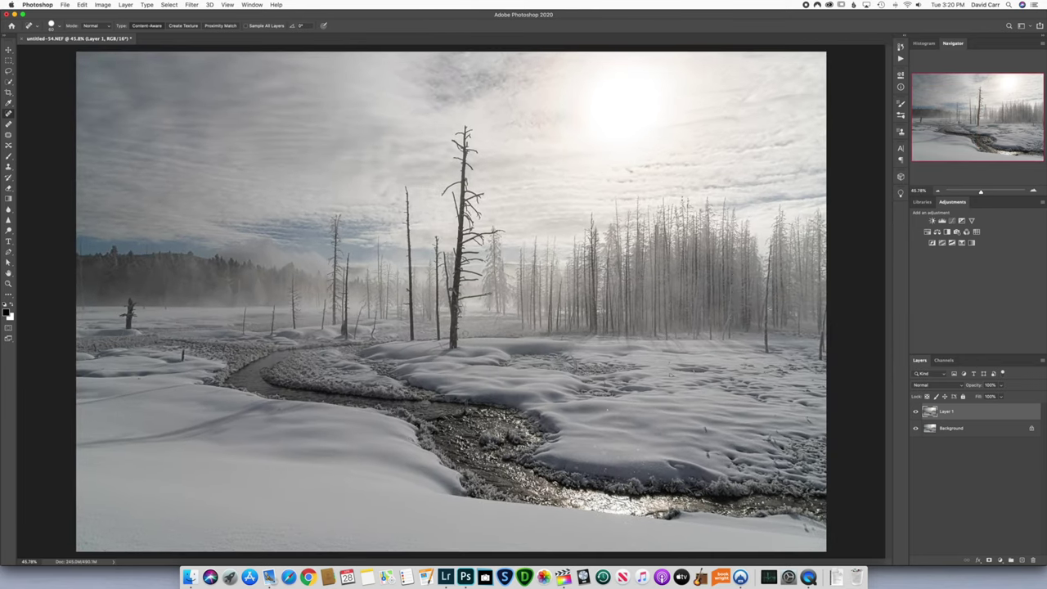
scroll(451, 301, up, 2)
scroll(451, 301, left, 10)
scroll(390, 301, up, 5)
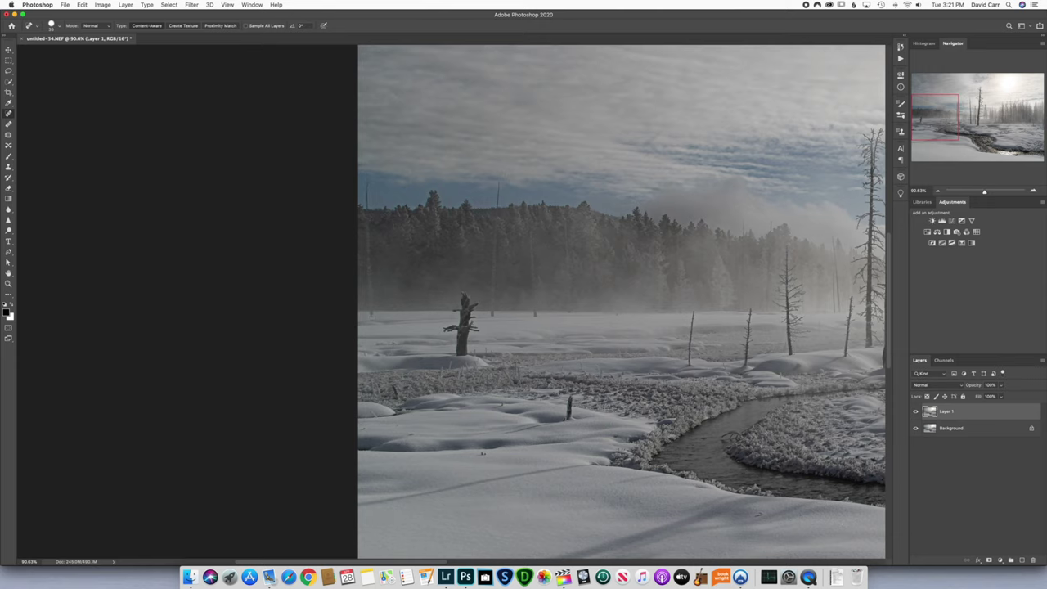
key(super+z)
key(super+shift+z)
scroll(621, 303, down, 3)
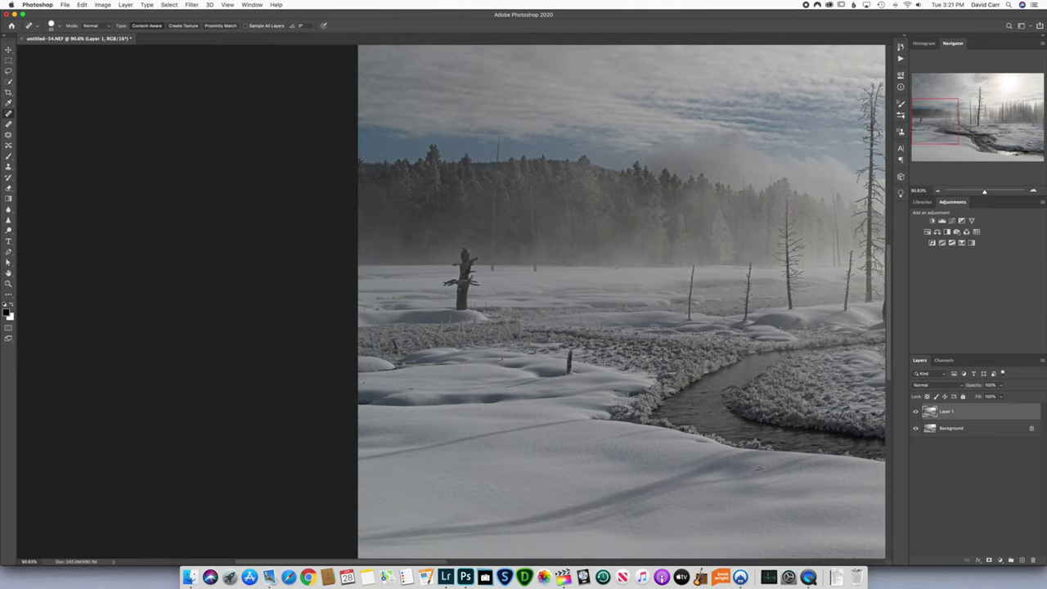
Step: Heal away the small dark post sticking out of the snow beside the creek, using a larger brush
key(bracketleft)
key(bracketright)
key(bracketright)
drag(564, 376, 569, 348)
Step: Clean up the small dark specks in the snow and along the photo's left edge with a smaller healing brush
key(bracketleft)
key(bracketleft)
drag(408, 390, 412, 389)
click(477, 410)
click(375, 369)
click(363, 309)
click(360, 300)
Step: Heal away the dark twig in the frosted grass below the dead stump near the photo's left edge
scroll(621, 303, down, 5)
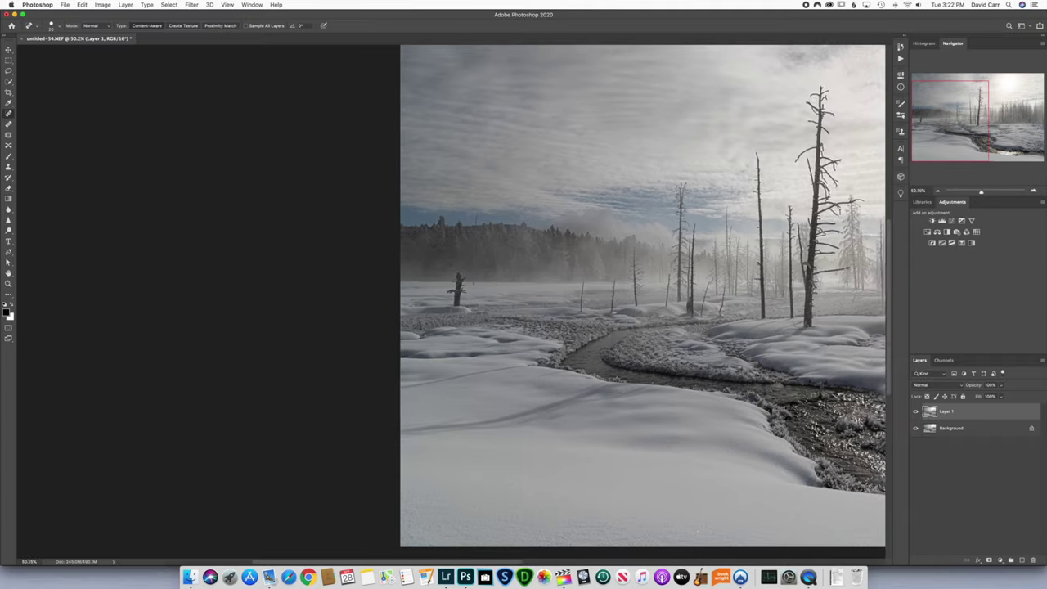
scroll(452, 301, down, 2)
scroll(312, 284, up, 5)
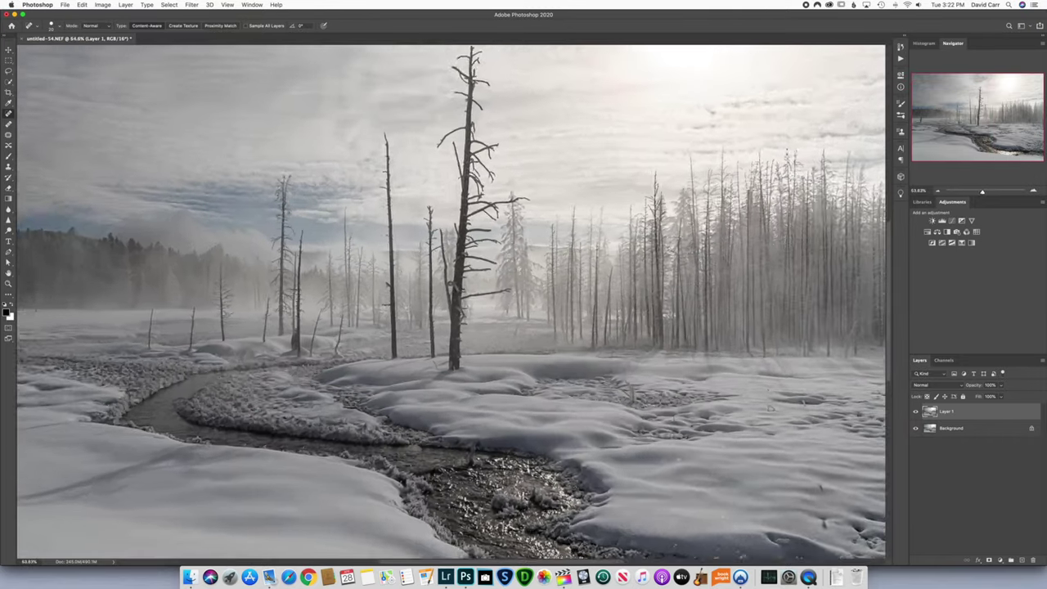
scroll(312, 284, up, 5)
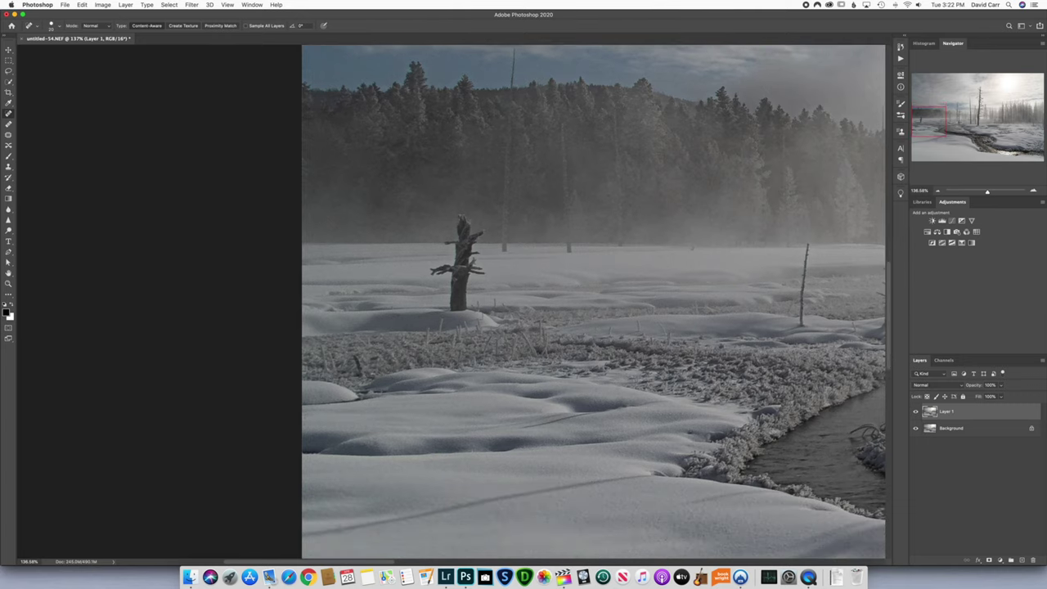
mouse_move(353, 355)
mouse_down()
mouse_move(358, 376)
mouse_move(354, 356)
mouse_up()
scroll(512, 303, right, 5)
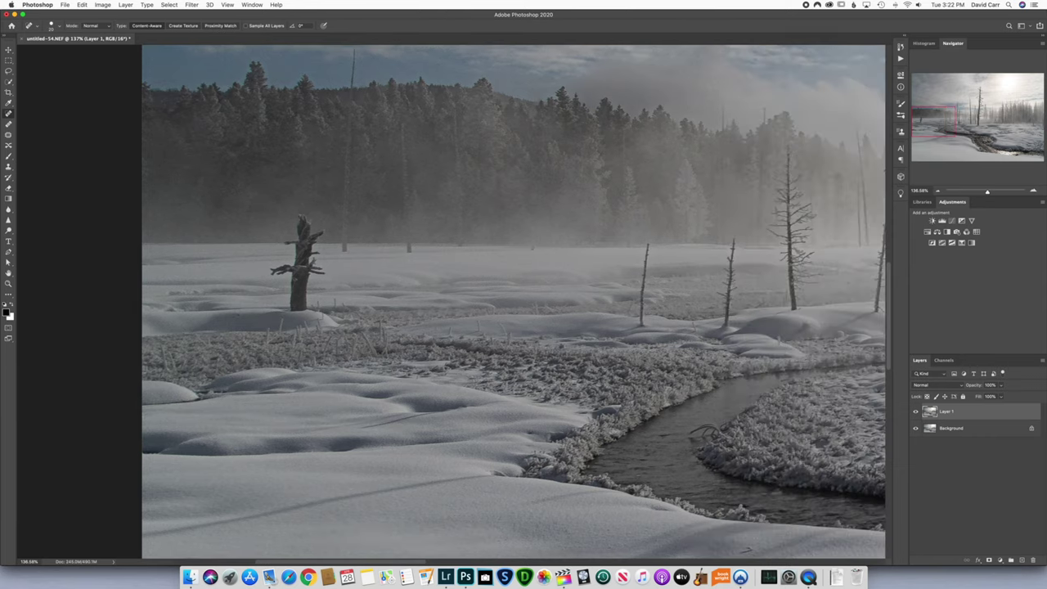
scroll(513, 302, down, 10)
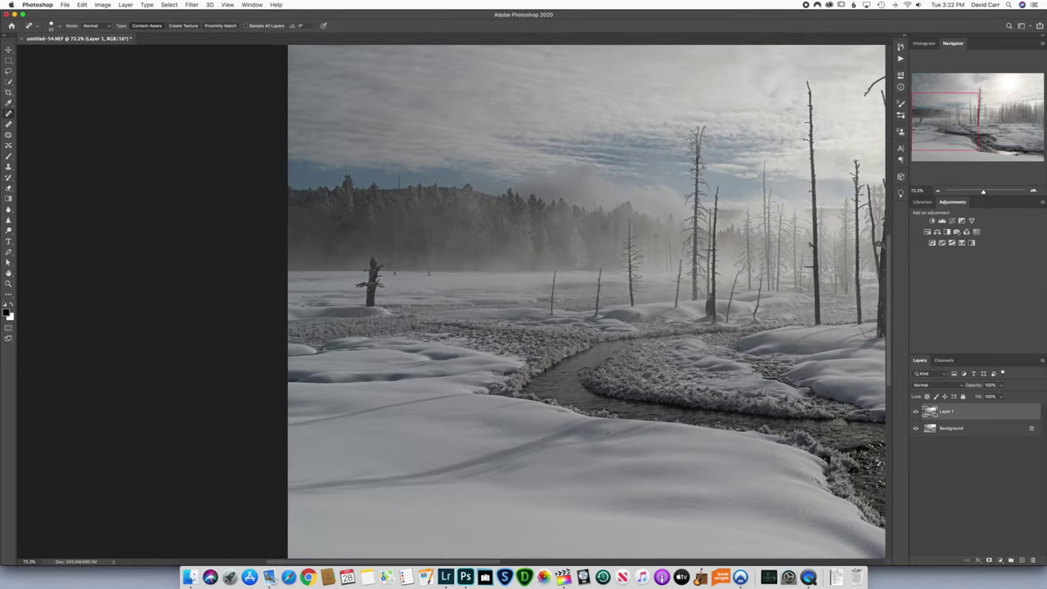
scroll(454, 301, down, 2)
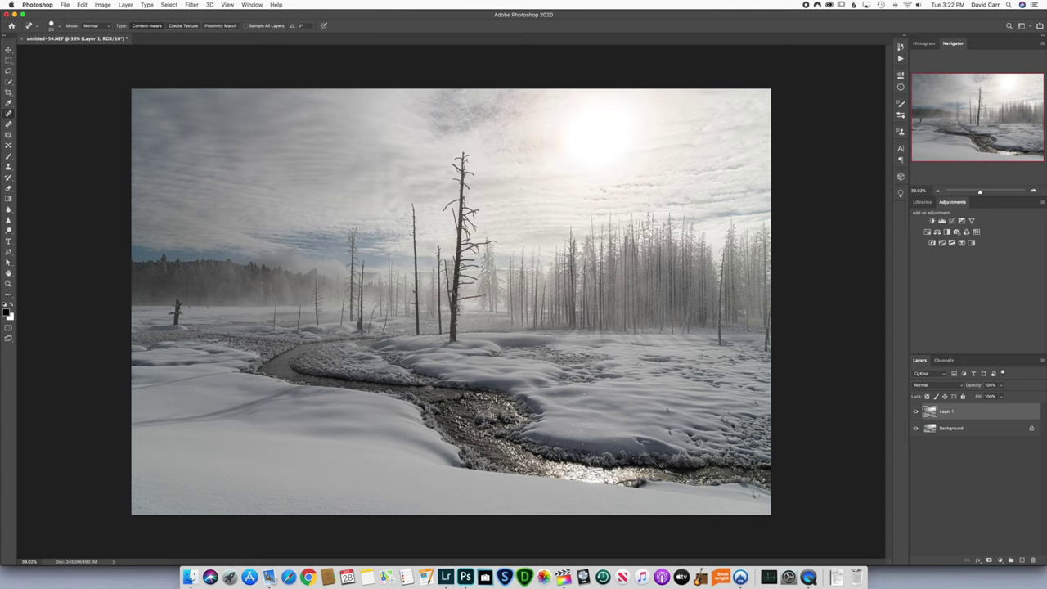
Step: Try to remove the dead stump by outlining it with the Lasso tool and applying a Content-Aware fill at 100% opacity
key(bracketright)
key(bracketright)
scroll(197, 313, up, 3)
scroll(197, 313, left, 5)
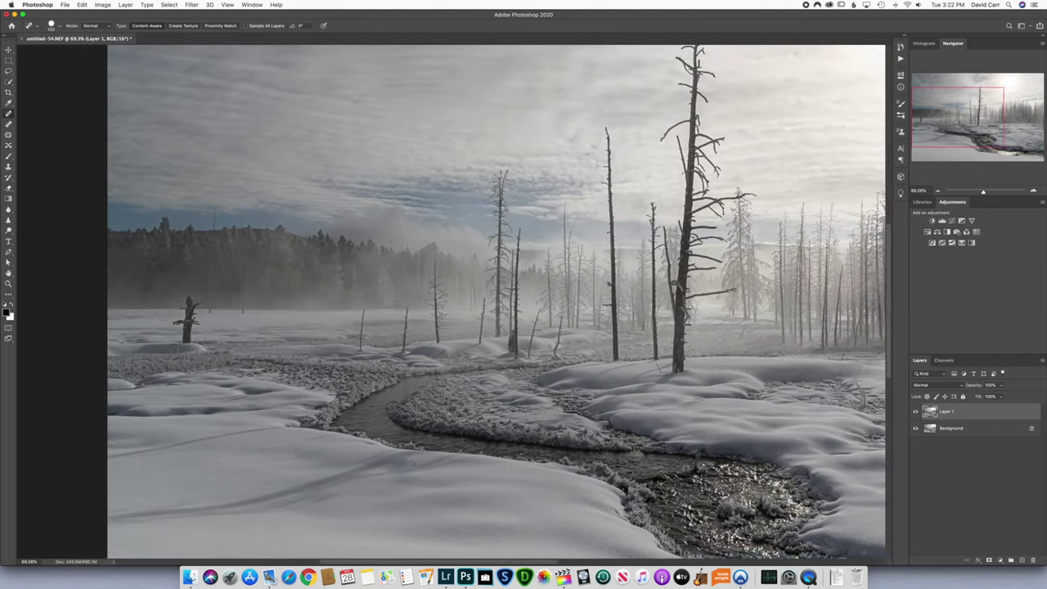
scroll(197, 313, up, 2)
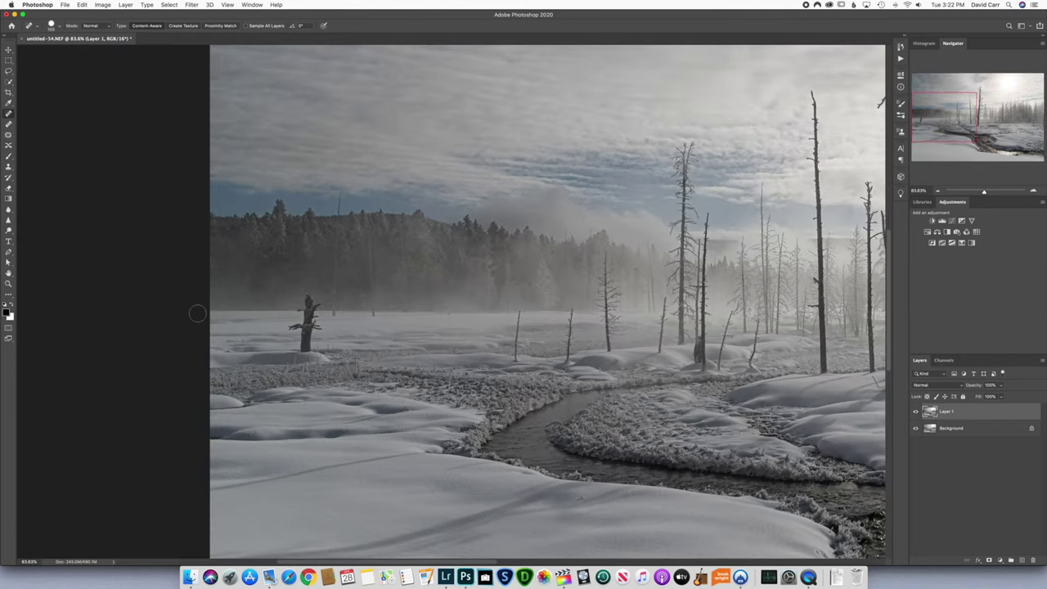
key(l)
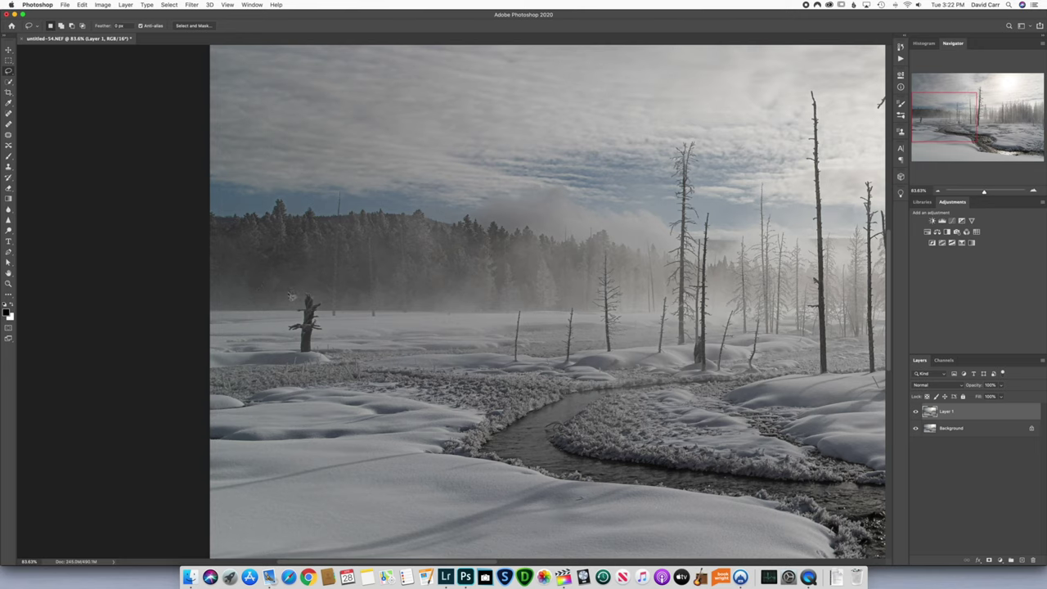
click(10, 72)
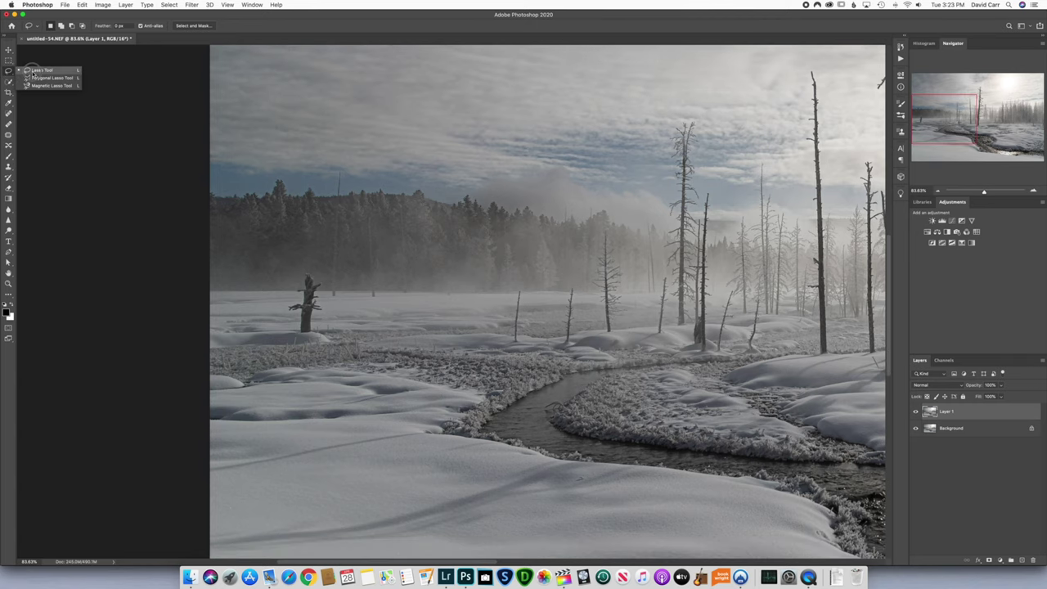
click(33, 73)
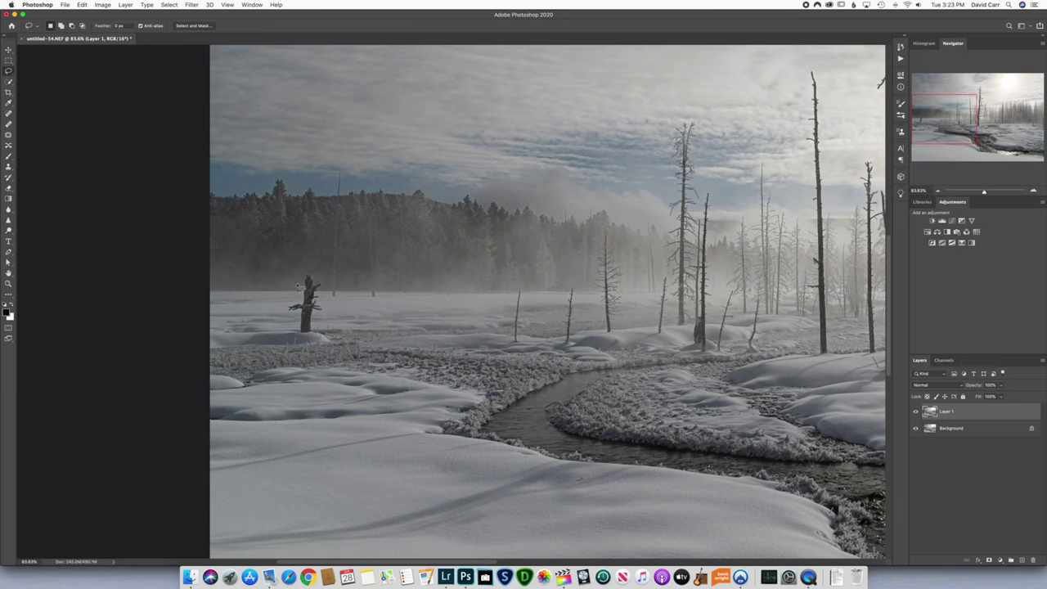
mouse_move(298, 287)
mouse_down()
mouse_move(291, 329)
mouse_move(309, 333)
mouse_move(330, 300)
mouse_move(320, 268)
mouse_move(298, 285)
mouse_up()
right_click(311, 292)
click(335, 394)
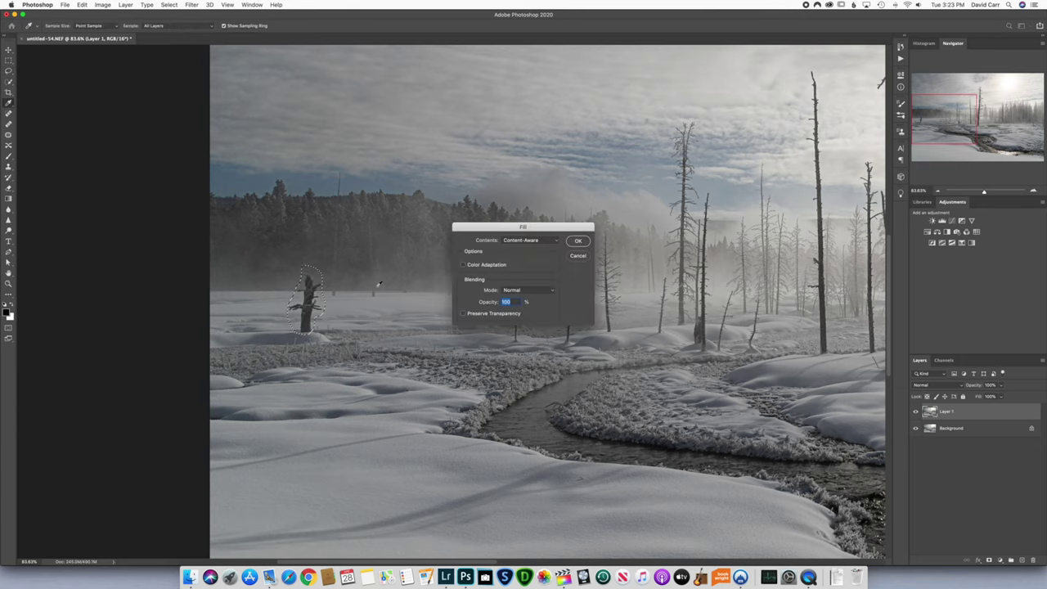
click(578, 243)
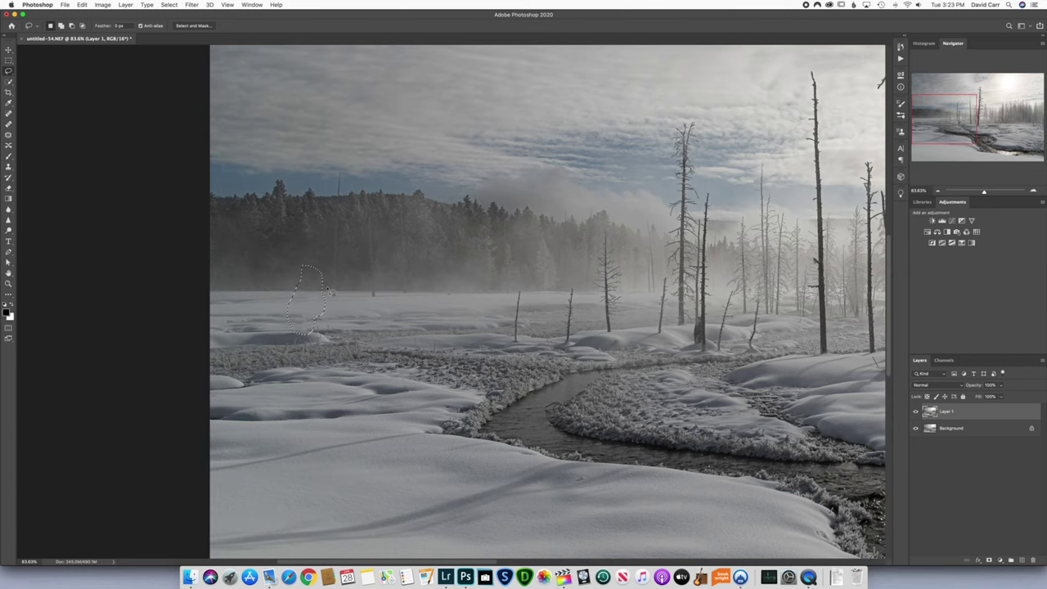
key(super+d)
key(super+0)
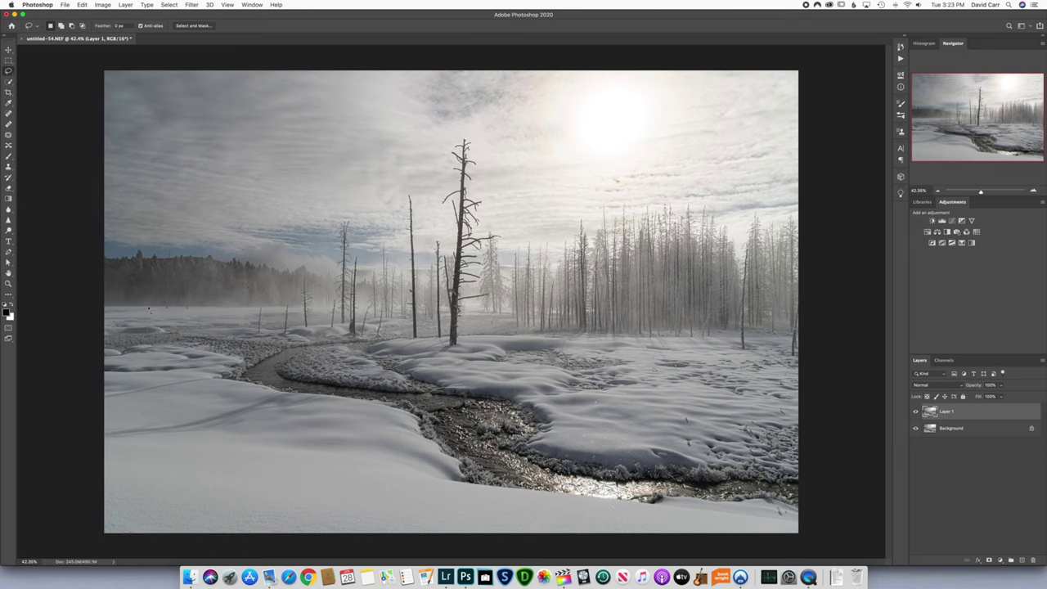
Step: Inspect the filled area close up and undo the removal of the dead stump
scroll(149, 309, up, 5)
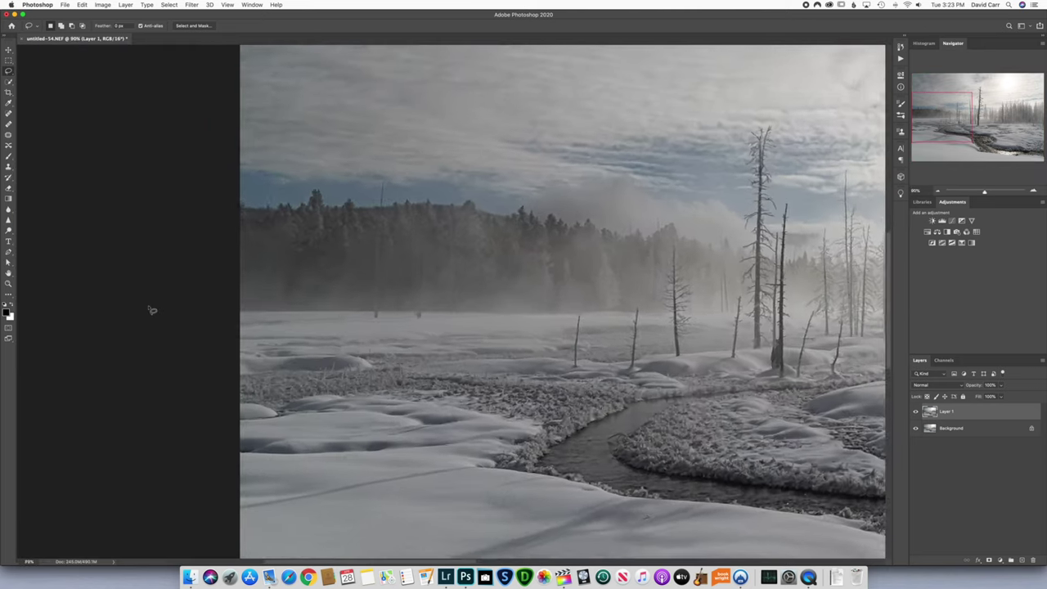
scroll(151, 309, up, 5)
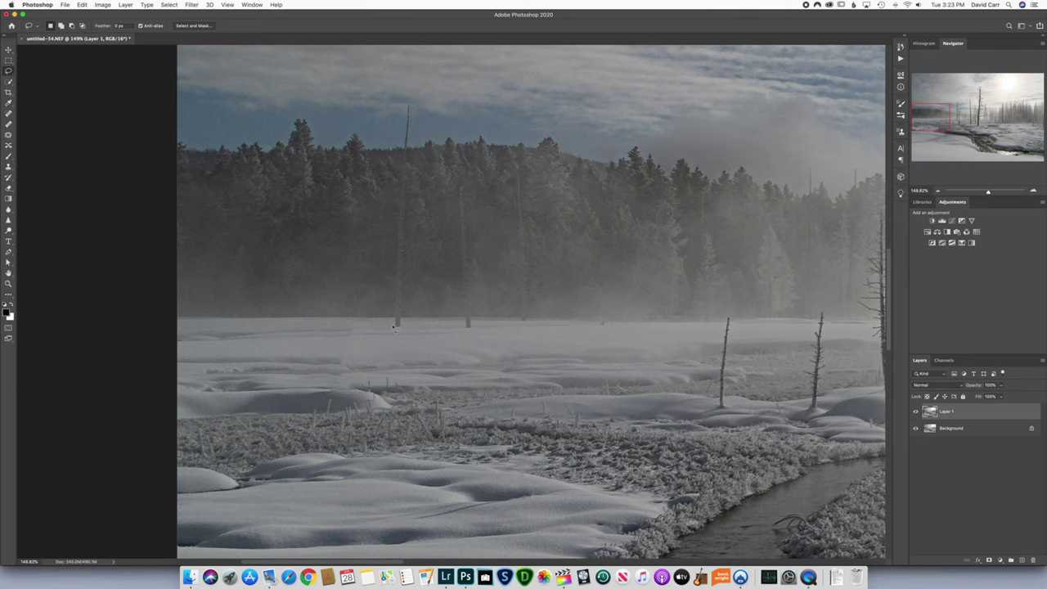
key(super+z)
key(super+z)
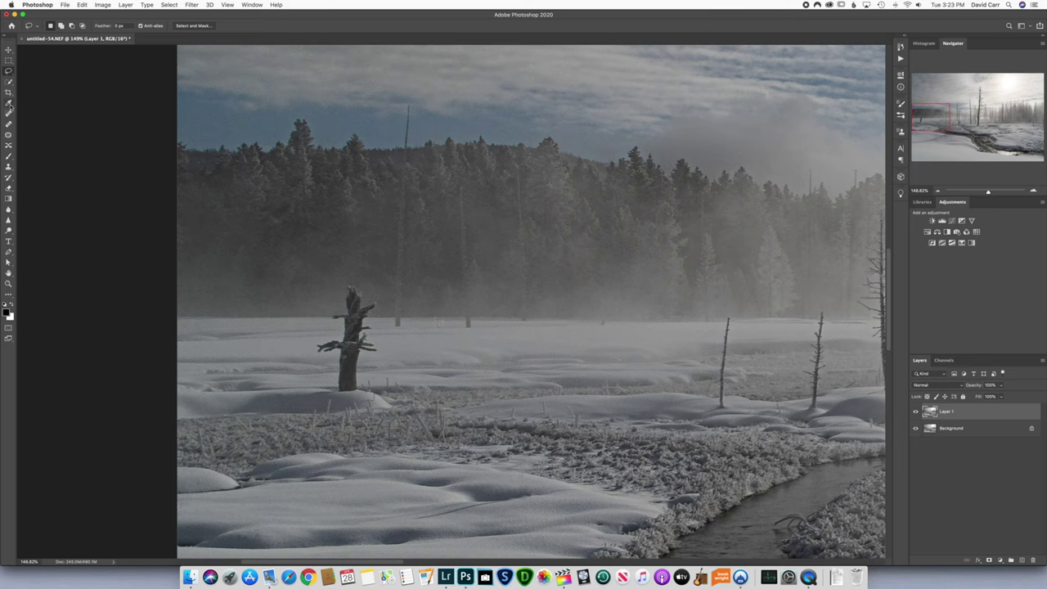
Step: Try to remove the dead stump by outlining it with the Patch tool and sampling the snow and forest to its left
click(8, 135)
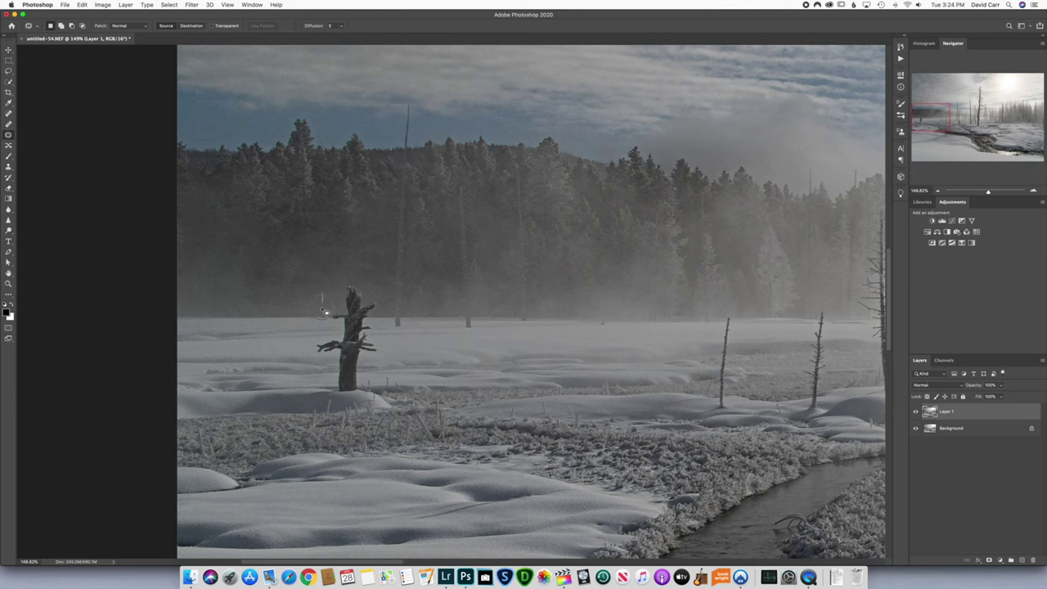
mouse_move(325, 313)
mouse_down()
mouse_move(309, 342)
mouse_move(313, 368)
mouse_move(347, 399)
mouse_move(364, 391)
mouse_move(369, 361)
mouse_move(387, 349)
mouse_move(381, 301)
mouse_move(353, 282)
mouse_move(324, 307)
mouse_move(338, 301)
mouse_move(327, 294)
mouse_move(321, 331)
mouse_move(267, 329)
mouse_up()
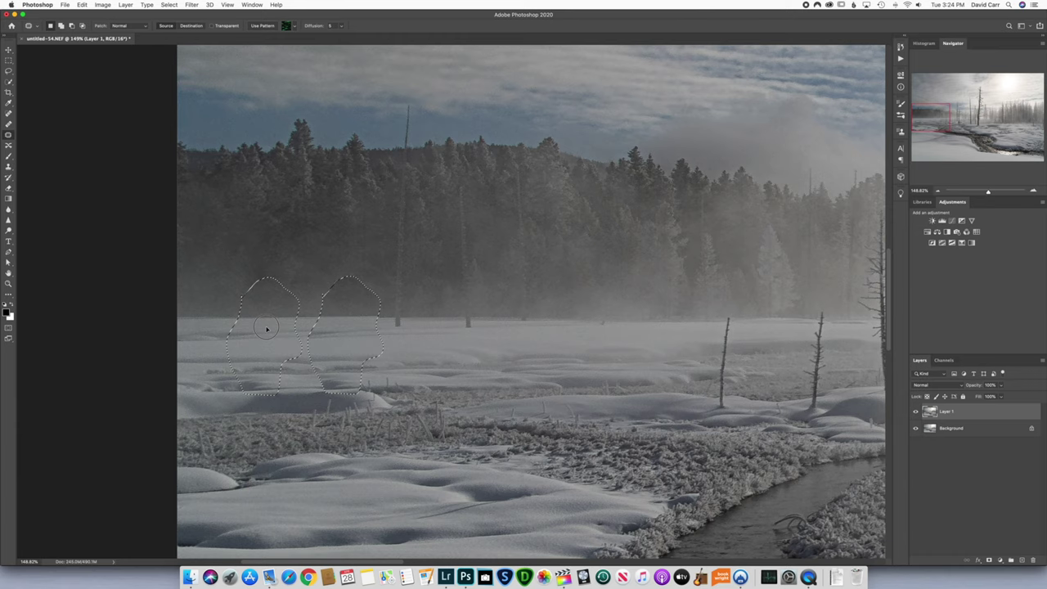
drag(267, 329, 268, 330)
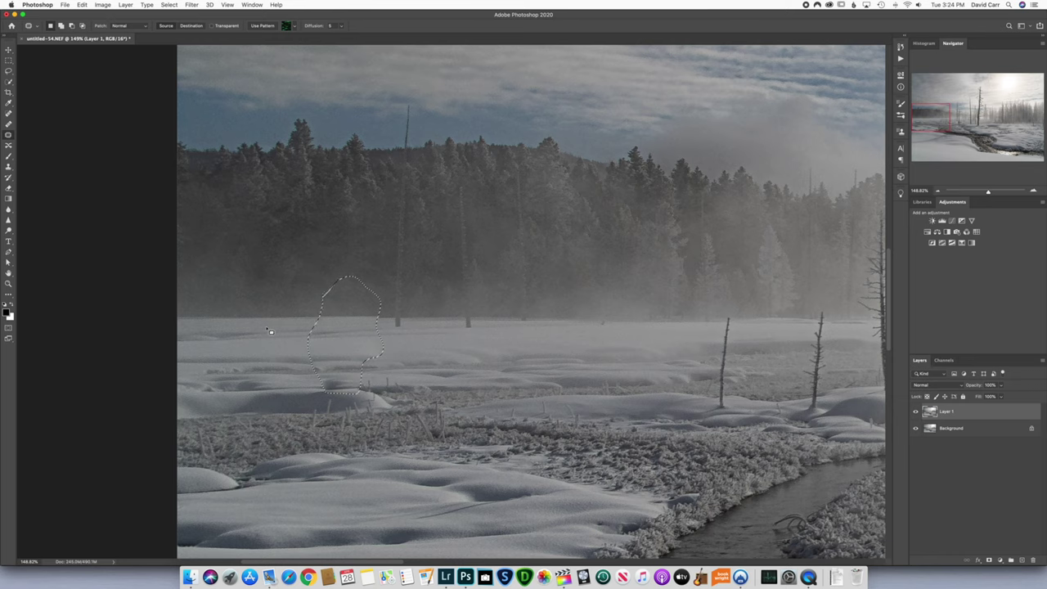
key(super+d)
key(super+z)
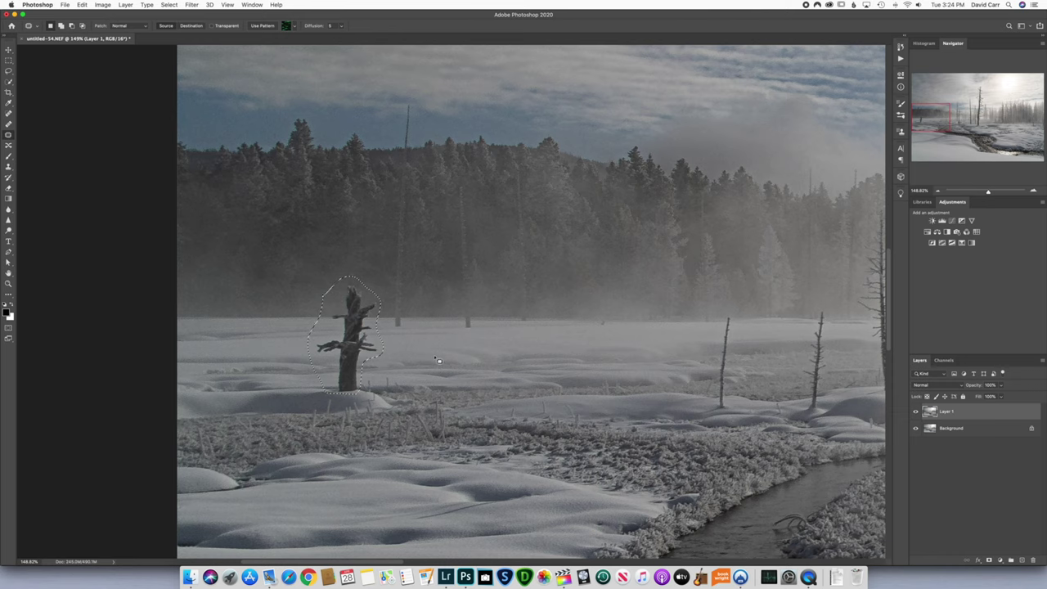
key(super+d)
Step: Clone misty forest over the part of the dead stump above the snow line with the Clone Stamp at 77% flow
key(s)
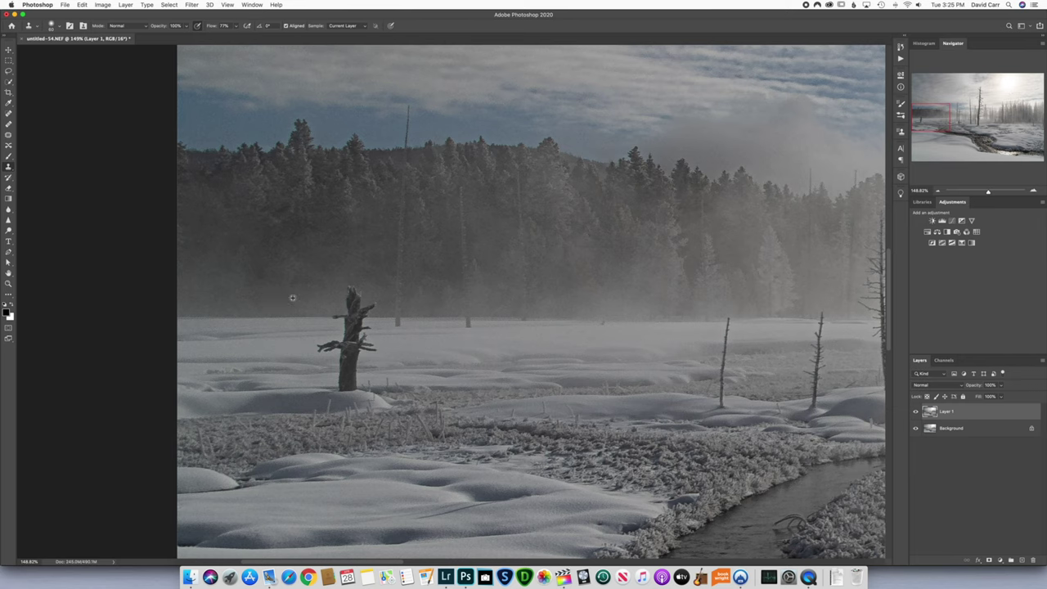
key(shift+7)
key(shift+7)
mouse_move(348, 291)
mouse_down()
mouse_move(354, 304)
mouse_move(356, 287)
mouse_move(352, 311)
mouse_move(350, 302)
mouse_move(360, 296)
mouse_move(363, 312)
mouse_move(333, 308)
mouse_up()
click(331, 314)
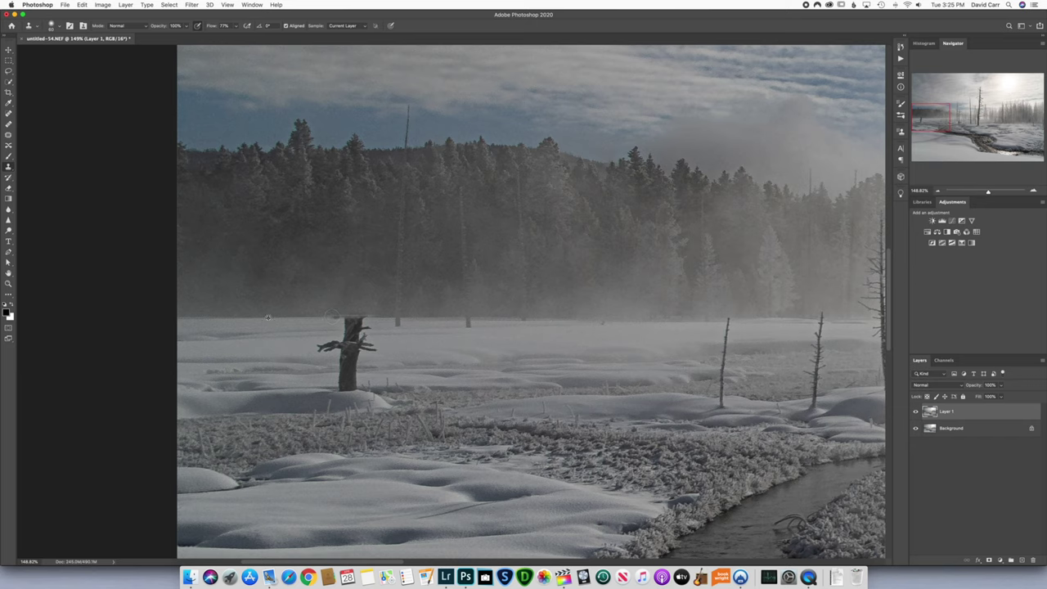
Step: Clone the horizon and distant snow over the middle of the stump and its right-hand branches
drag(331, 314, 341, 316)
click(340, 319)
click(347, 319)
click(350, 320)
click(352, 321)
click(354, 321)
click(356, 320)
click(374, 324)
click(374, 325)
click(395, 346)
click(429, 323)
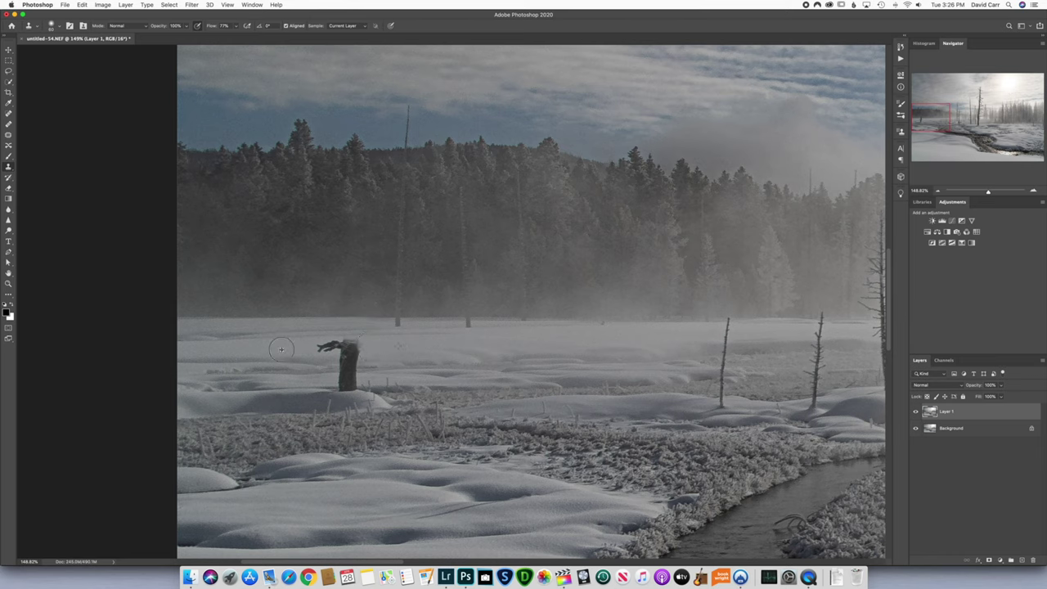
Step: Clone snow over the stump's left branches and the upper part of its remaining trunk
drag(319, 347, 352, 342)
drag(352, 345, 366, 350)
scroll(376, 360, right, 2)
mouse_move(342, 358)
mouse_down()
mouse_move(348, 370)
mouse_move(318, 371)
mouse_move(334, 370)
mouse_move(330, 351)
mouse_move(345, 381)
mouse_move(335, 379)
mouse_up()
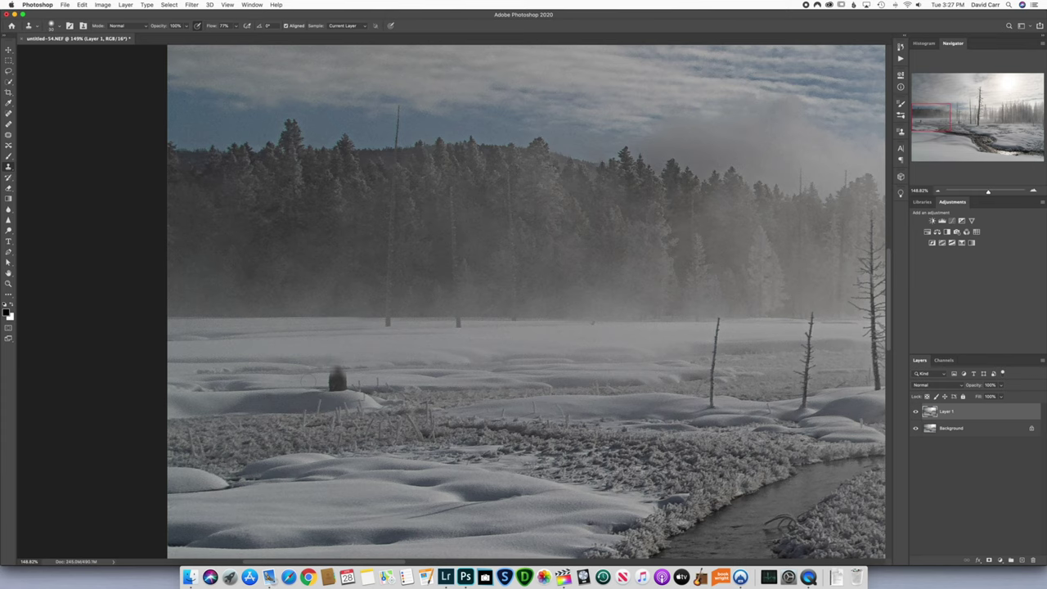
Step: Clone snow over the last dark piece of the stump's base with a smaller brush
key(bracketleft)
drag(327, 373, 341, 374)
mouse_move(333, 379)
mouse_down()
mouse_move(347, 376)
mouse_move(330, 379)
mouse_up()
drag(338, 384, 341, 382)
Step: Compare the whole photo before and after the stump removal by toggling the visibility of Layer 1
key(super+0)
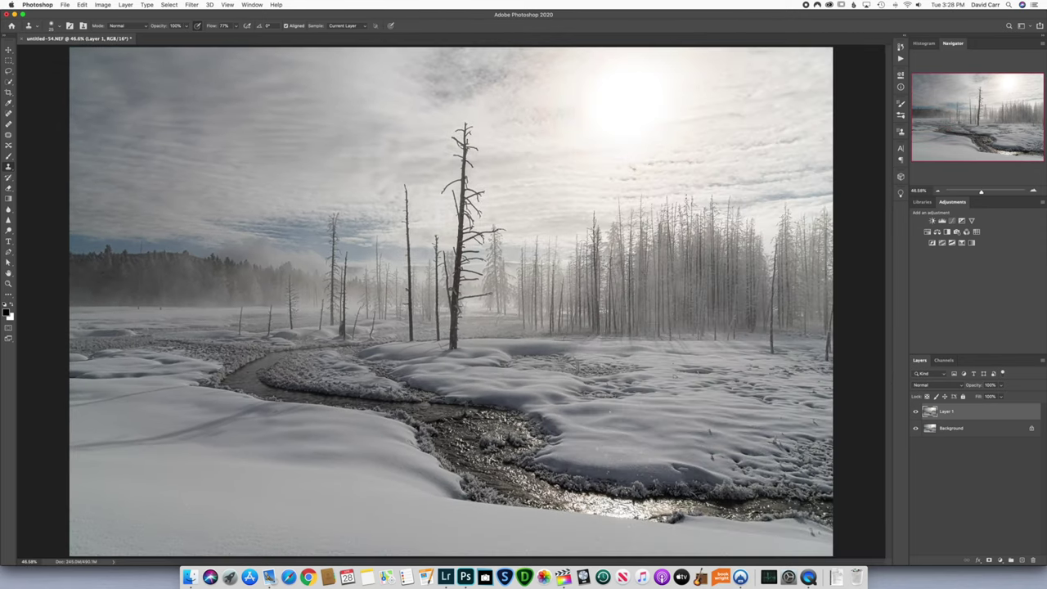
click(915, 412)
click(915, 412)
click(915, 412)
click(915, 412)
click(915, 412)
click(915, 413)
Step: Heal away the dark twigs in the snow near the photo's bottom-right corner with the Spot Healing Brush
key(j)
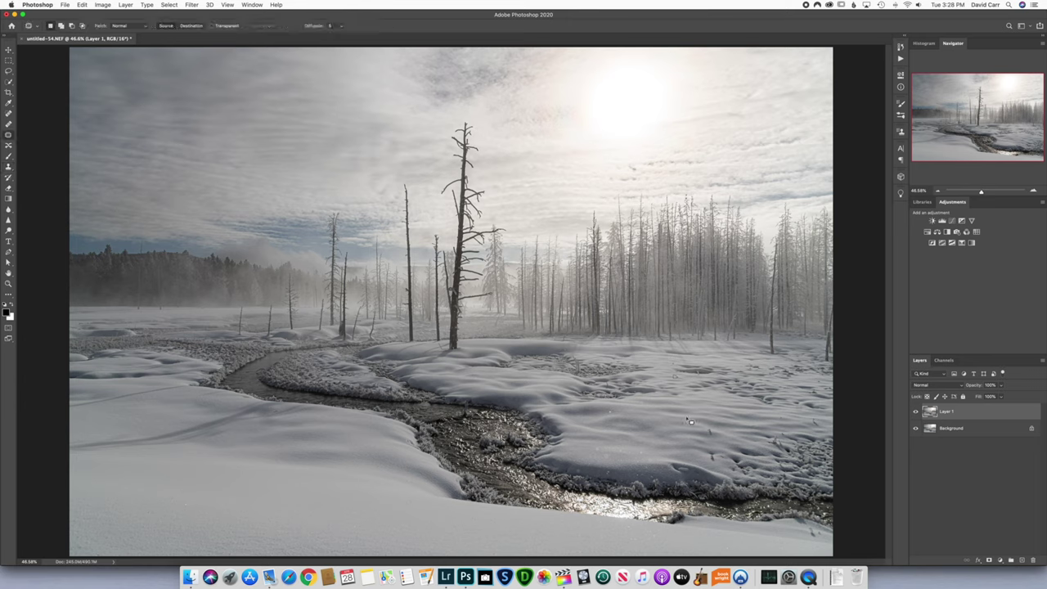
key(shift+j)
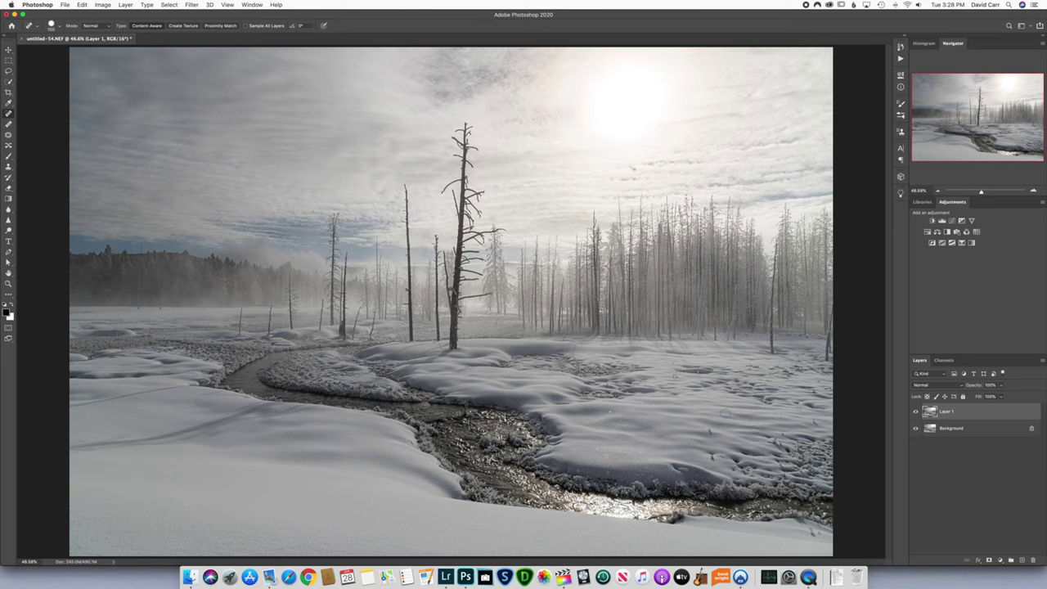
scroll(446, 302, up, 5)
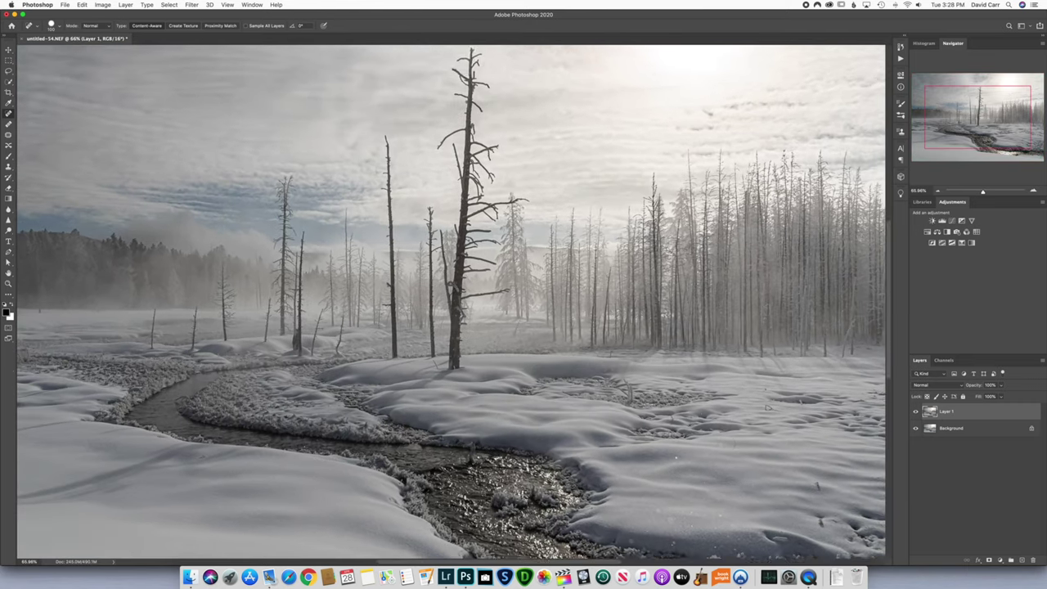
scroll(450, 286, right, 5)
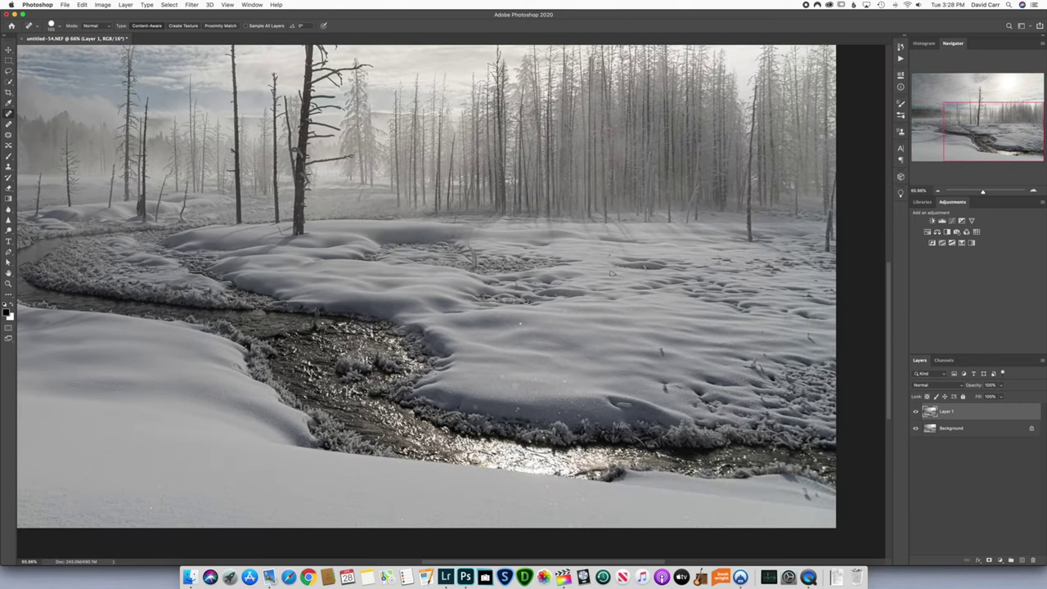
scroll(425, 286, right, 2)
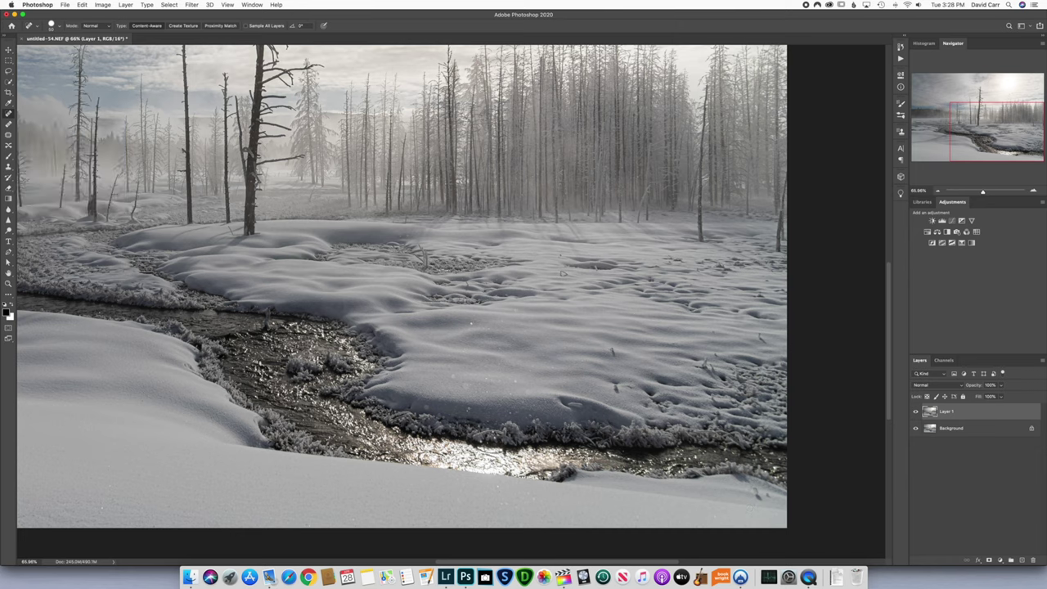
drag(753, 487, 761, 498)
Step: Heal away the small dark twigs scattered on the snow bank to the right of the stream
drag(612, 351, 614, 350)
click(714, 332)
click(715, 354)
click(618, 390)
click(614, 386)
click(627, 386)
Step: Heal away the small twigs in the snowfield in front of the right-hand forest with a smaller brush
key(bracketleft)
scroll(563, 272, up, 5)
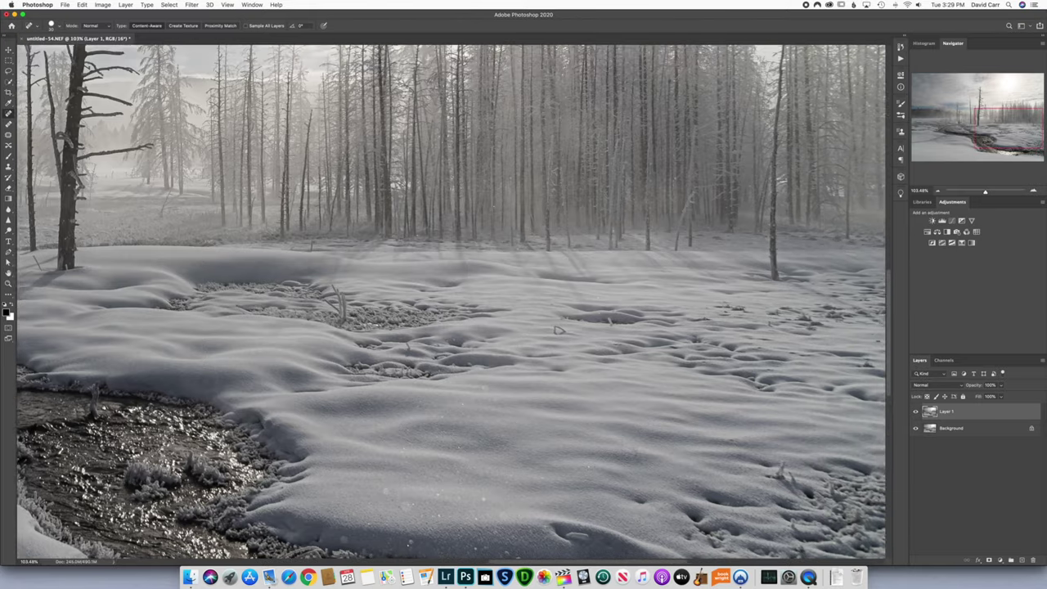
drag(557, 330, 461, 329)
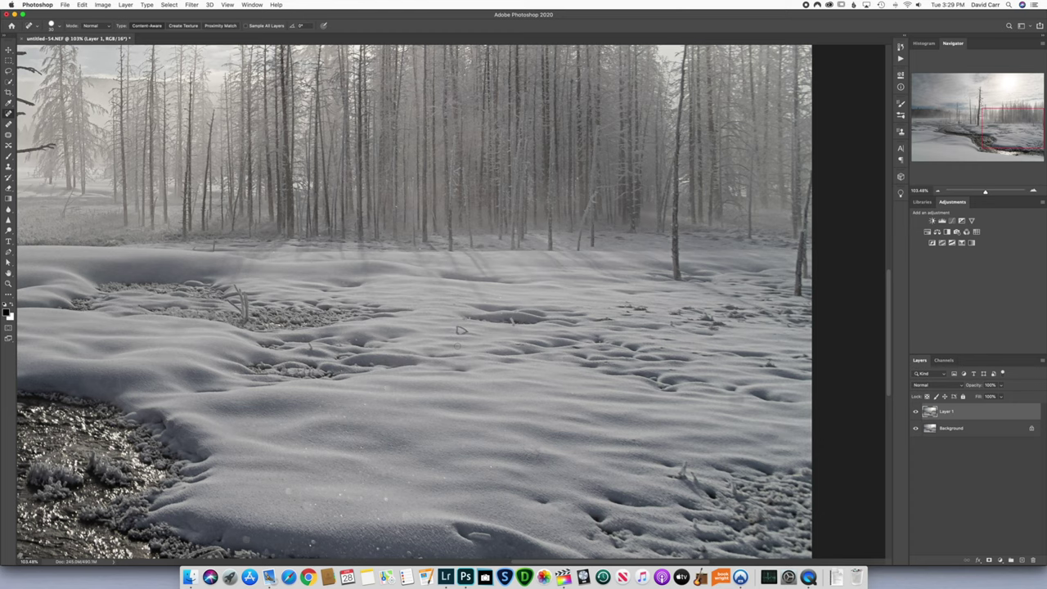
key(bracketleft)
drag(461, 331, 463, 329)
click(468, 331)
drag(510, 319, 511, 323)
Step: Heal away the small dark twig on the foreground snow bank just below the stream's bend
scroll(413, 303, down, 10)
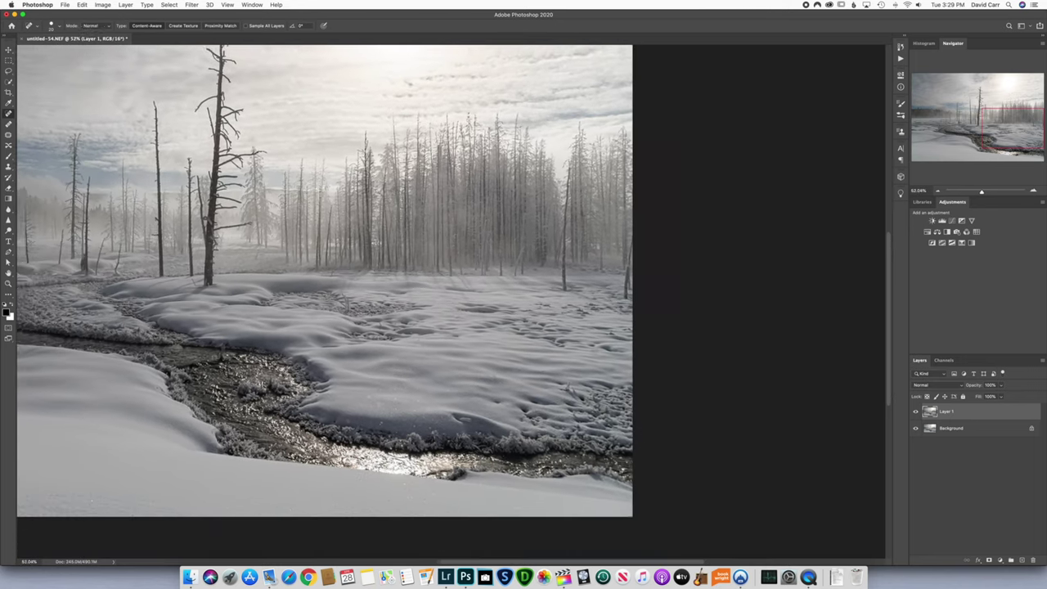
key(super+0)
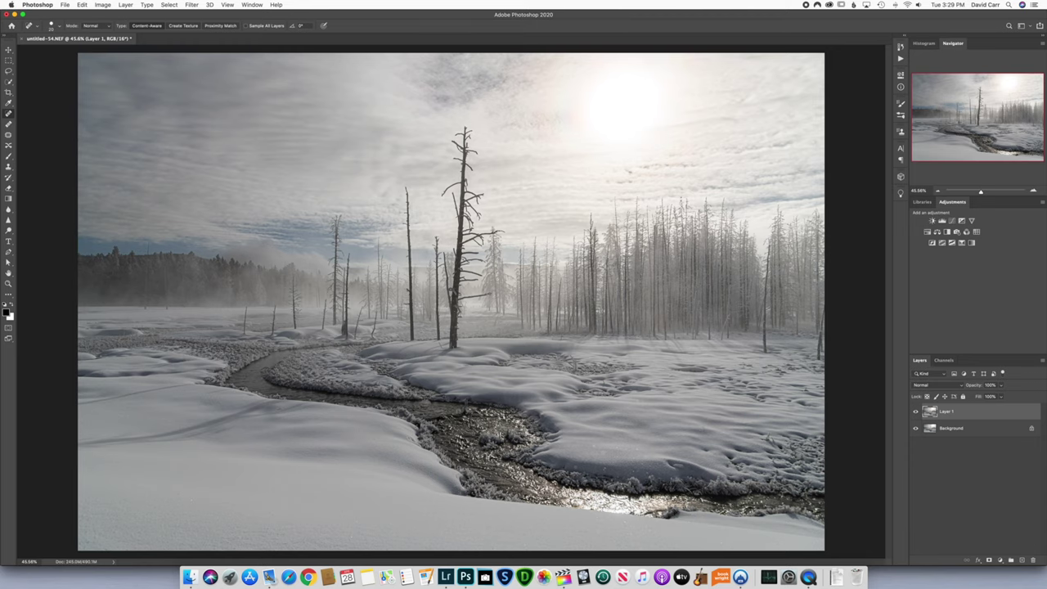
scroll(198, 402, up, 8)
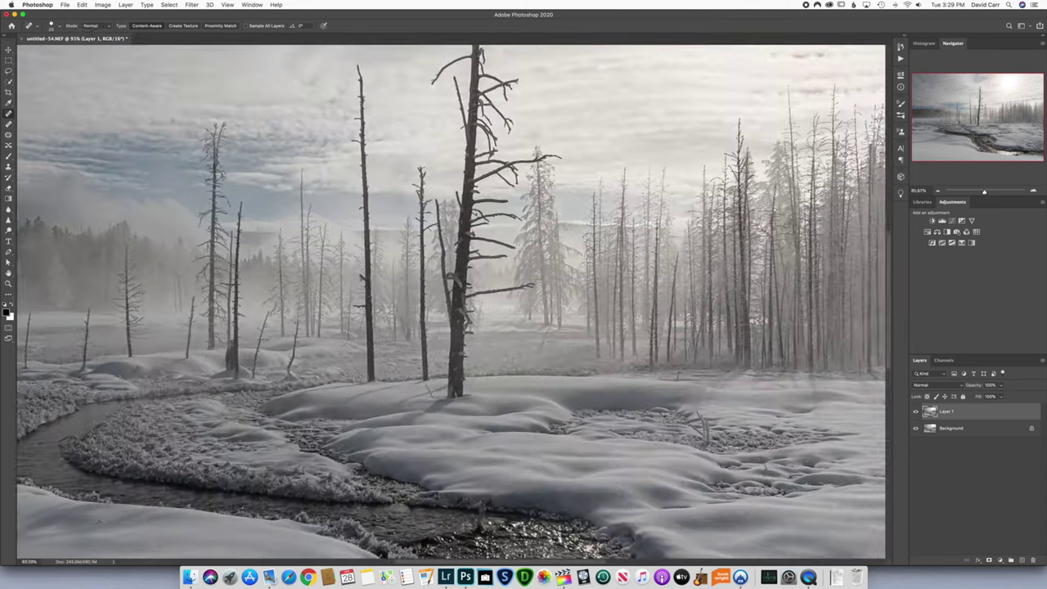
scroll(197, 401, down, 3)
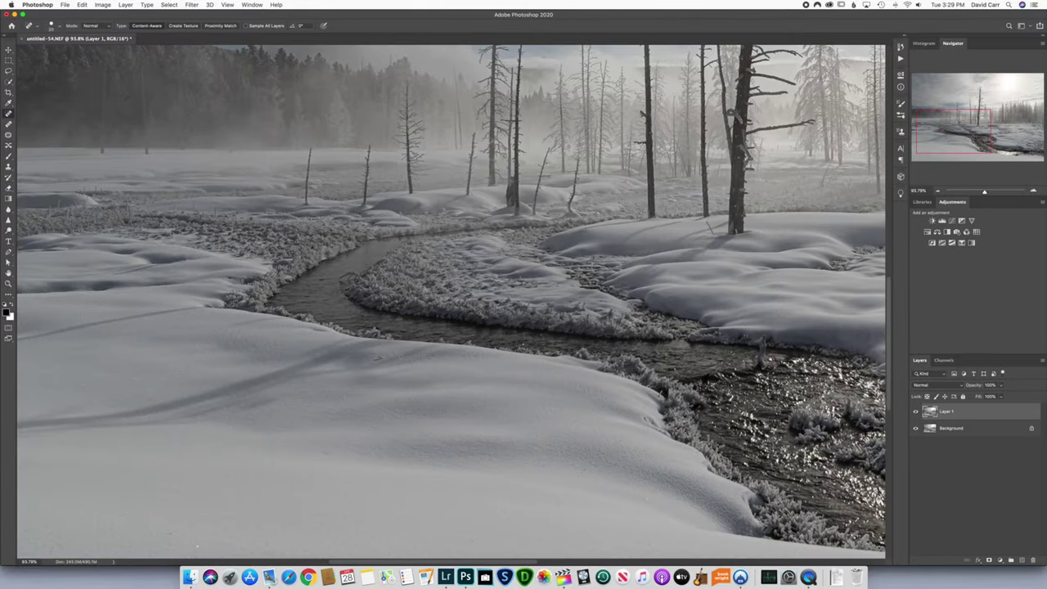
scroll(326, 399, up, 5)
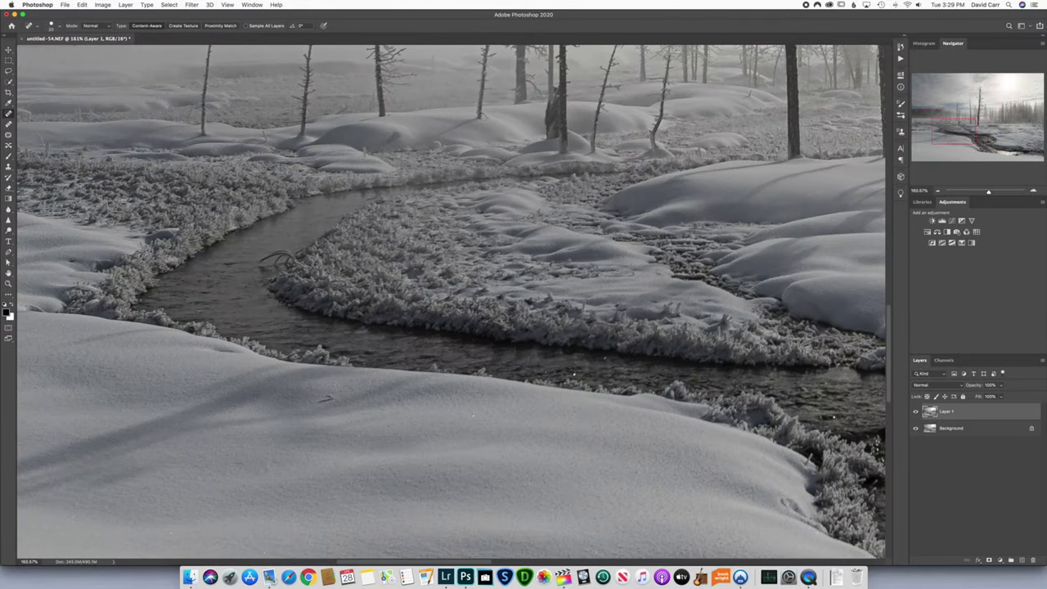
drag(320, 399, 325, 398)
scroll(473, 416, down, 3)
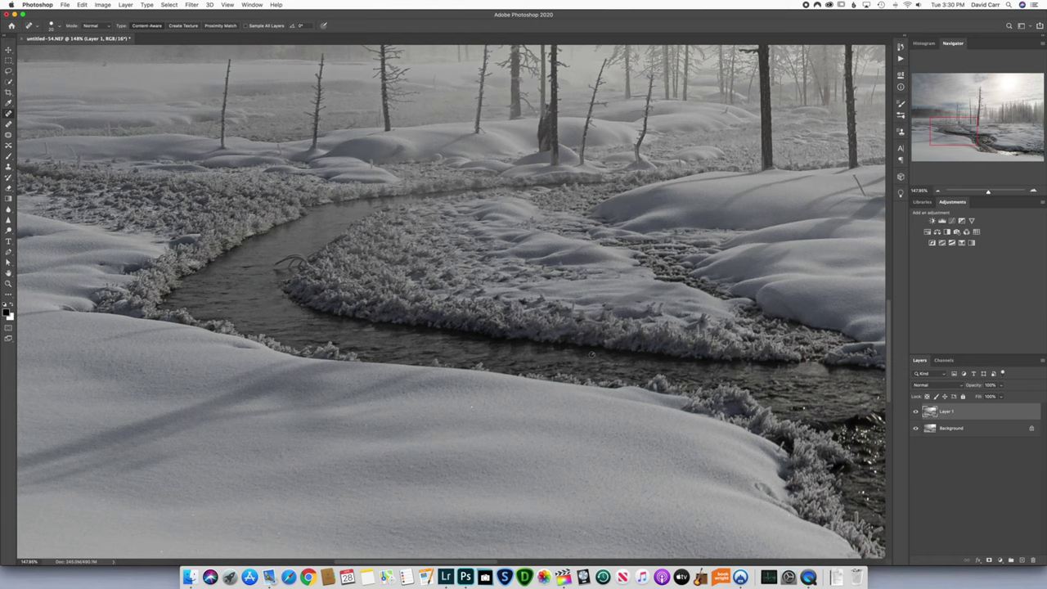
Step: Check the cleaned foreground and compare the retouched photo with the original by repeatedly hiding and showing Layer 1
scroll(580, 373, down, 6)
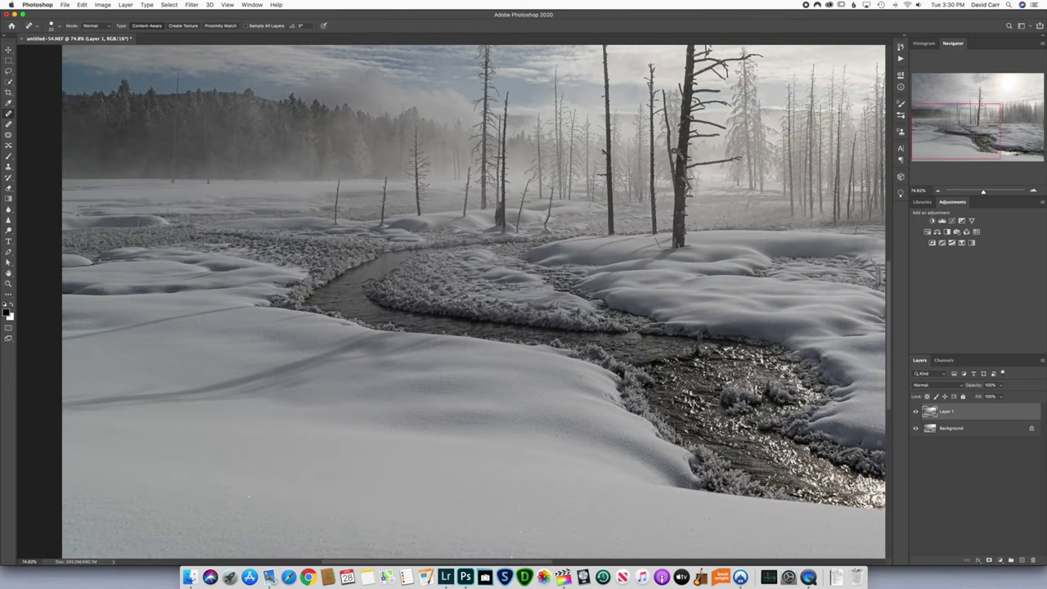
scroll(594, 358, up, 5)
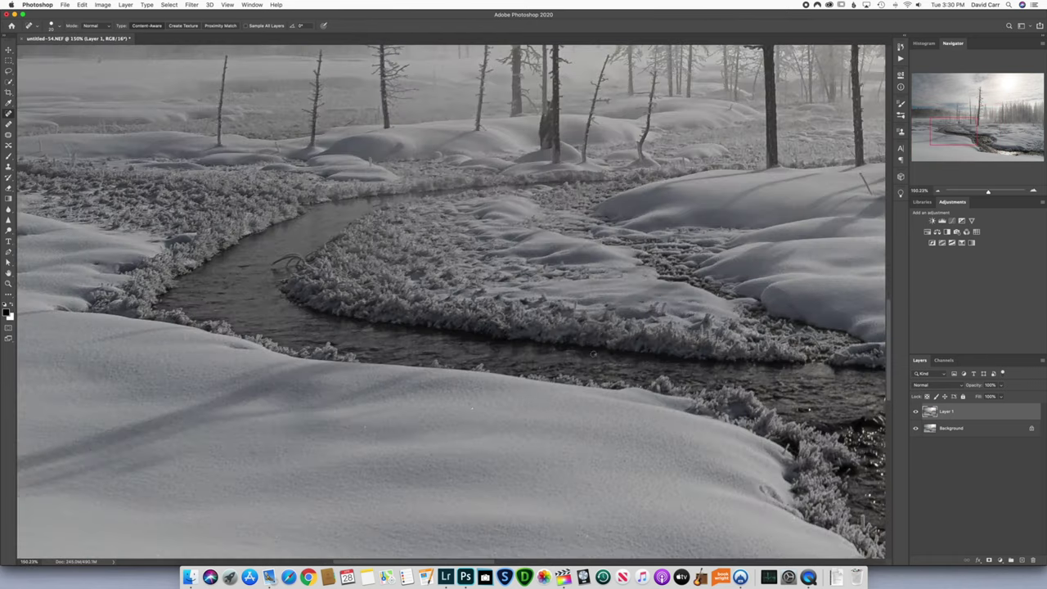
key(super+0)
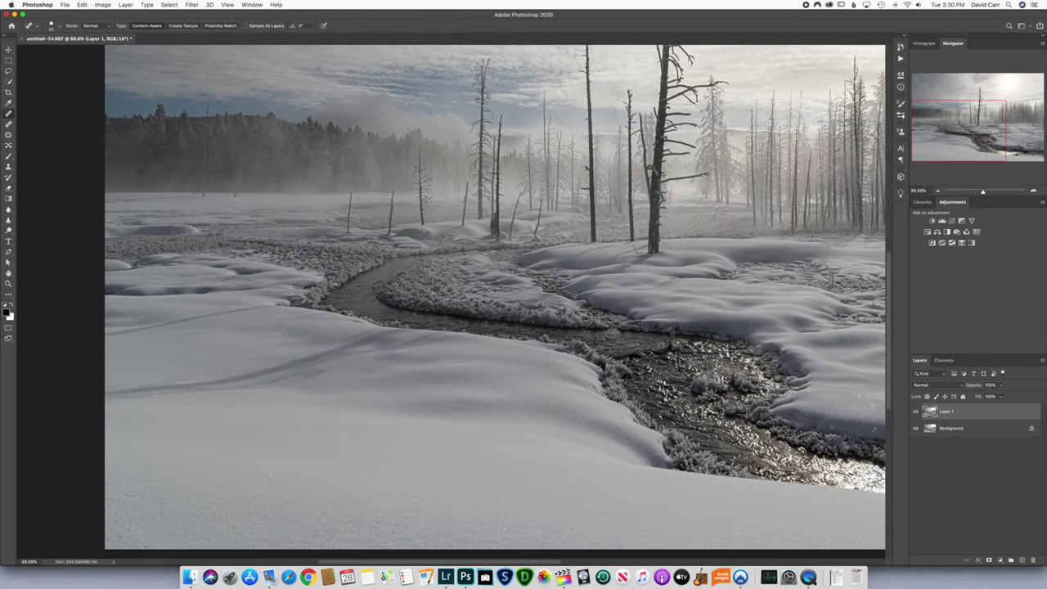
scroll(490, 303, down, 4)
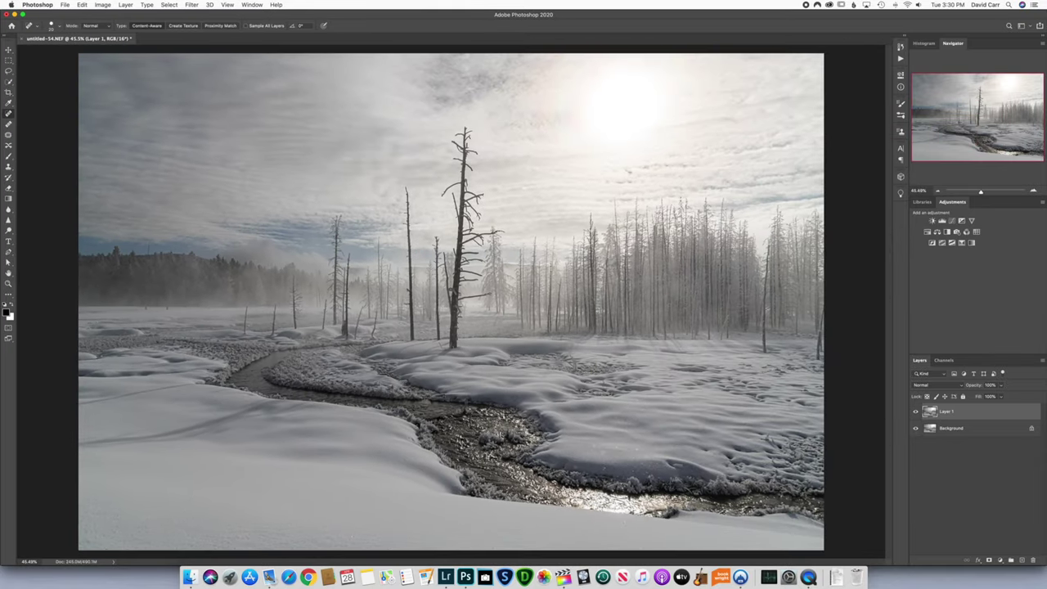
click(915, 412)
click(916, 413)
click(915, 412)
click(915, 412)
click(915, 412)
click(915, 412)
click(916, 413)
click(916, 413)
click(916, 414)
click(915, 414)
Step: Try to heal away the dark trunk at the photo's right edge with a larger Spot Healing Brush, and undo the strokes
scroll(786, 304, up, 5)
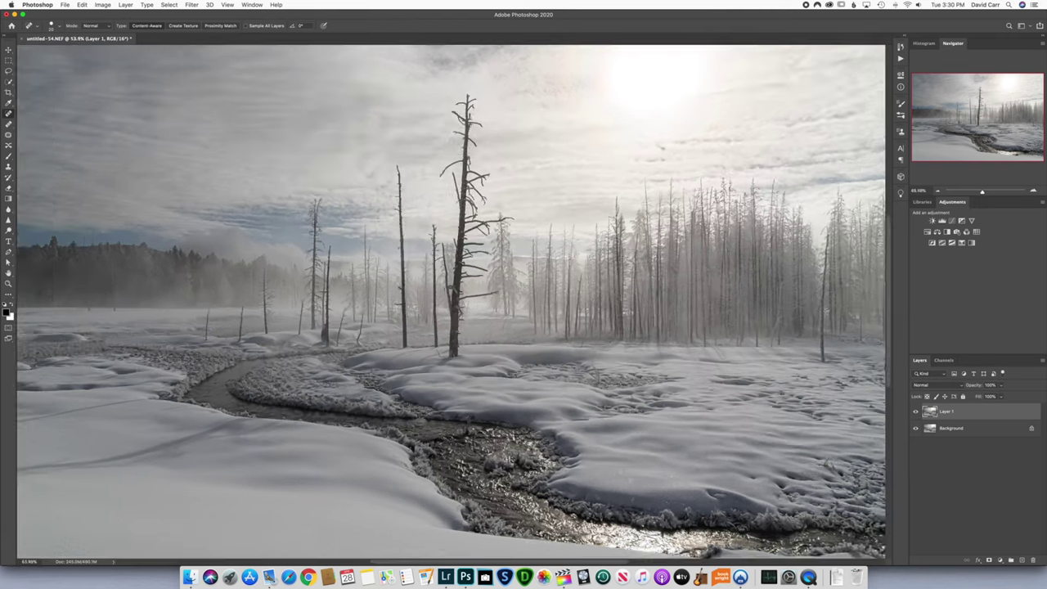
scroll(787, 303, right, 3)
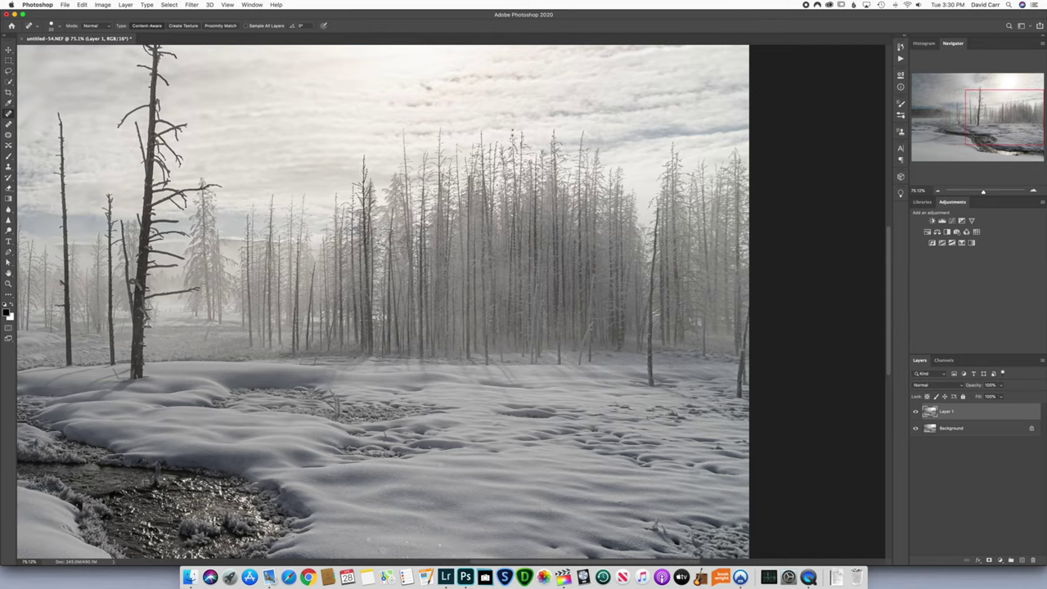
key(bracketright)
key(bracketright)
key(bracketright)
key(bracketright)
drag(740, 355, 740, 396)
mouse_move(742, 356)
mouse_down()
mouse_move(752, 307)
mouse_move(775, 331)
mouse_up()
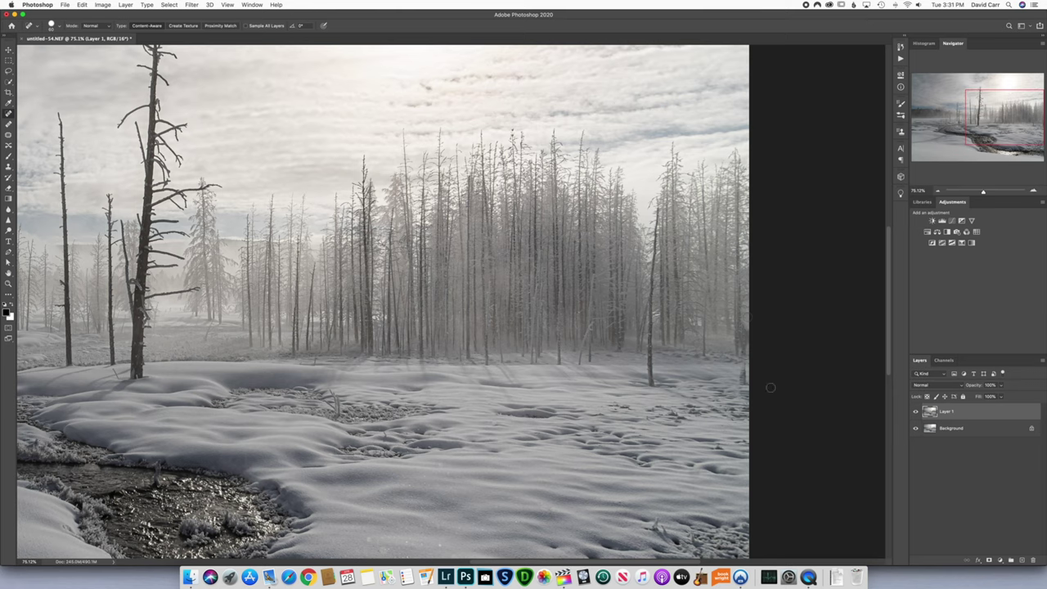
key(super+z)
key(super+z)
Step: Heal away the dark trunk at the photo's right edge with a smaller brush and check the area close up
key([)
drag(745, 346, 747, 326)
mouse_move(746, 345)
mouse_down()
mouse_move(746, 327)
mouse_move(747, 349)
mouse_up()
mouse_move(742, 350)
mouse_down()
mouse_move(739, 391)
mouse_move(744, 357)
mouse_move(744, 374)
mouse_up()
scroll(782, 377, up, 3)
scroll(782, 377, up, 1)
scroll(782, 377, right, 3)
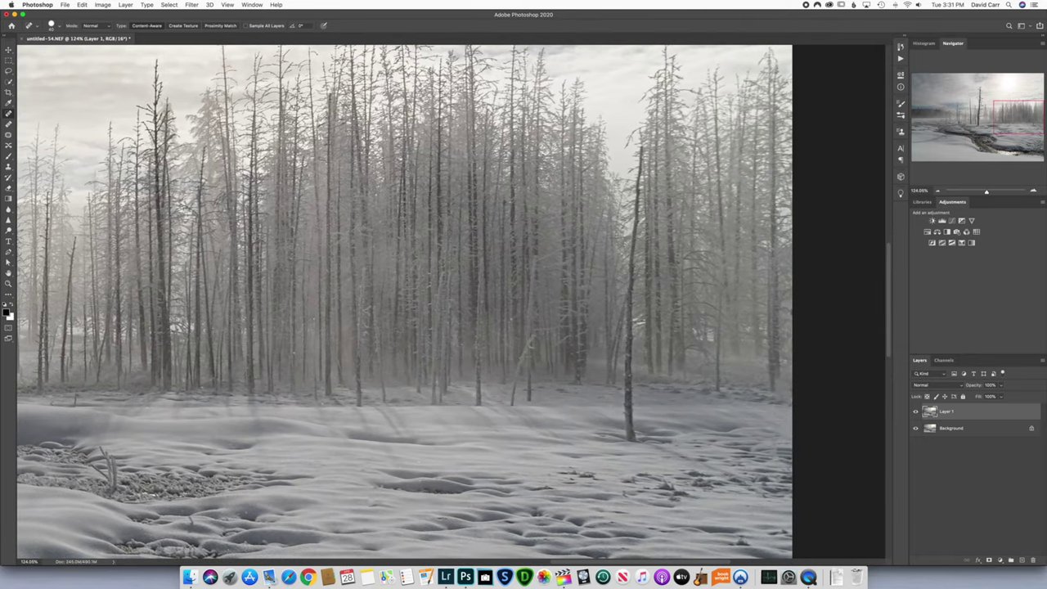
scroll(745, 380, up, 1)
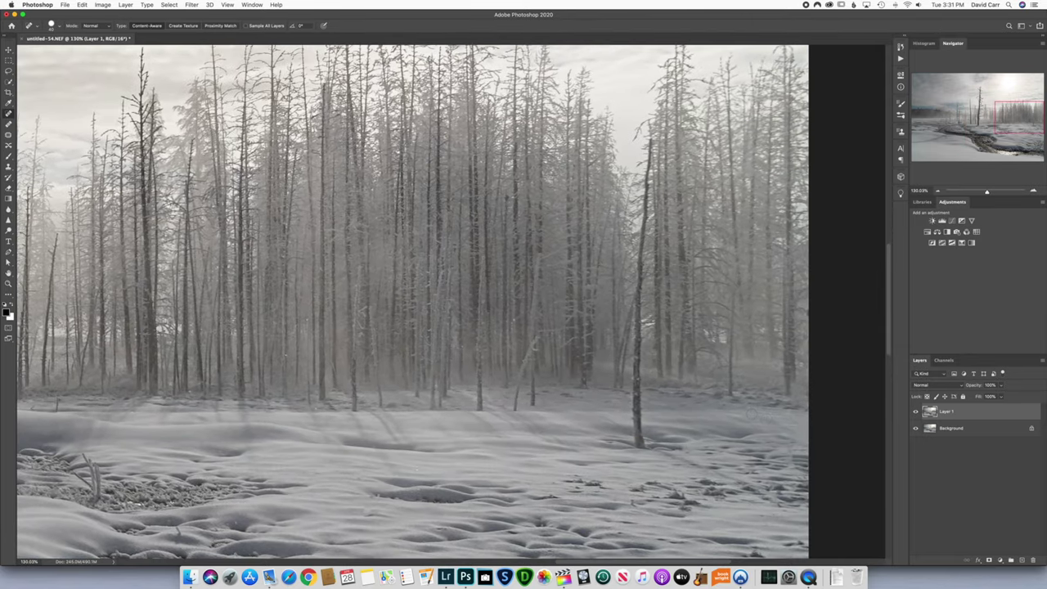
scroll(746, 379, right, 3)
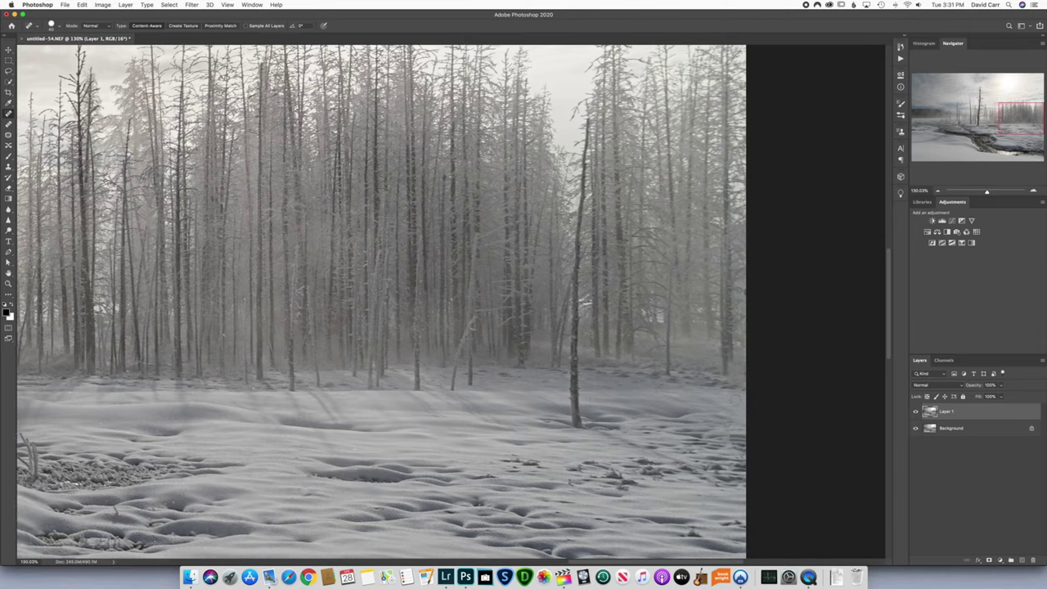
key(bracketleft)
key(super+0)
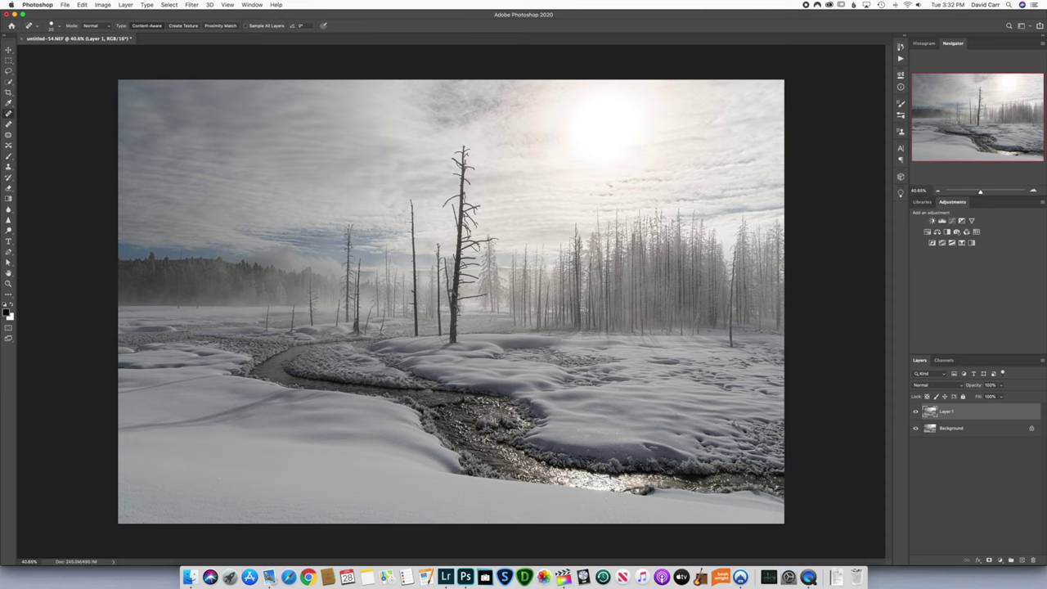
Step: Try to remove the lone dark trunk between the two tree groups with a lasso selection and a Content-Aware fill
scroll(454, 302, up, 5)
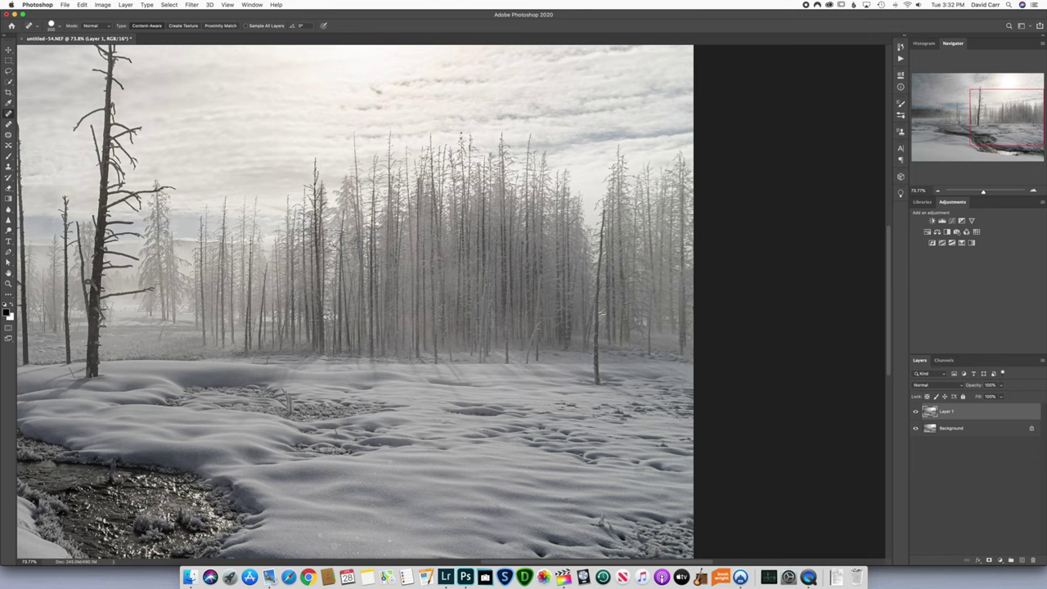
key(l)
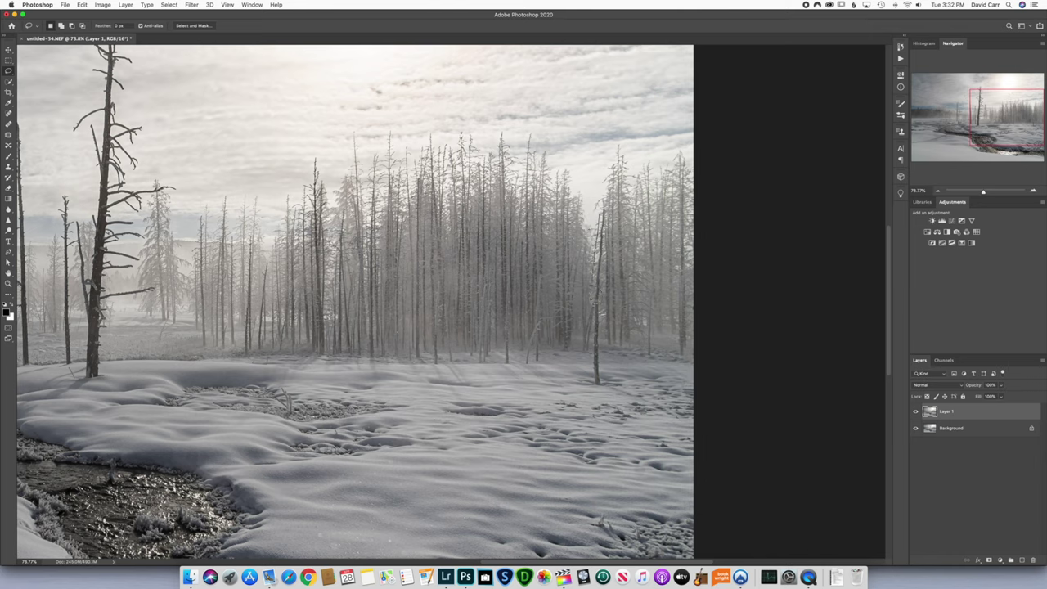
mouse_move(591, 360)
mouse_down()
mouse_move(587, 381)
mouse_move(595, 396)
mouse_move(609, 394)
mouse_move(603, 204)
mouse_move(600, 221)
mouse_up()
right_click(601, 223)
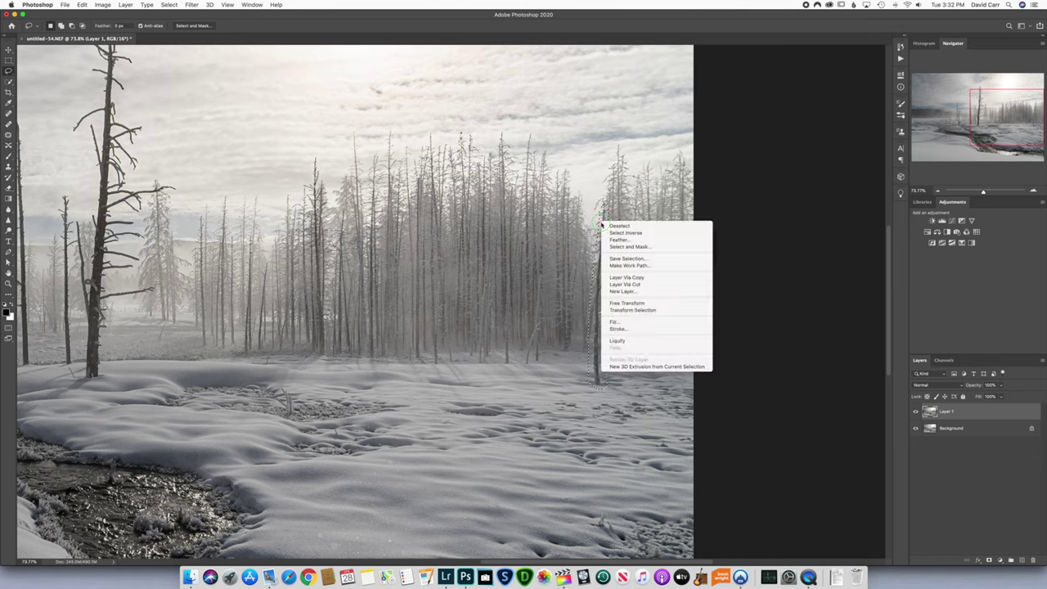
click(618, 321)
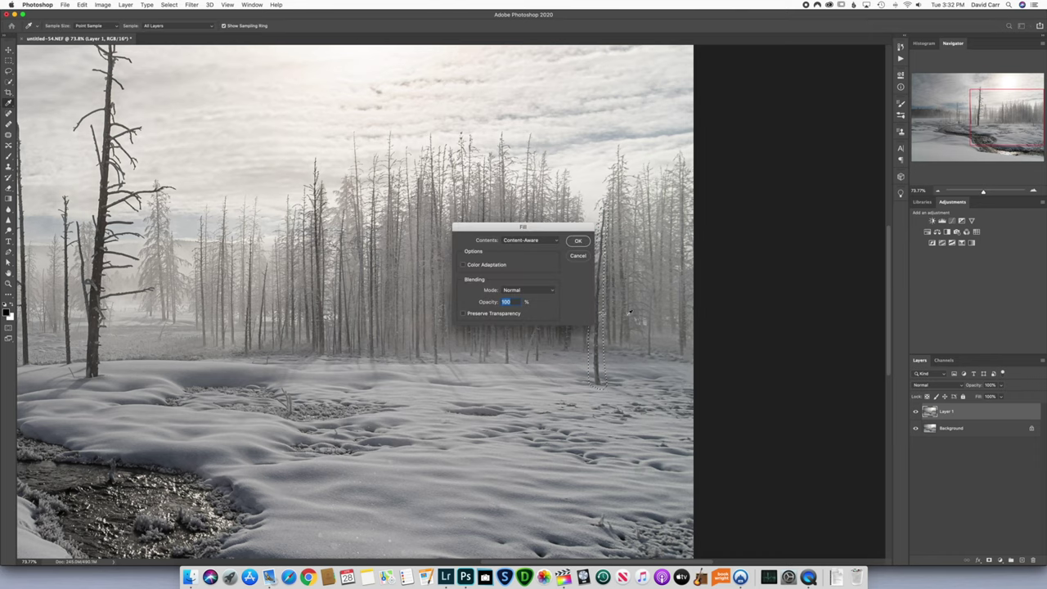
click(579, 243)
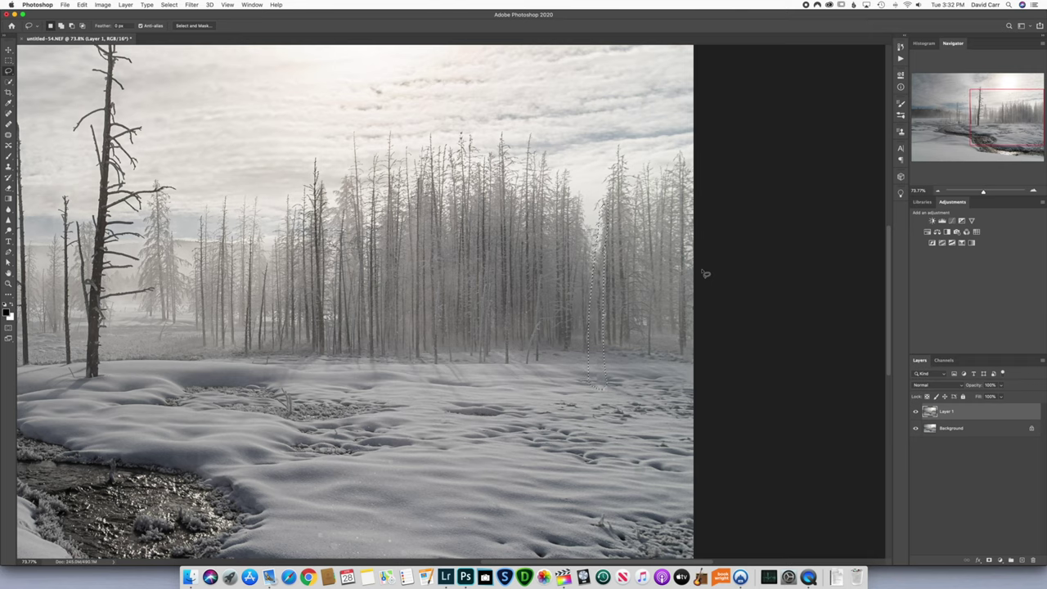
key(super+d)
mouse_move(601, 384)
mouse_down()
mouse_move(603, 260)
mouse_move(590, 380)
mouse_up()
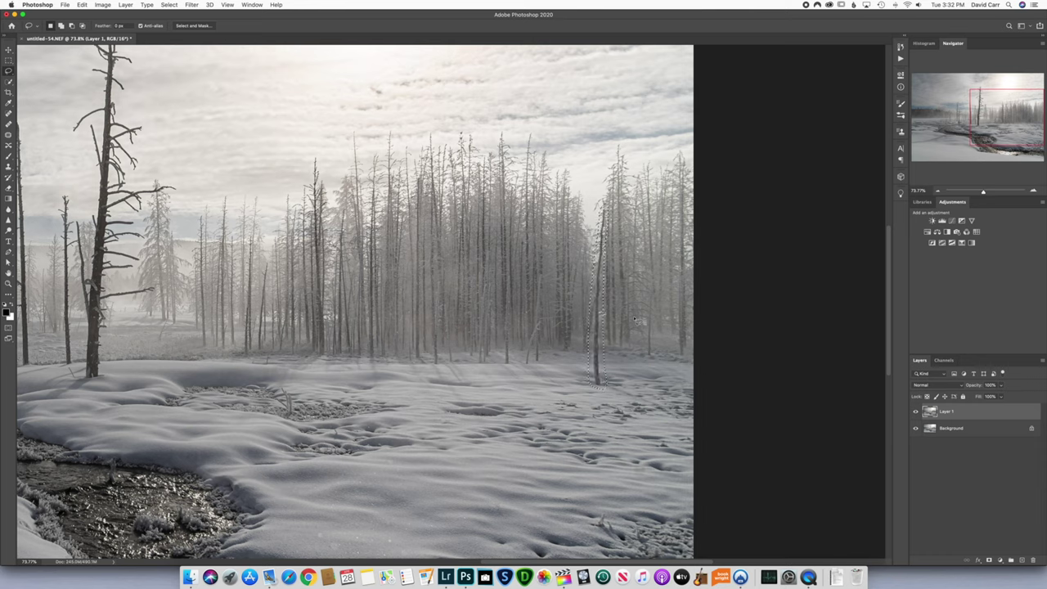
click(634, 319)
Step: Heal away the lone dark trunk between the two tree groups in sections with the Spot Healing Brush
key(j)
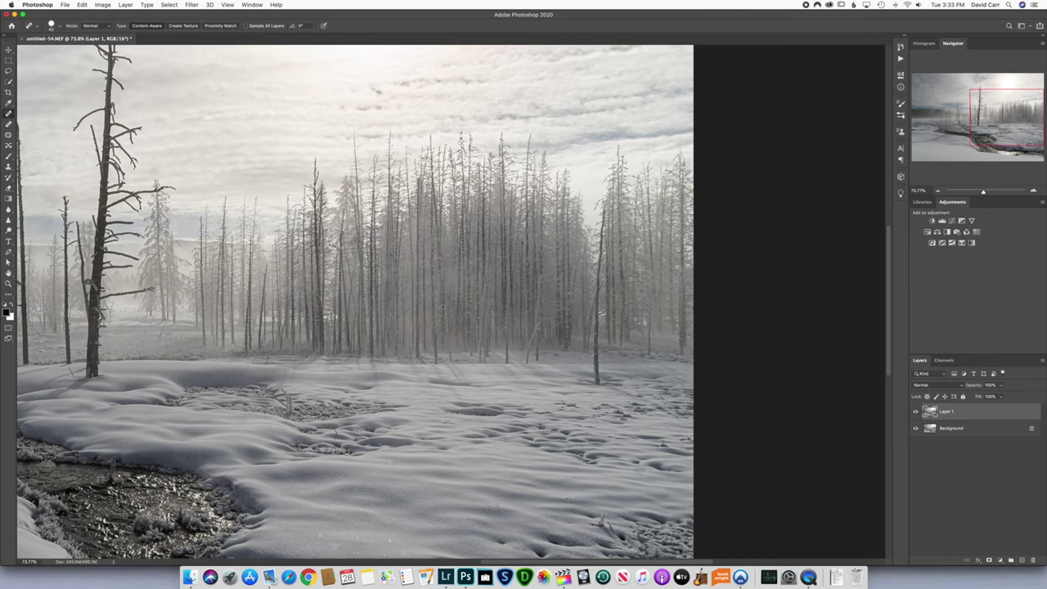
drag(602, 260, 602, 201)
drag(598, 260, 600, 314)
mouse_move(598, 316)
mouse_down()
mouse_move(598, 383)
mouse_move(596, 364)
mouse_move(588, 367)
mouse_up()
click(599, 379)
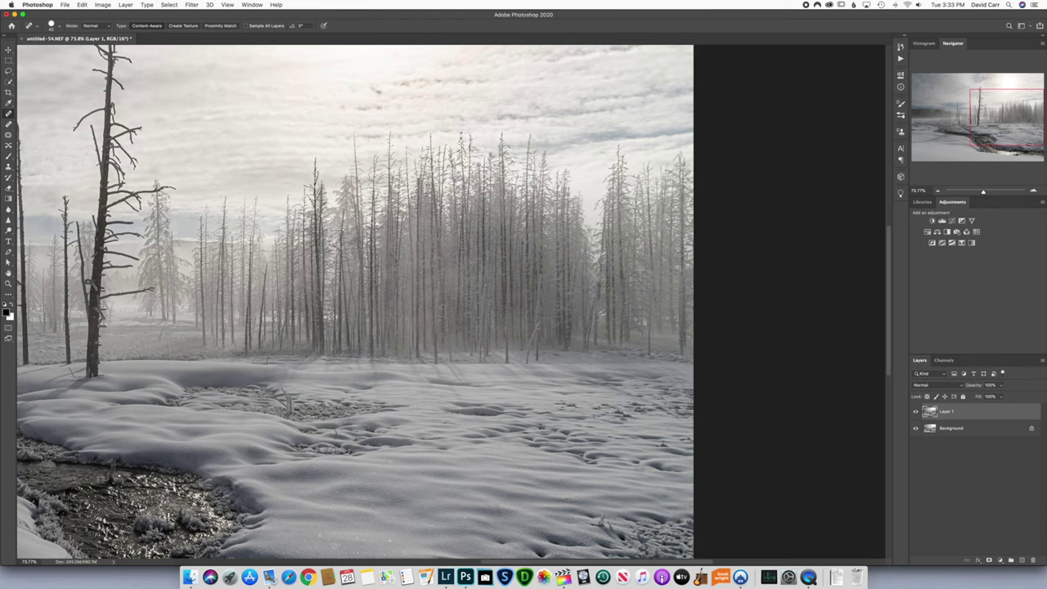
Step: Heal the leftover trace in the gap between the two tree groups with a smaller brush and check the whole photo
scroll(421, 303, down, 2)
scroll(421, 302, up, 3)
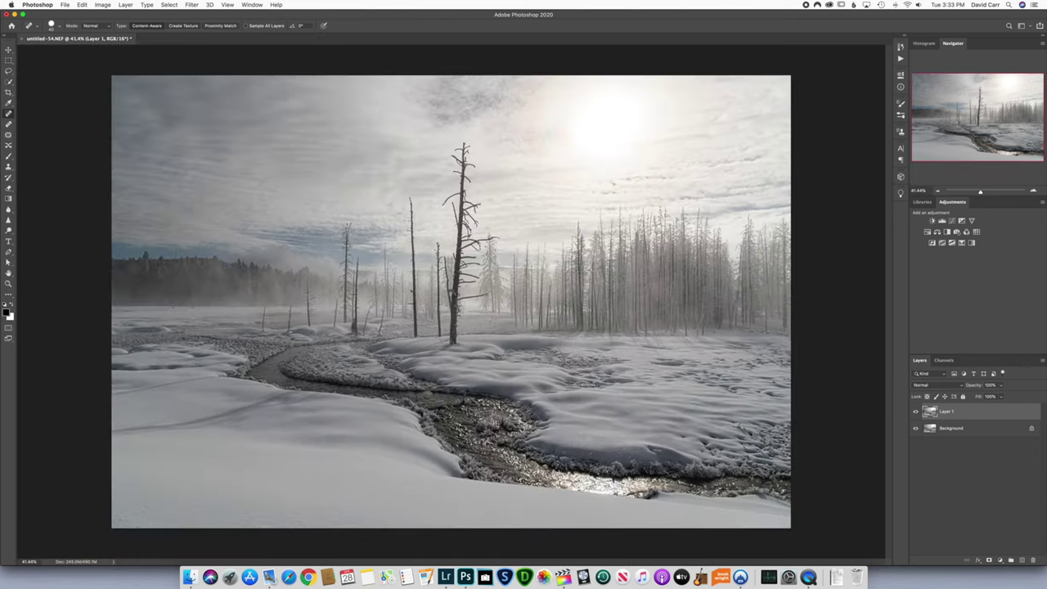
scroll(760, 301, up, 3)
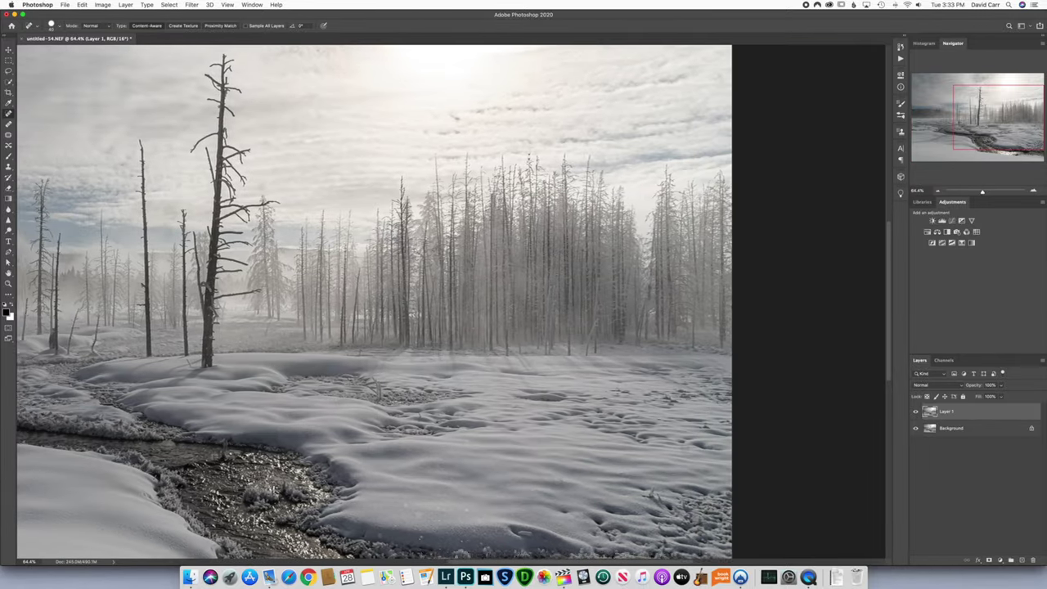
scroll(761, 301, up, 2)
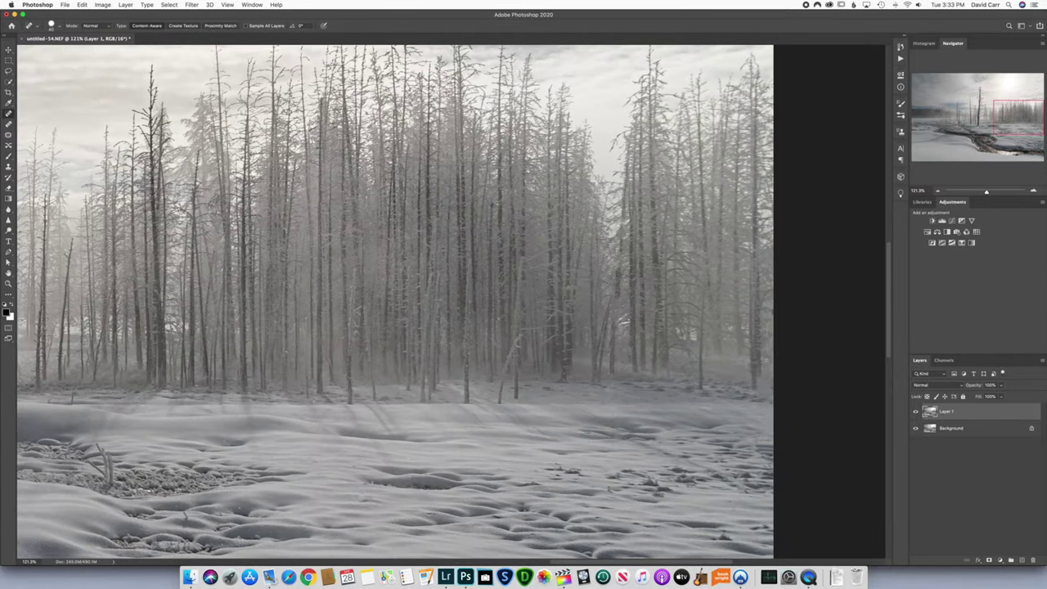
key(bracketleft)
drag(620, 240, 619, 301)
scroll(395, 303, down, 5)
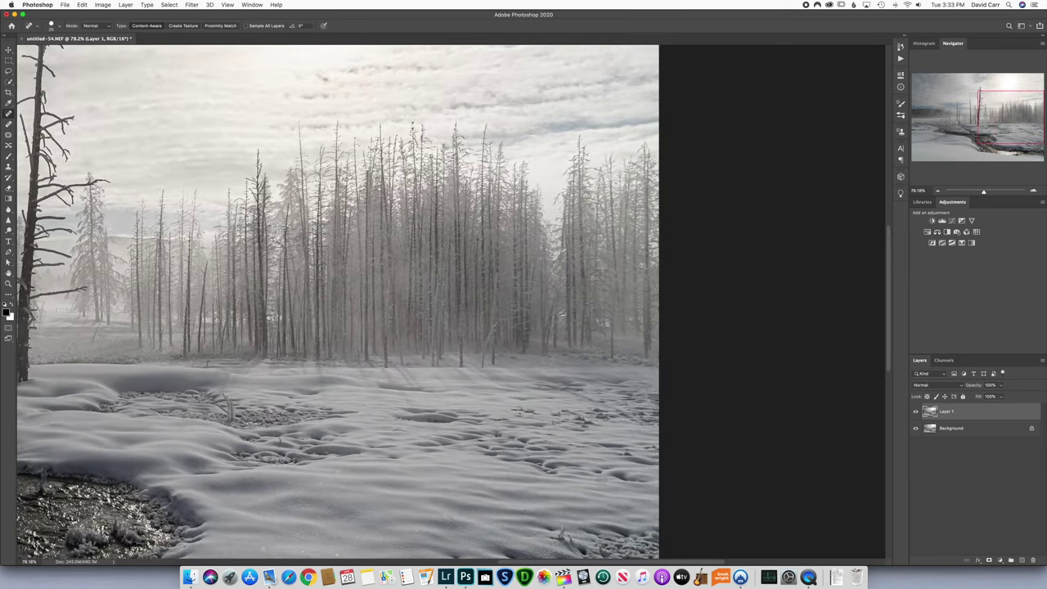
scroll(395, 302, down, 5)
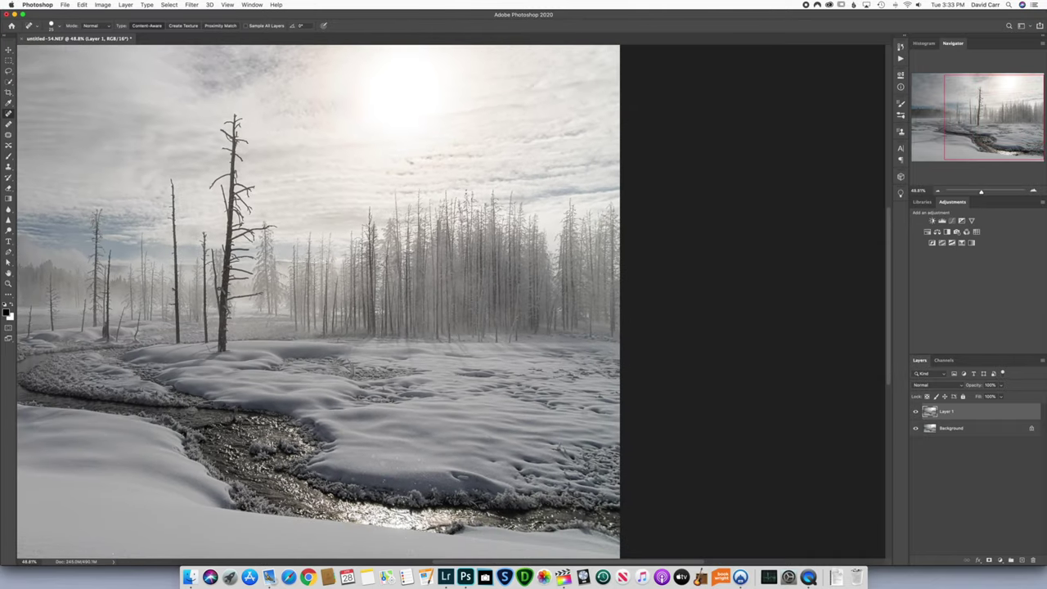
key(super+0)
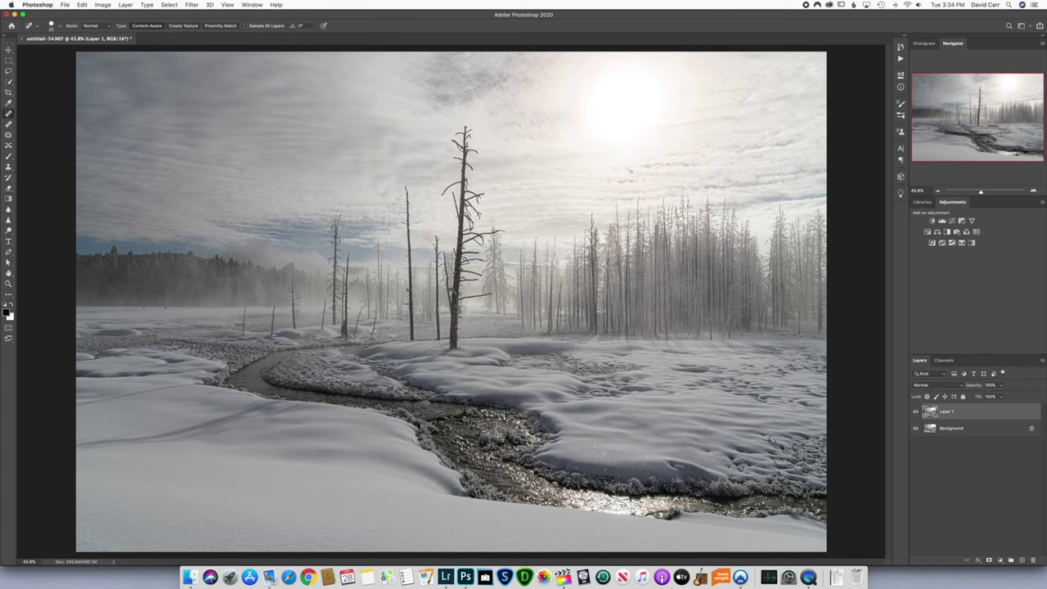
Step: Heal away the thin bare treetop that sticks up above the distant dark treeline near the photo's left edge
scroll(279, 316, up, 6)
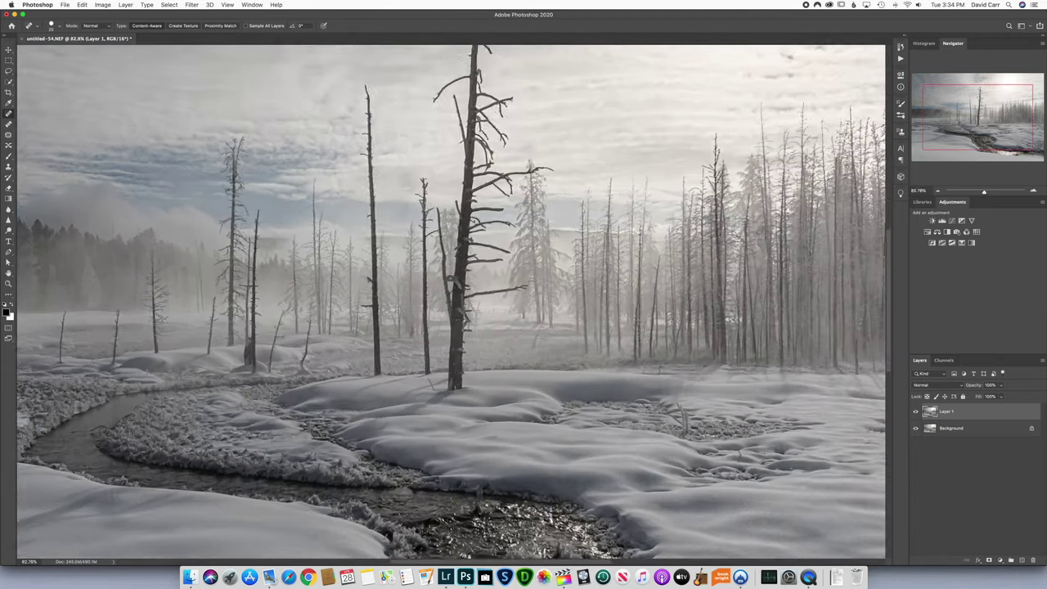
scroll(242, 221, left, 10)
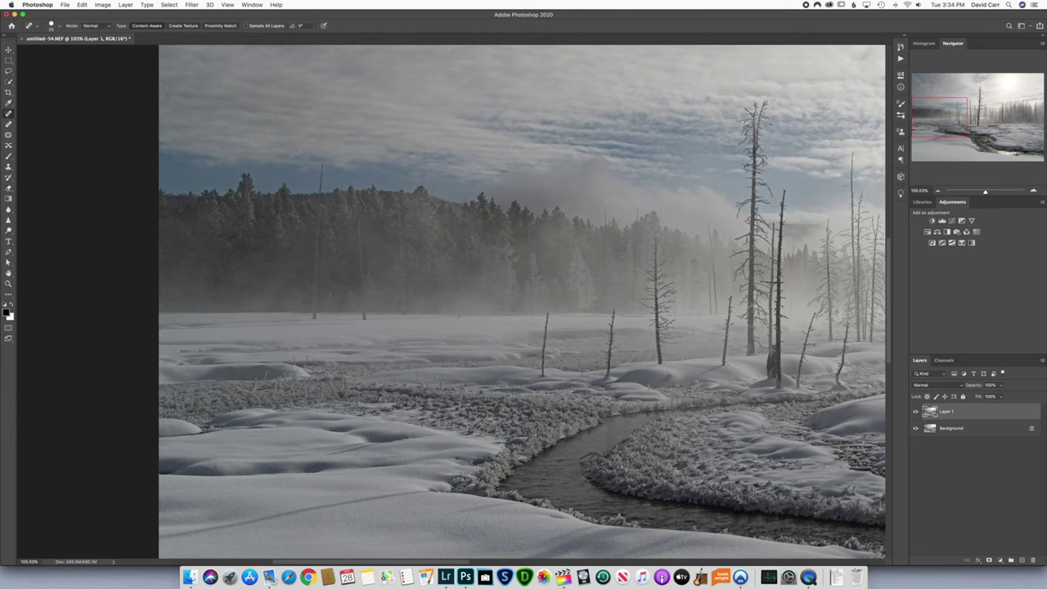
drag(320, 160, 319, 201)
scroll(452, 309, down, 3)
scroll(548, 302, down, 5)
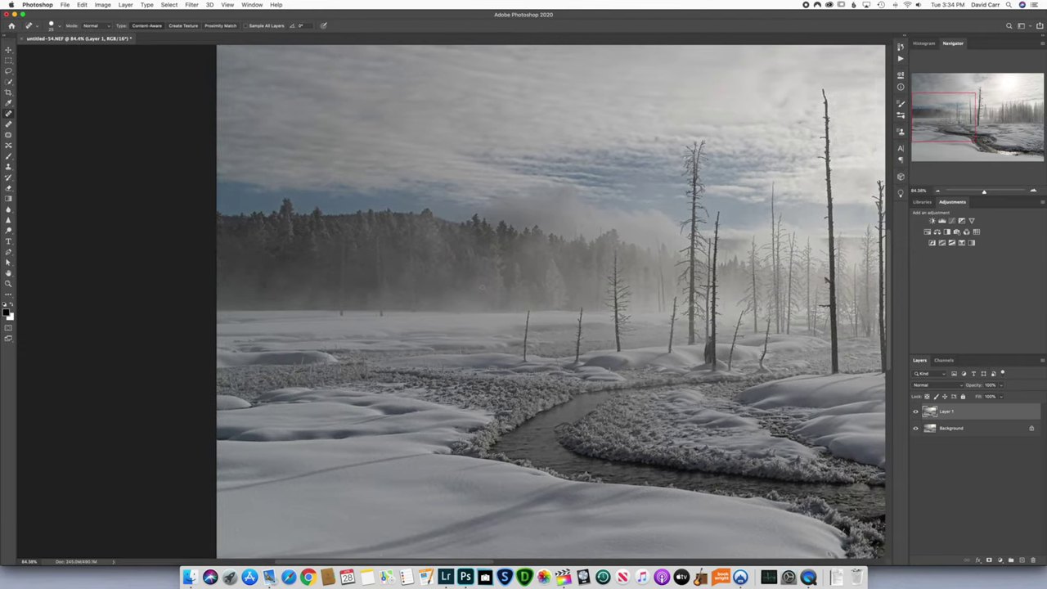
scroll(523, 303, down, 3)
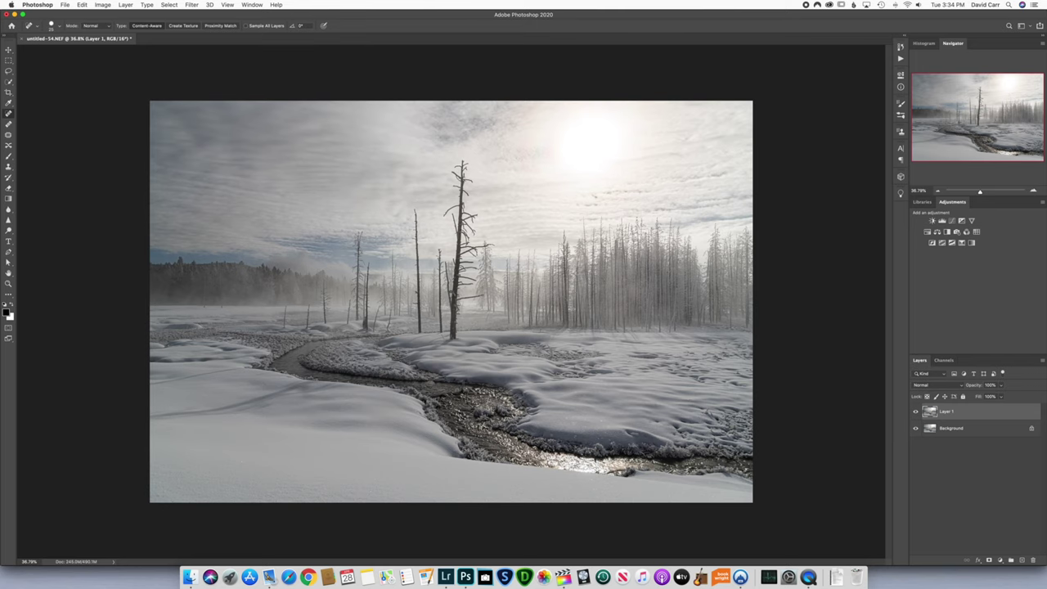
Step: Heal away the two short stubs low on the left side of the tall, thin trunk beside the main dead tree
scroll(462, 245, up, 6)
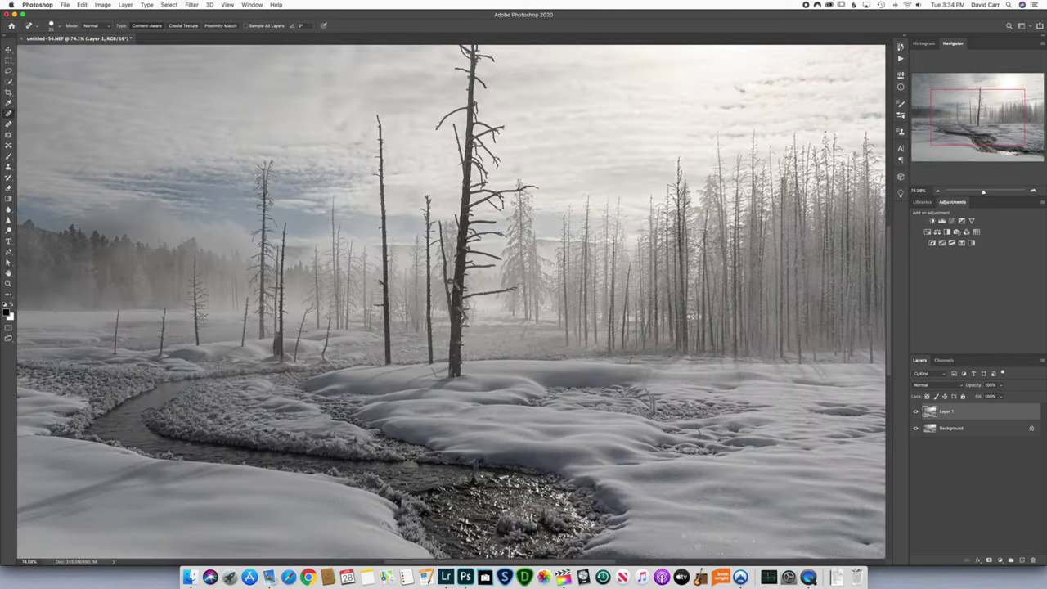
scroll(462, 246, up, 4)
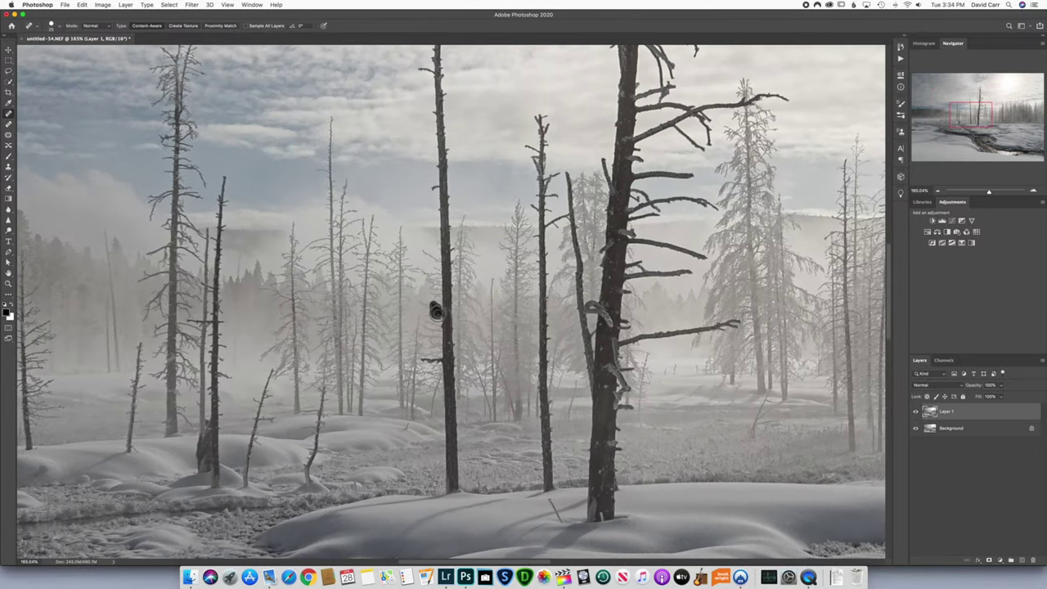
click(436, 312)
click(439, 314)
scroll(401, 280, down, 10)
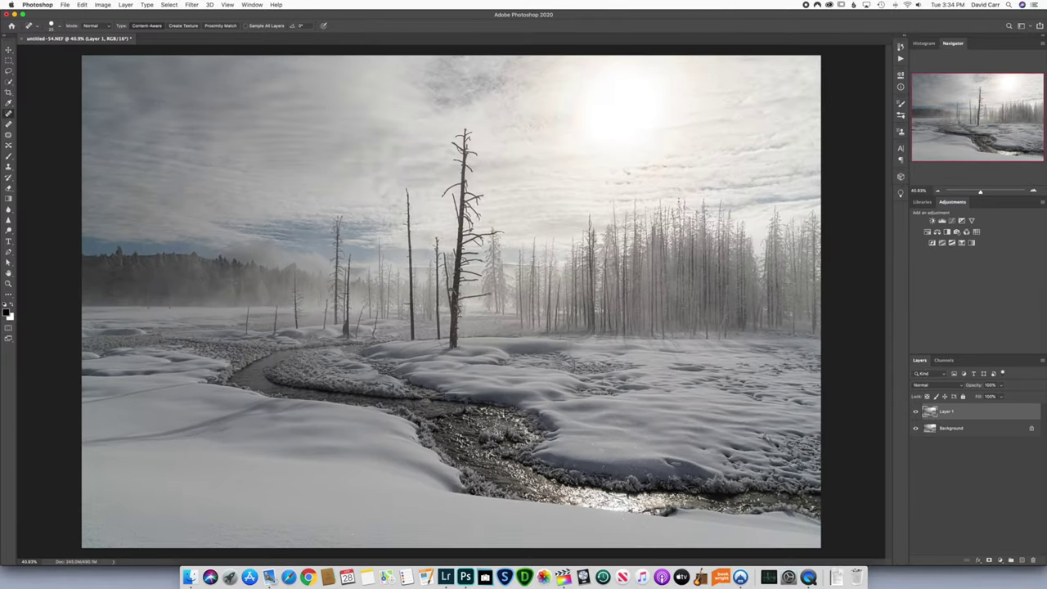
scroll(449, 303, up, 8)
drag(452, 260, 455, 336)
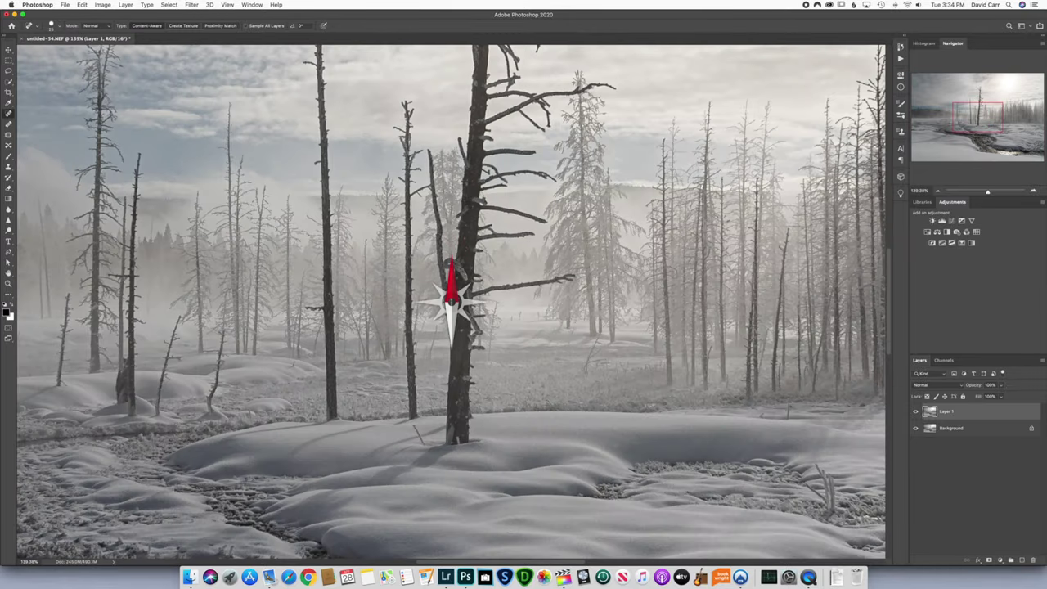
drag(309, 307, 323, 307)
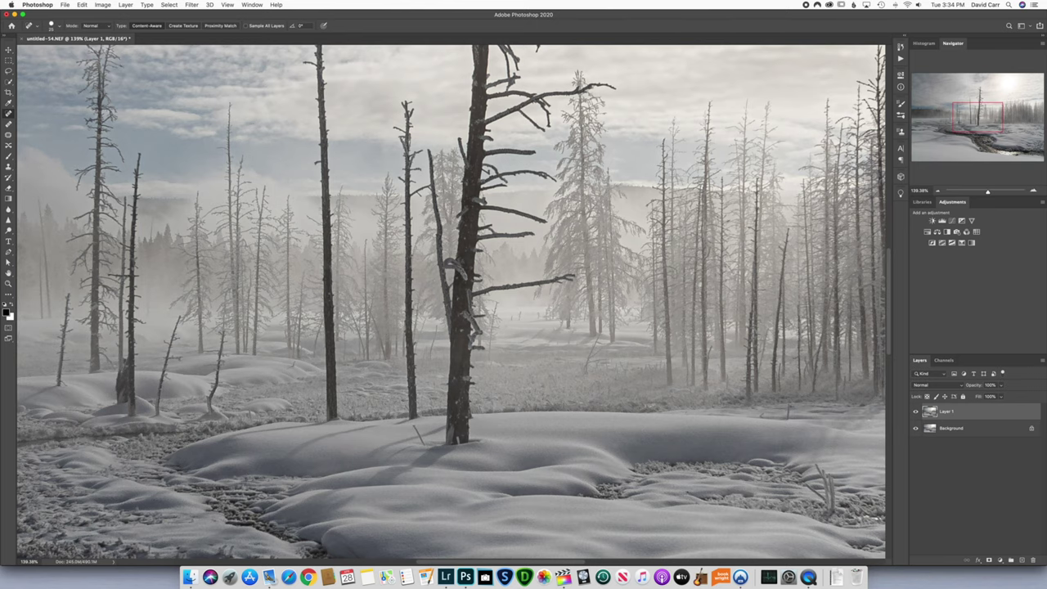
scroll(450, 303, down, 8)
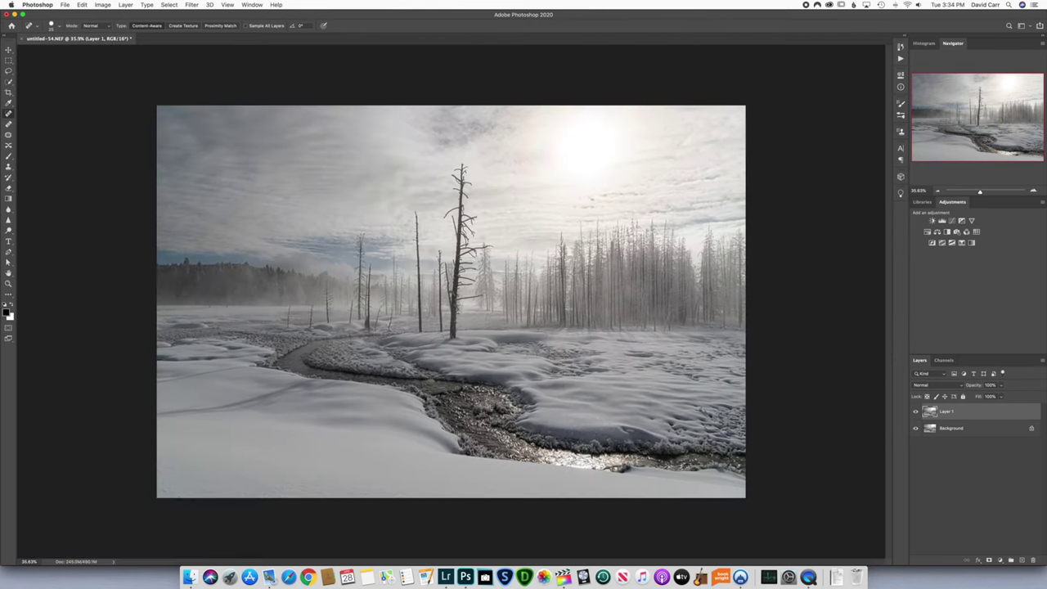
Step: Heal away the small stub partway up the left side of the same tall, thin trunk
scroll(451, 299, up, 8)
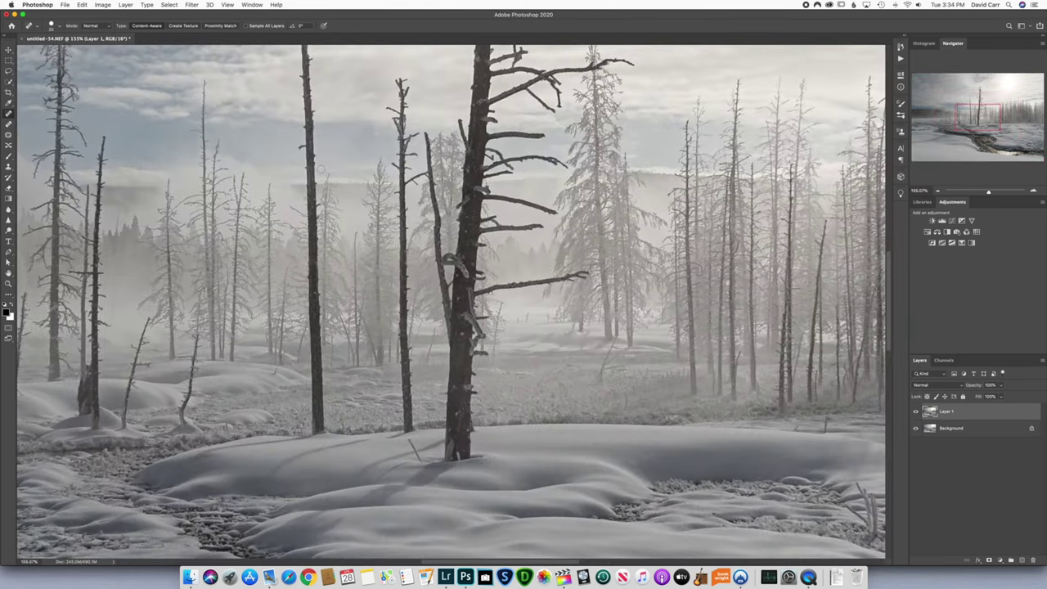
scroll(322, 171, up, 5)
scroll(322, 171, left, 3)
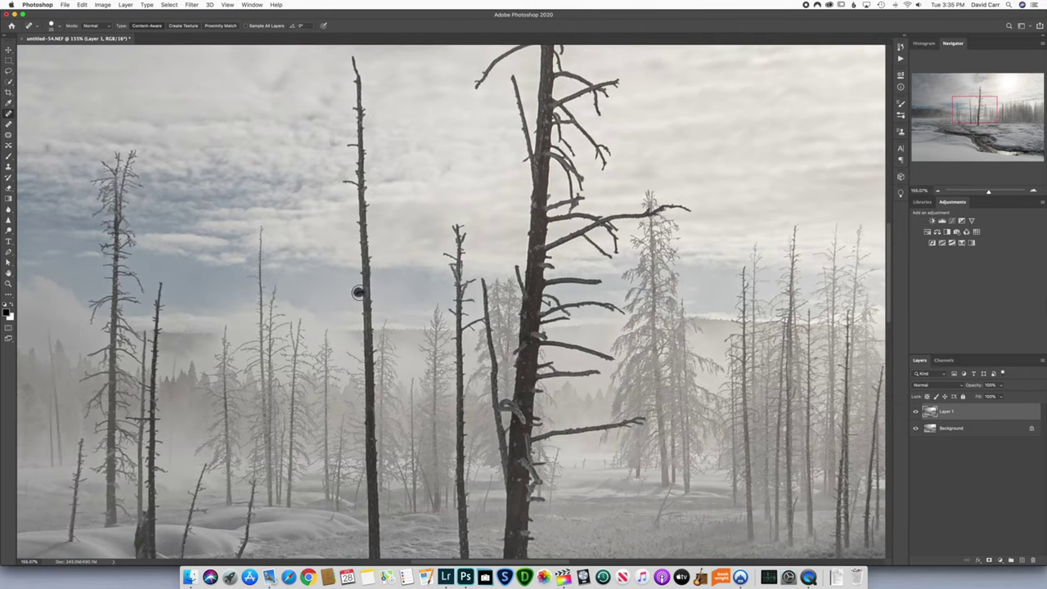
scroll(373, 293, down, 6)
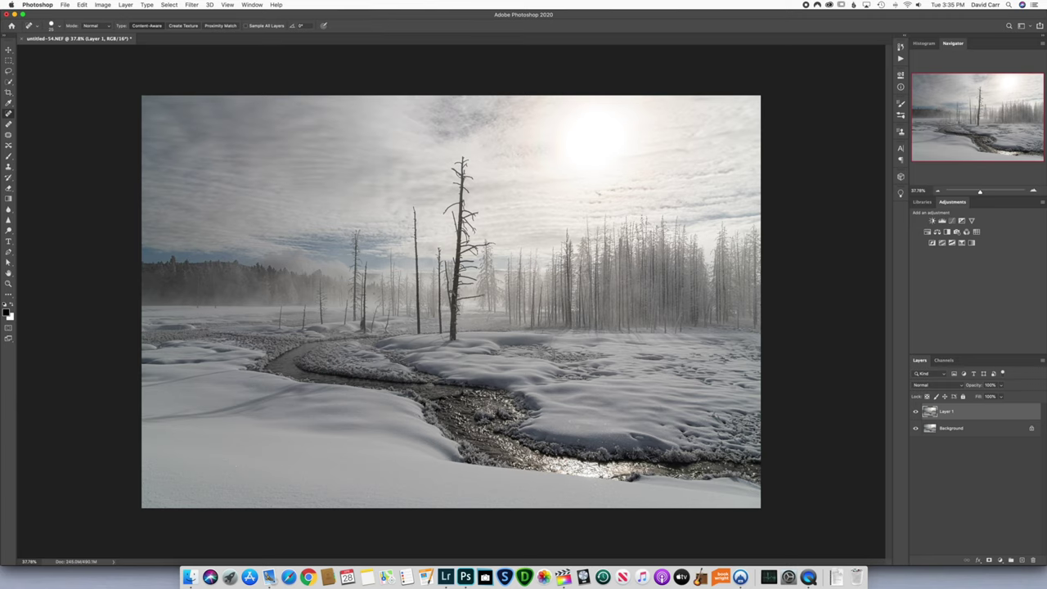
scroll(450, 302, up, 5)
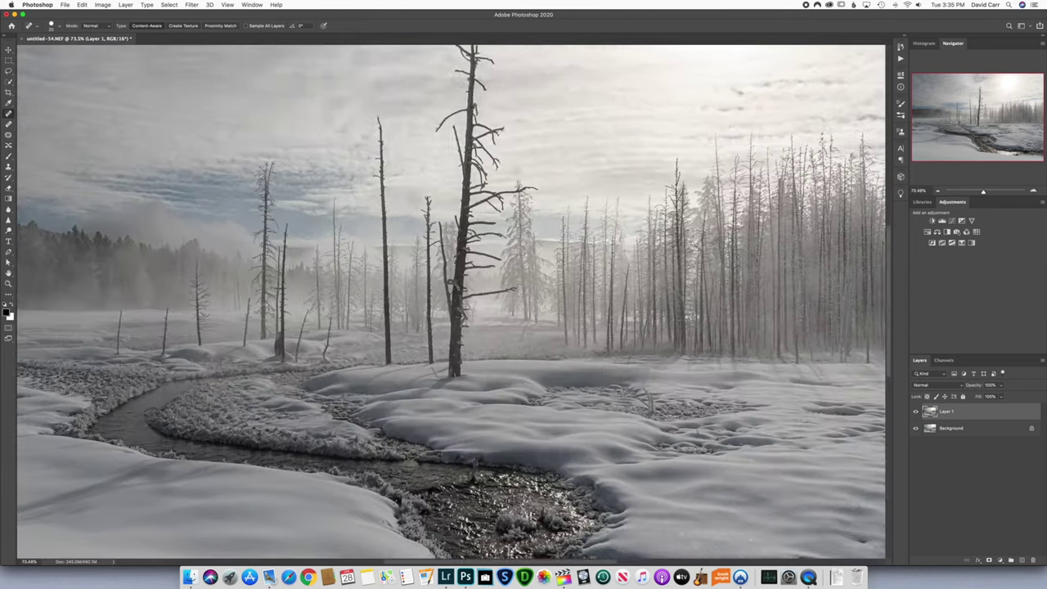
scroll(663, 415, up, 4)
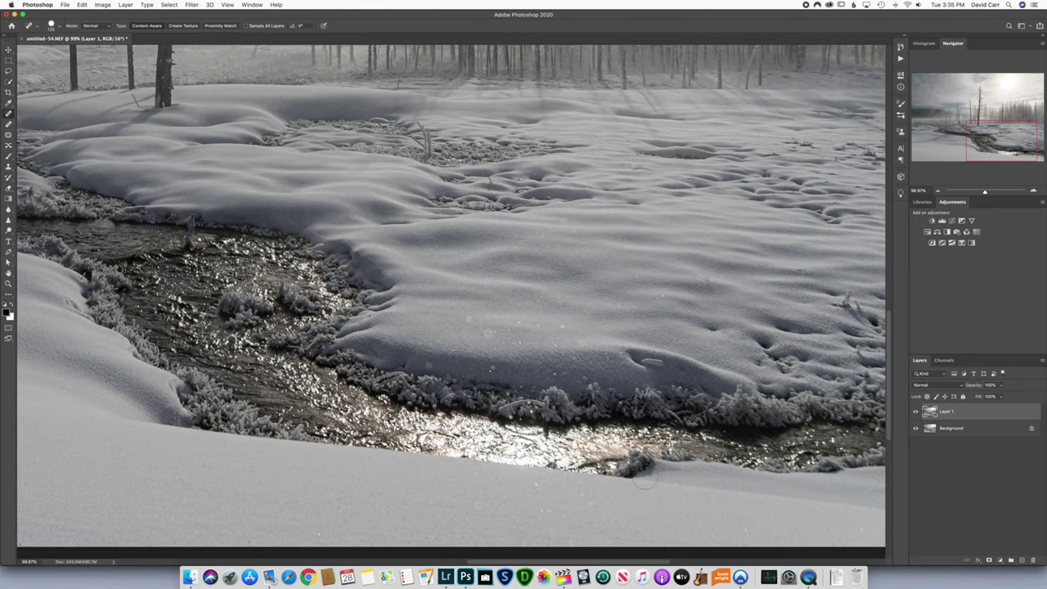
key(super+0)
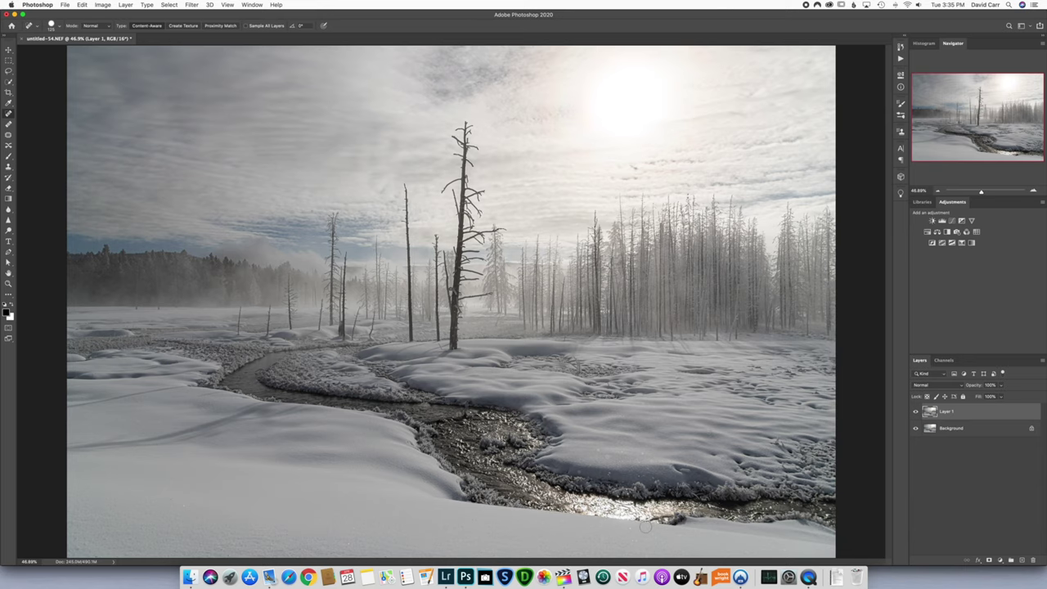
Step: Cover the dark frosted clump on the stream's near bank with foreground snow, using a larger, harder Clone Stamp brush
scroll(647, 529, up, 5)
scroll(645, 527, right, 5)
scroll(645, 526, down, 3)
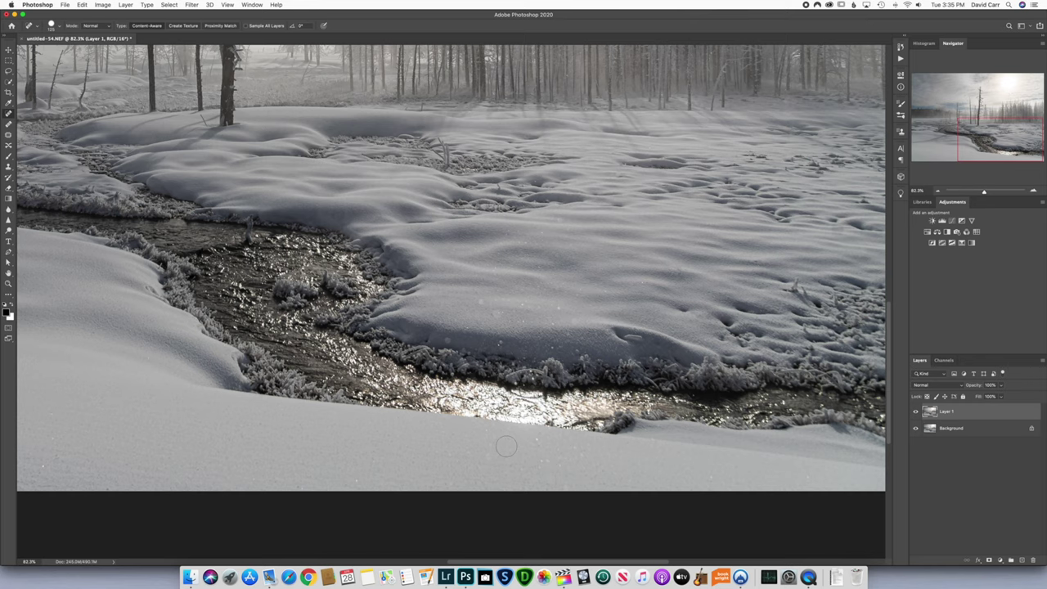
key(s)
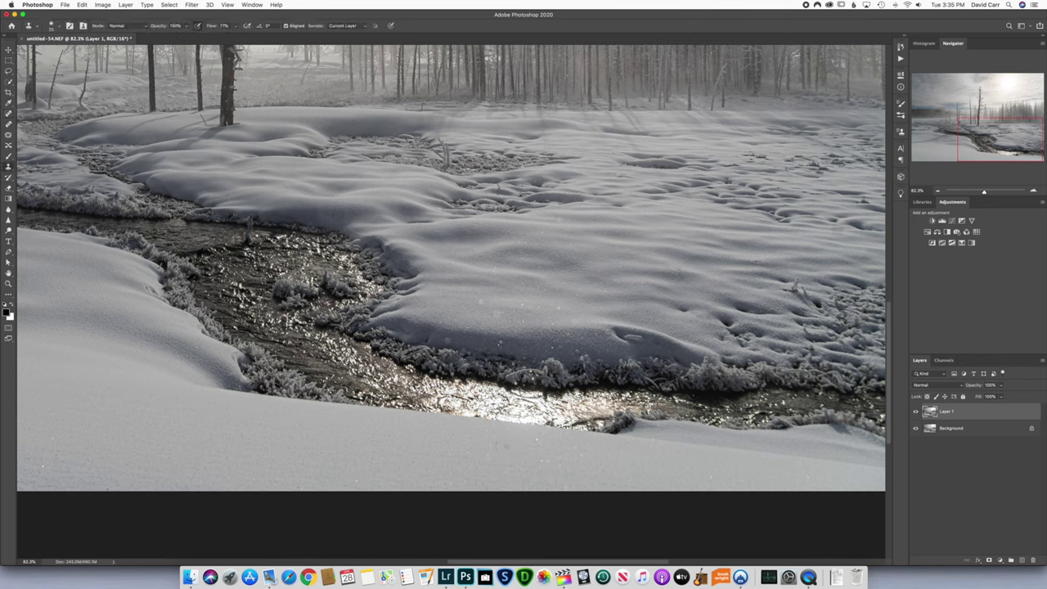
key(bracketright)
click(56, 27)
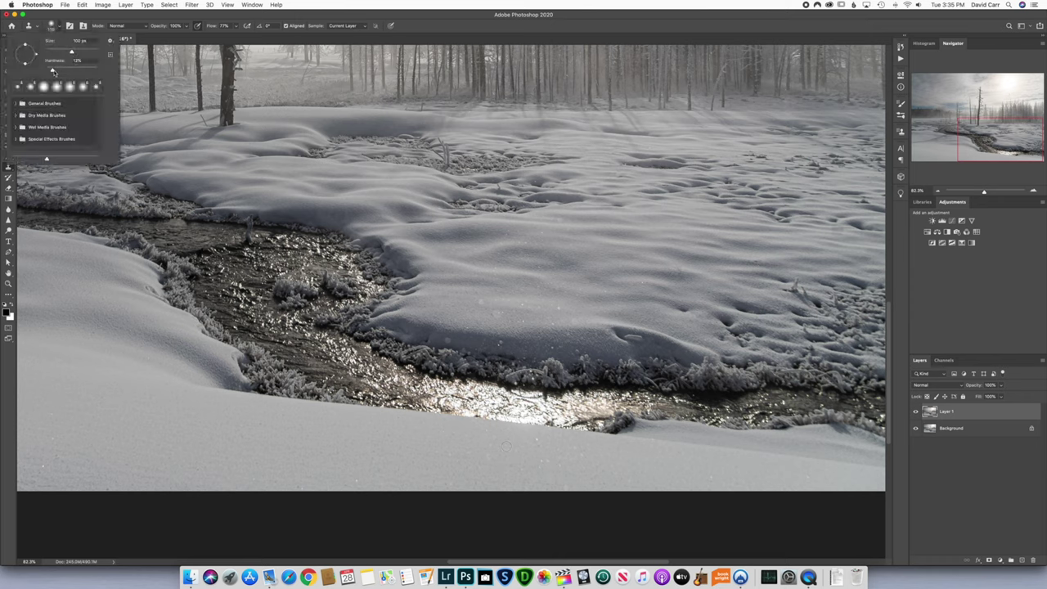
drag(53, 71, 92, 71)
click(55, 27)
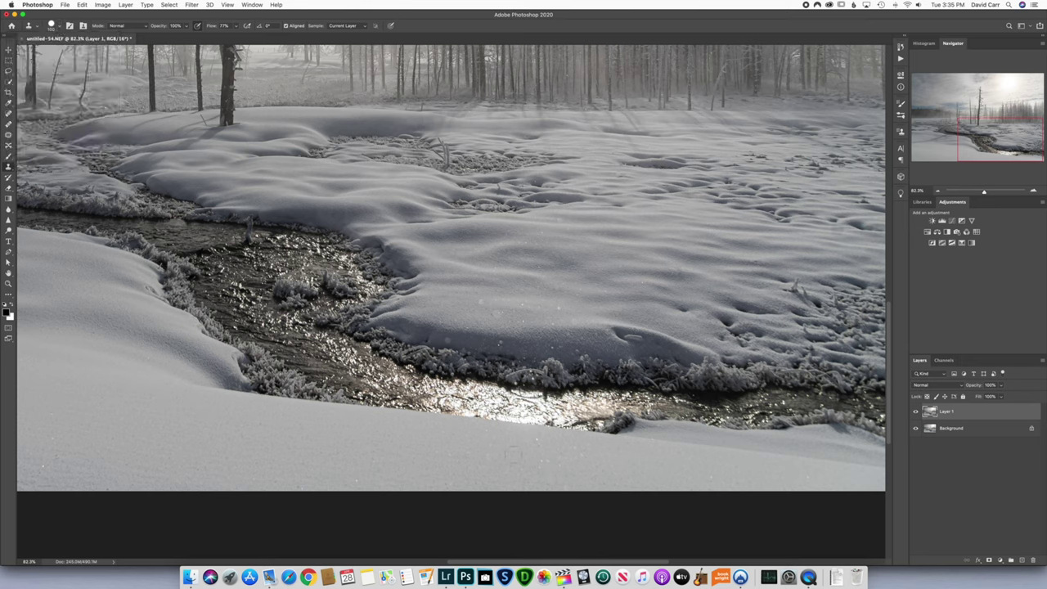
alt+click(513, 454)
mouse_move(629, 425)
mouse_down()
mouse_move(556, 436)
mouse_move(623, 433)
mouse_up()
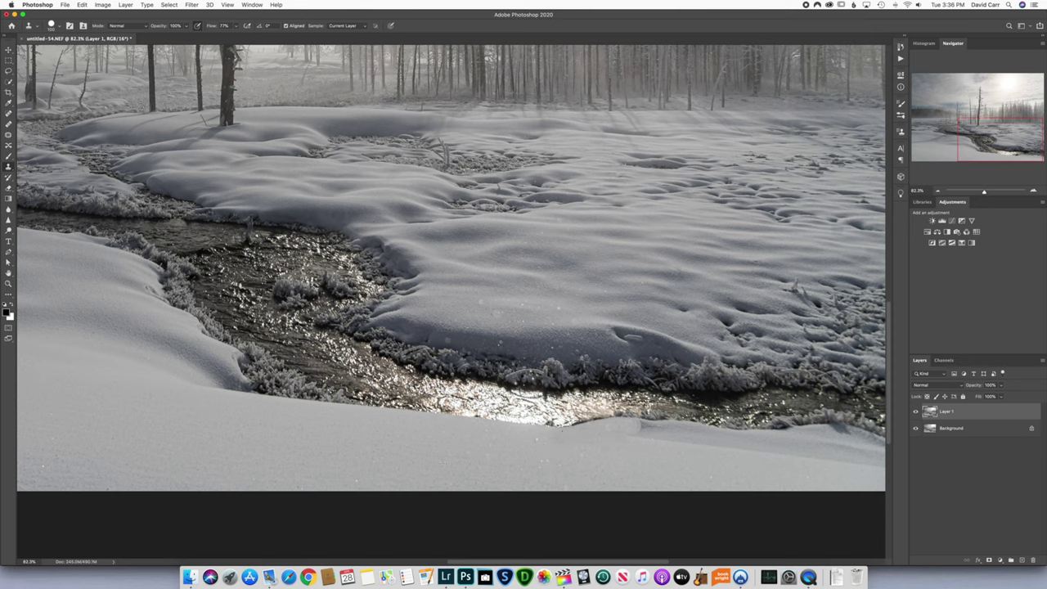
Step: Extend the cloned foreground snow along the stream's near bank where the clump was, using a larger Clone Stamp brush
mouse_move(620, 432)
mouse_down()
mouse_move(654, 430)
mouse_move(570, 433)
mouse_move(658, 427)
mouse_up()
key(super+0)
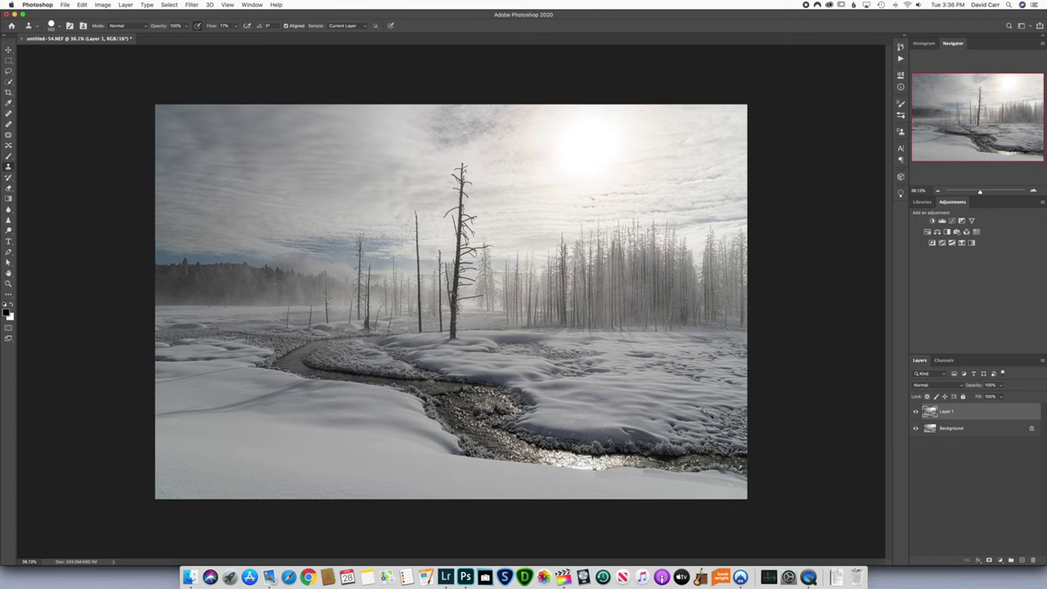
scroll(668, 462, up, 3)
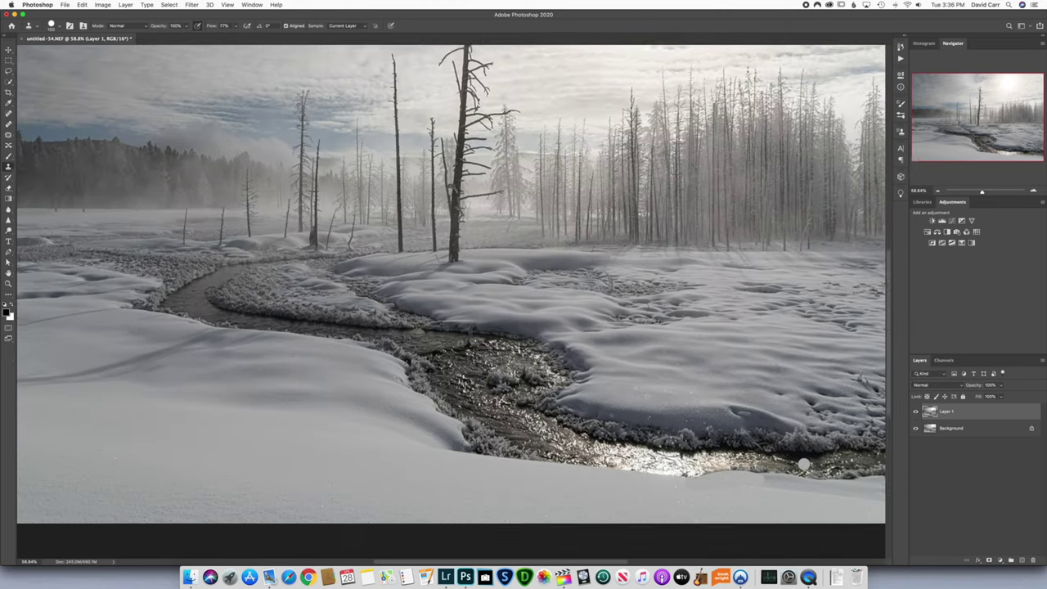
scroll(668, 460, up, 4)
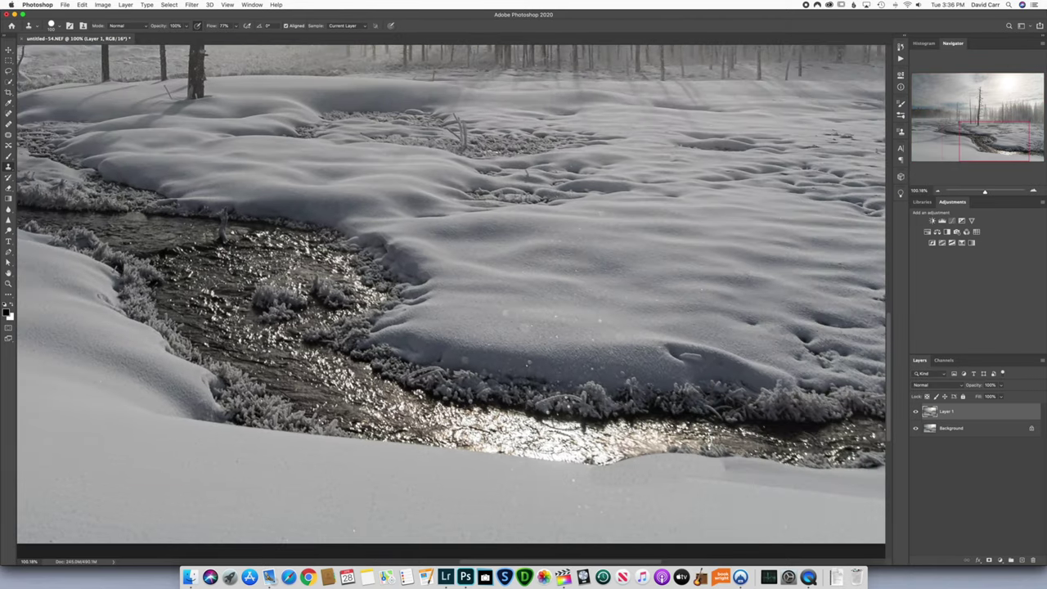
scroll(564, 453, right, 3)
key(bracketright)
key(bracketright)
key(bracketright)
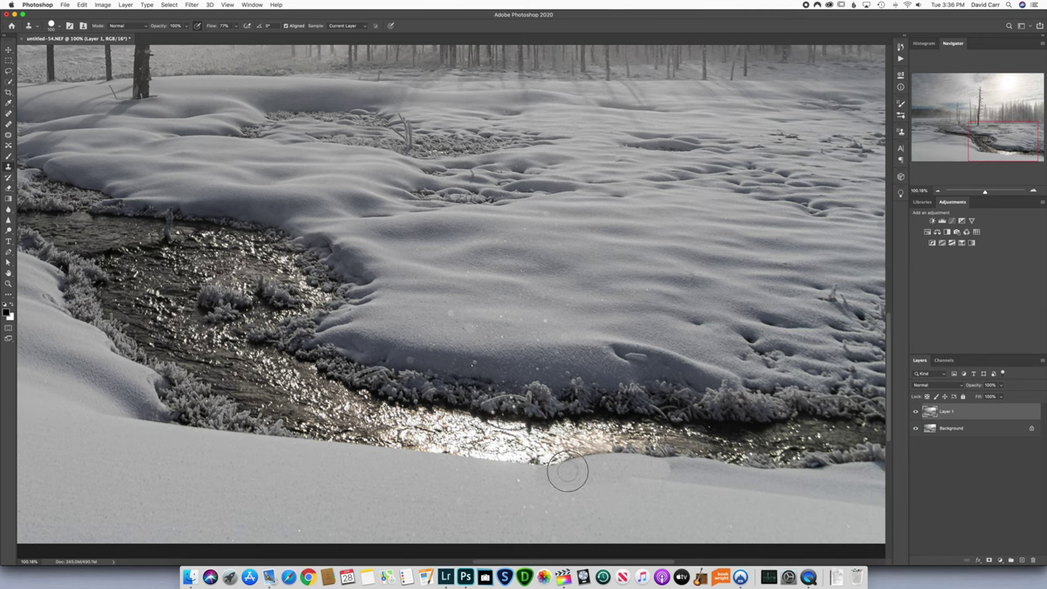
drag(567, 475, 528, 474)
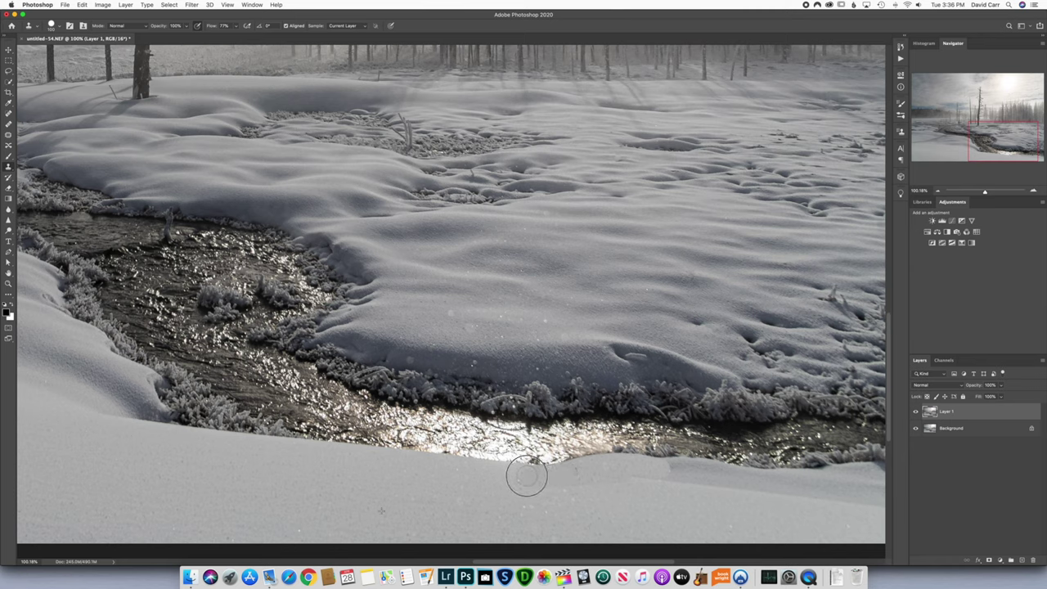
Step: Blend the visible edges of the cloned snow on the near bank into the surrounding snow, using a softer Clone Stamp brush
key(bracketleft)
key(bracketleft)
key(bracketleft)
click(54, 26)
drag(91, 71, 50, 73)
click(59, 27)
scroll(634, 511, right, 5)
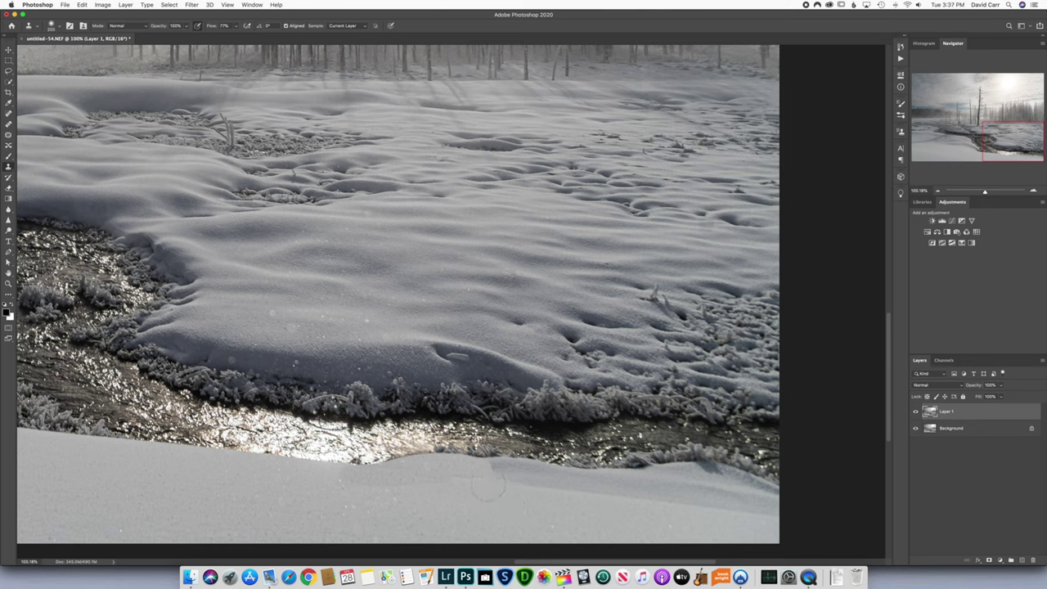
drag(484, 482, 338, 486)
alt+click(540, 488)
drag(490, 481, 420, 474)
drag(399, 476, 392, 474)
Step: Compare the whole photo and its lower-right area before and after retouching by hiding and showing Layer 1
key(super+minus)
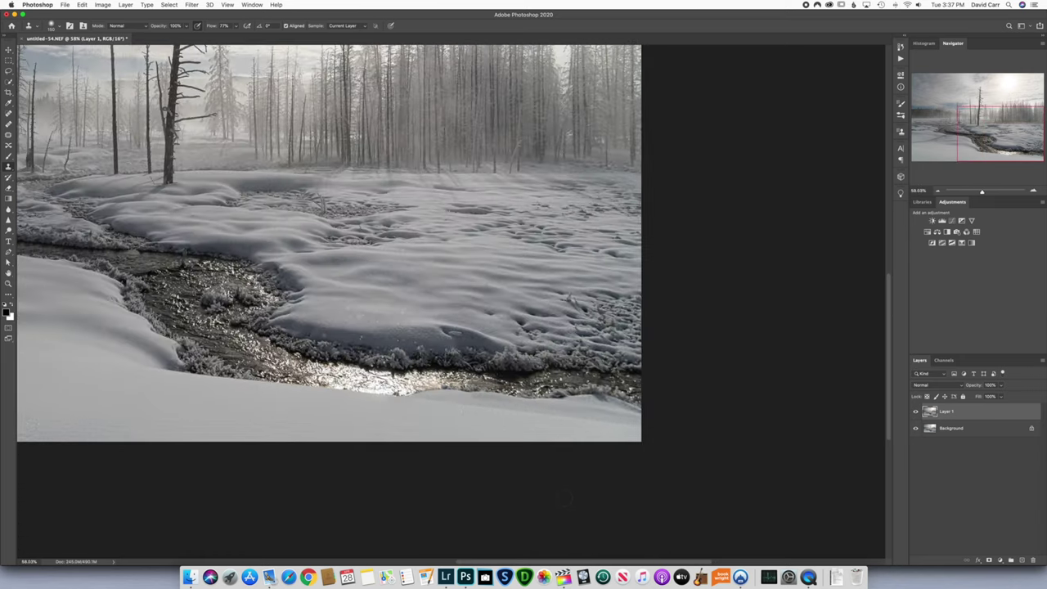
key(super+0)
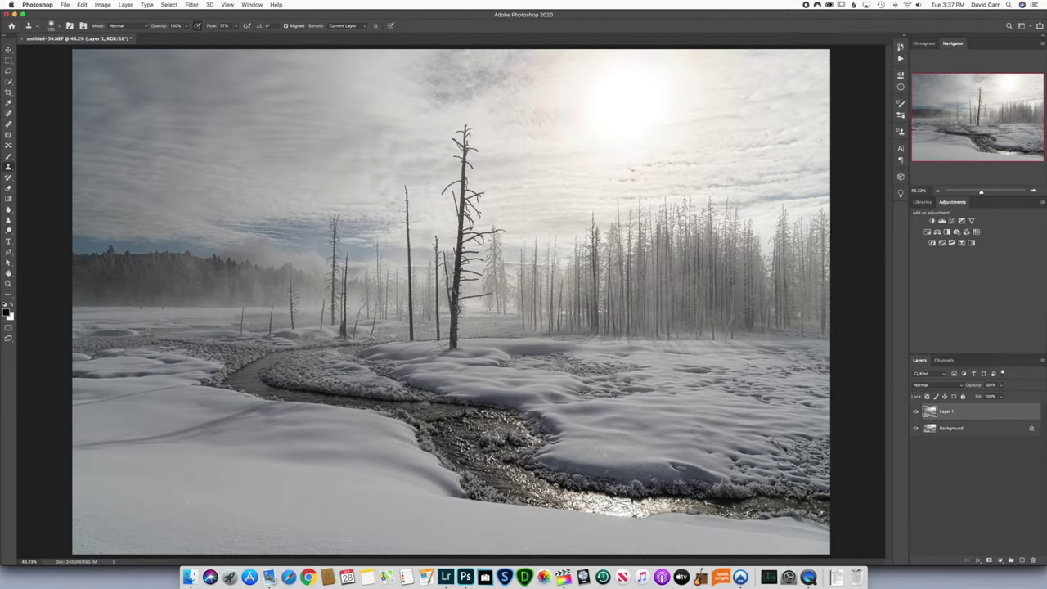
scroll(697, 430, down, 1)
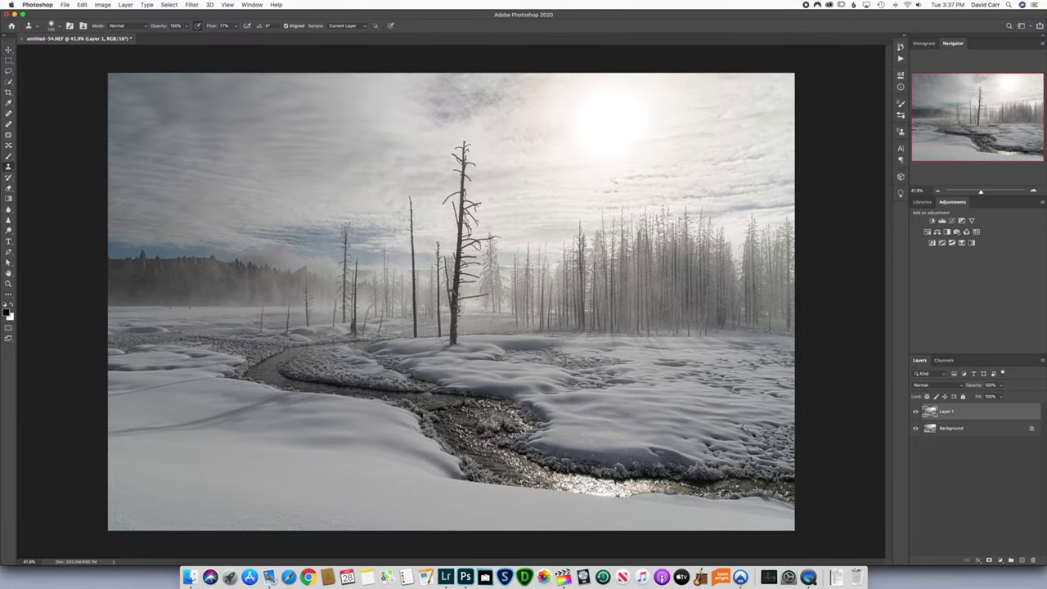
click(916, 412)
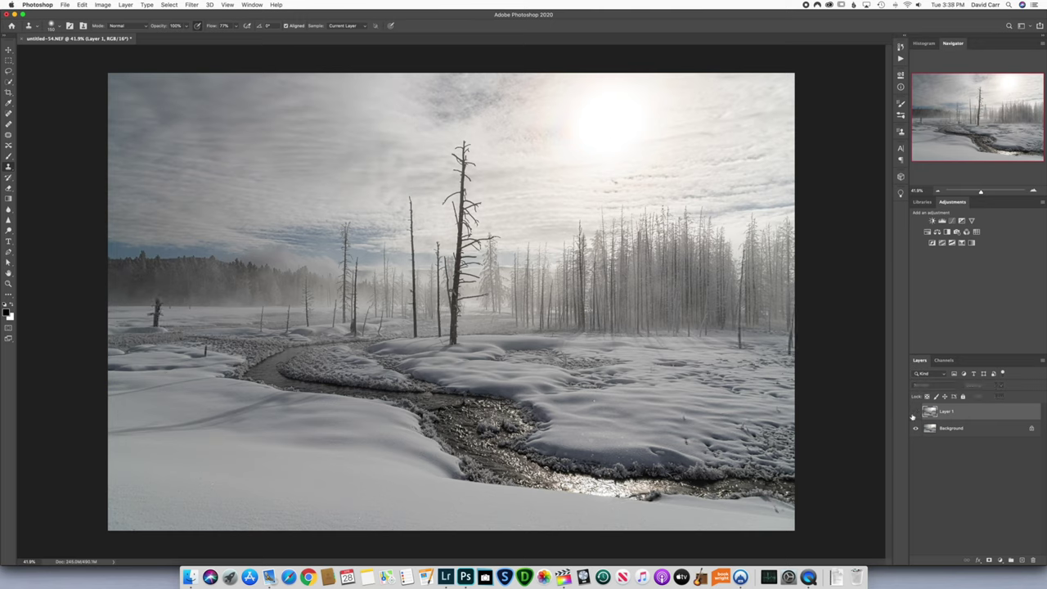
click(916, 413)
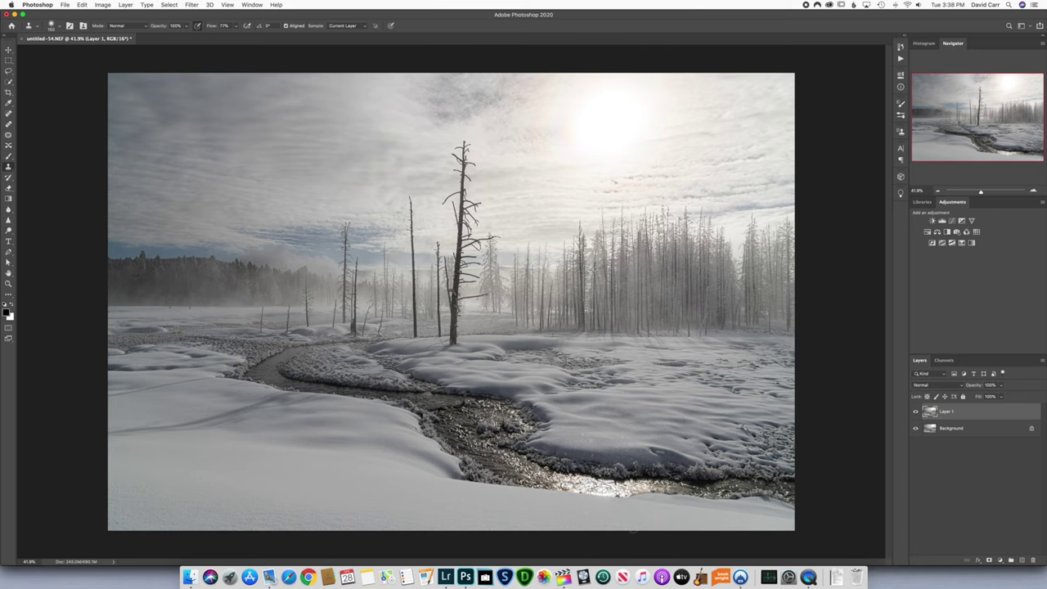
scroll(647, 504, up, 5)
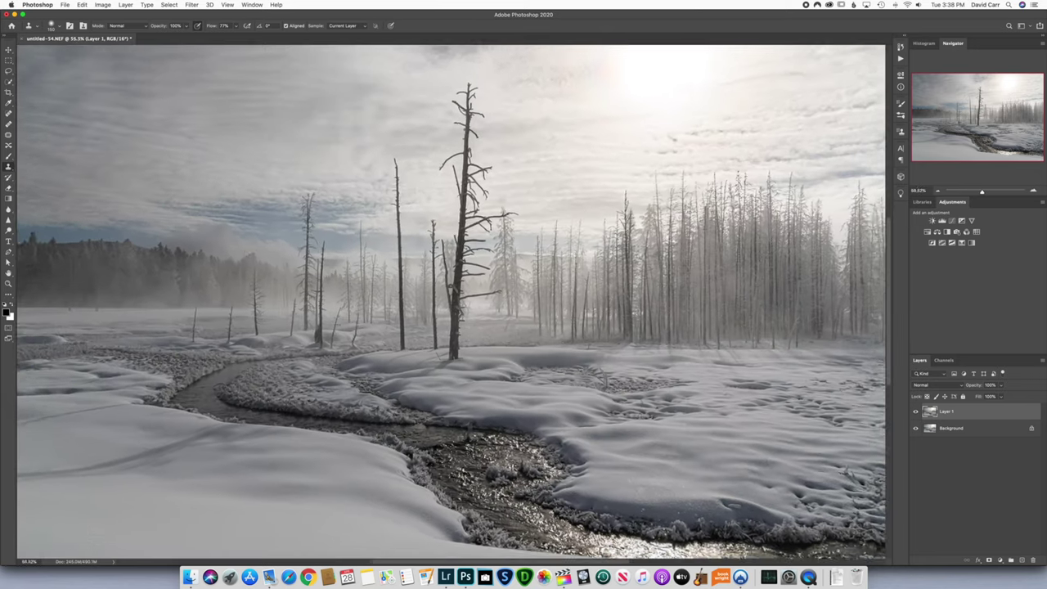
scroll(662, 502, right, 5)
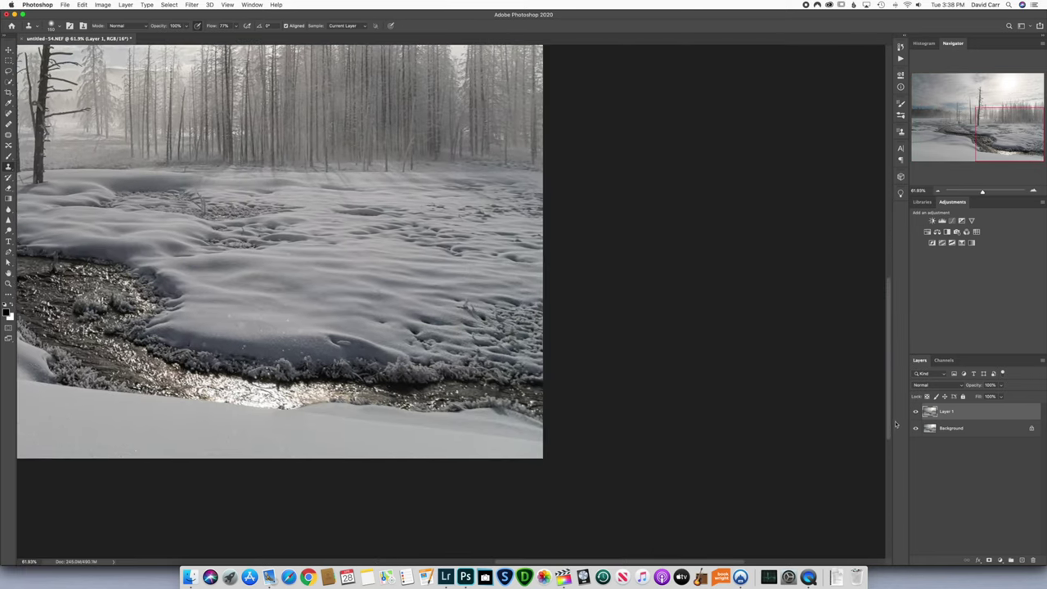
click(915, 413)
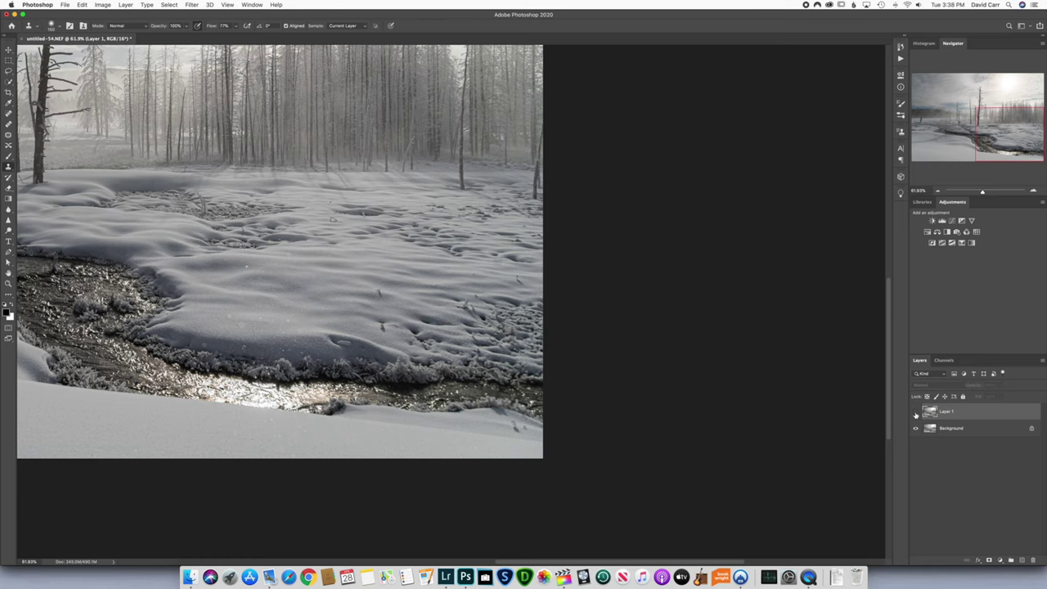
click(916, 413)
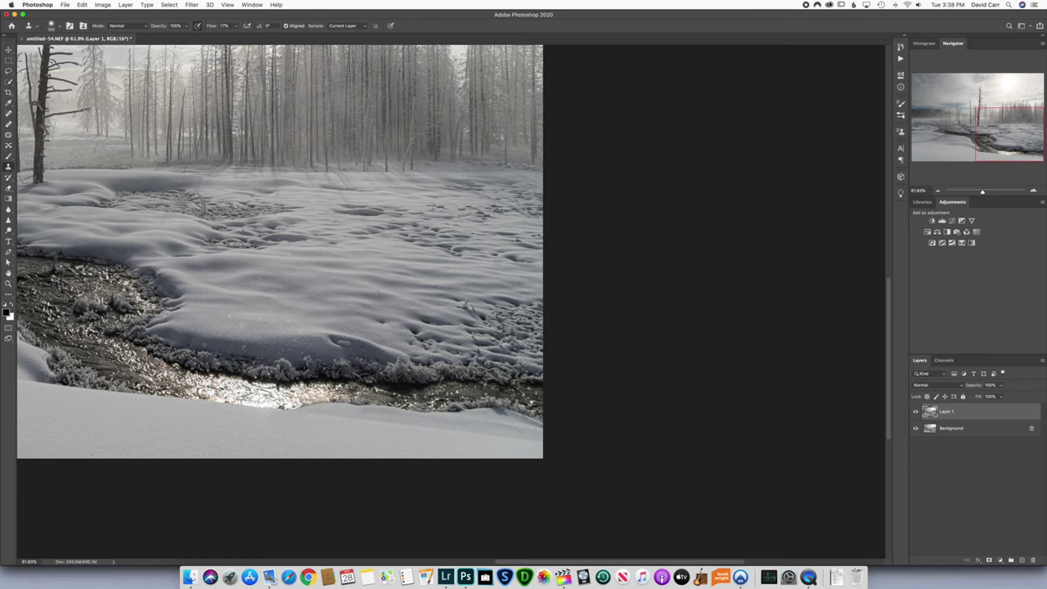
Step: Clone over the remaining tonal edge in the near bank's snow below the stream, and select the Burn tool
scroll(108, 302, up, 4)
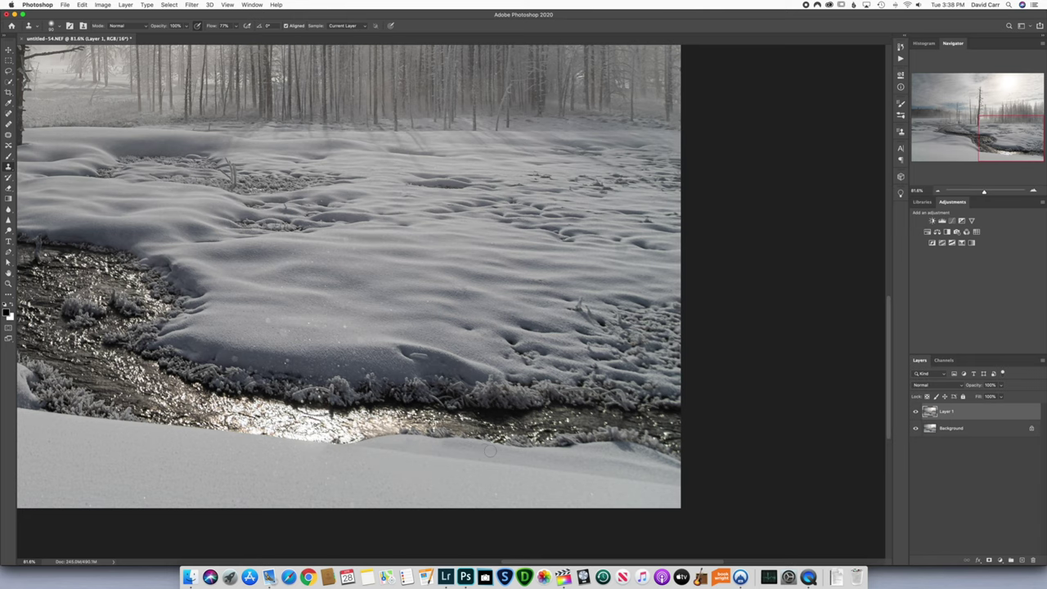
click(485, 449)
drag(484, 449, 431, 446)
click(9, 231)
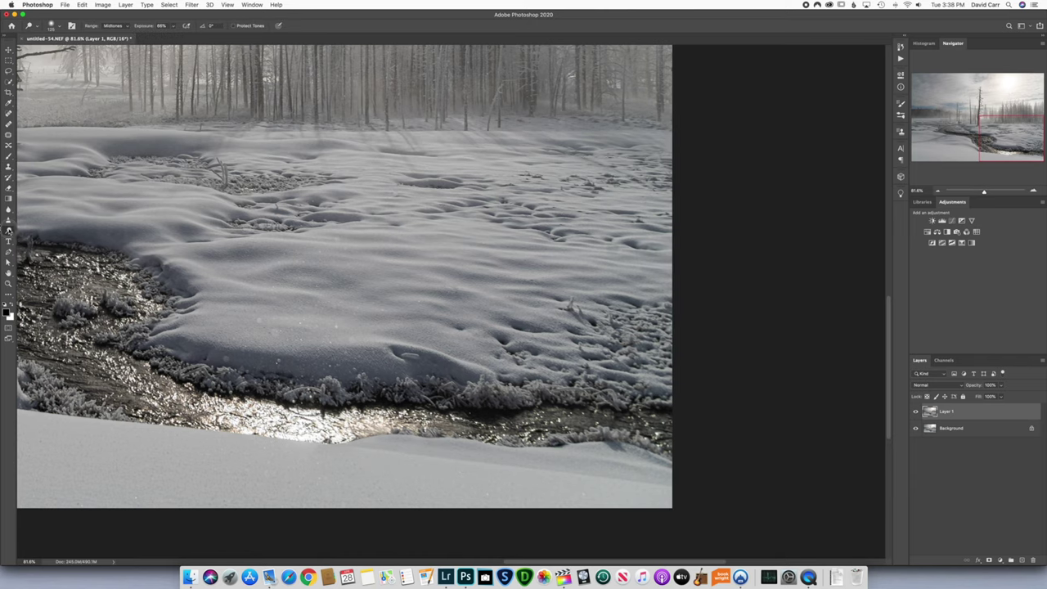
click(37, 237)
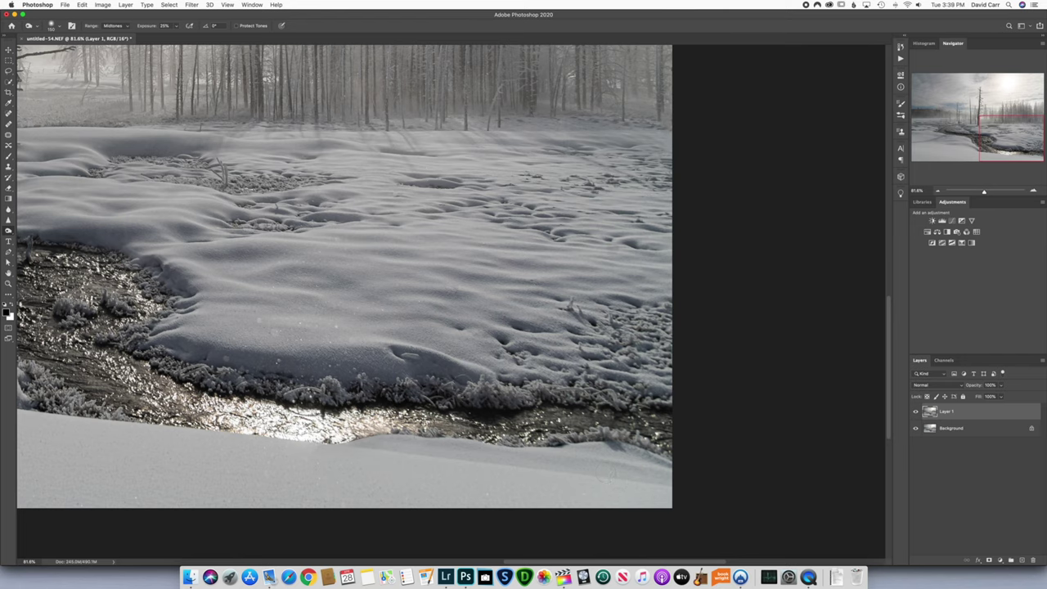
Step: Save the retouched photo and switch to Lightroom Classic
key(super+0)
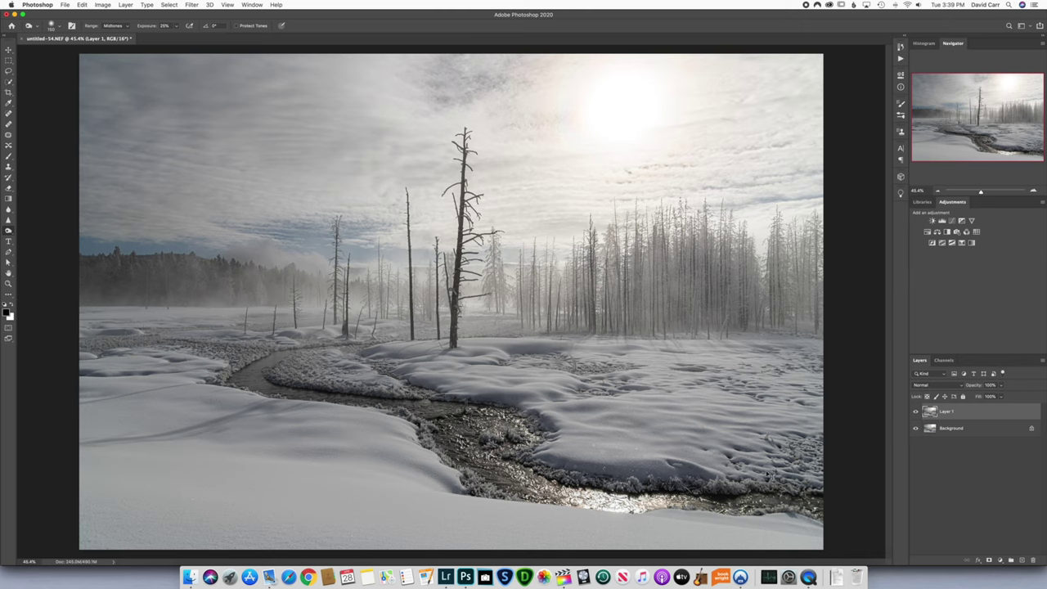
key(super+s)
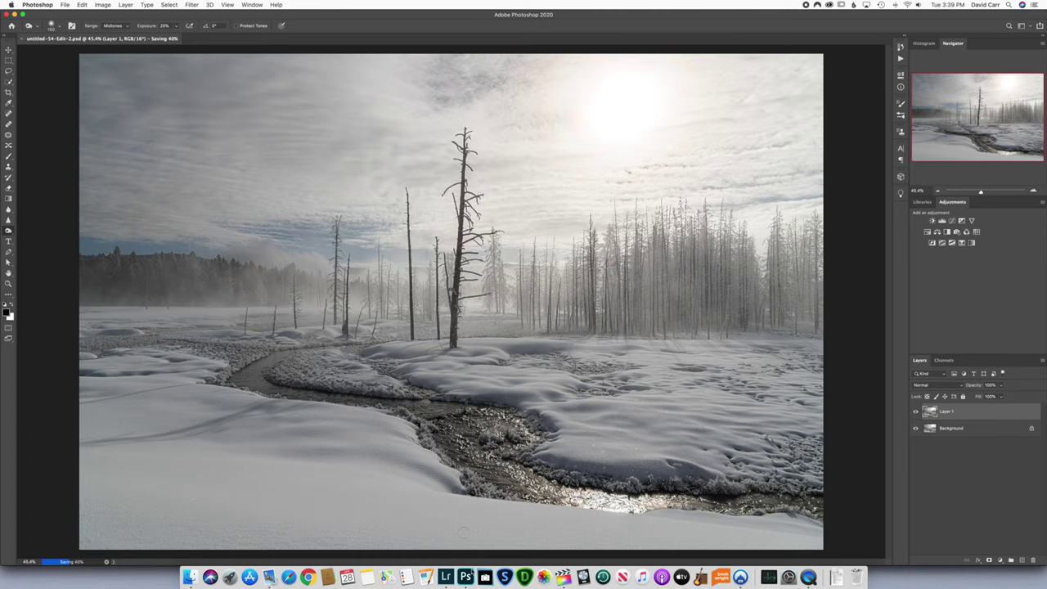
click(446, 577)
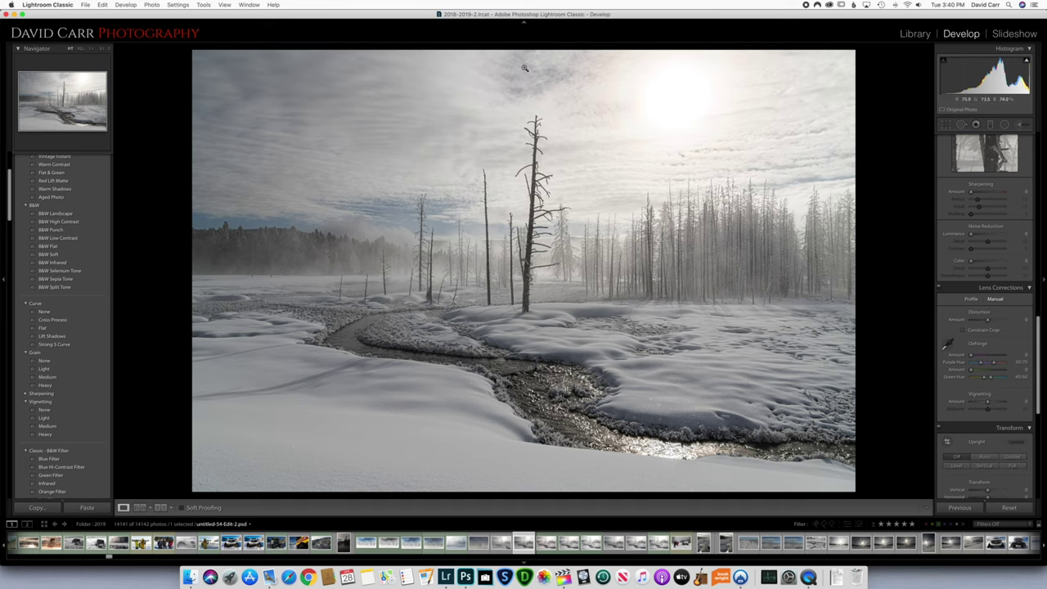
Step: Unlock the crop's aspect ratio and trim a narrow strip of sky off the top of the retouched photo
key(r)
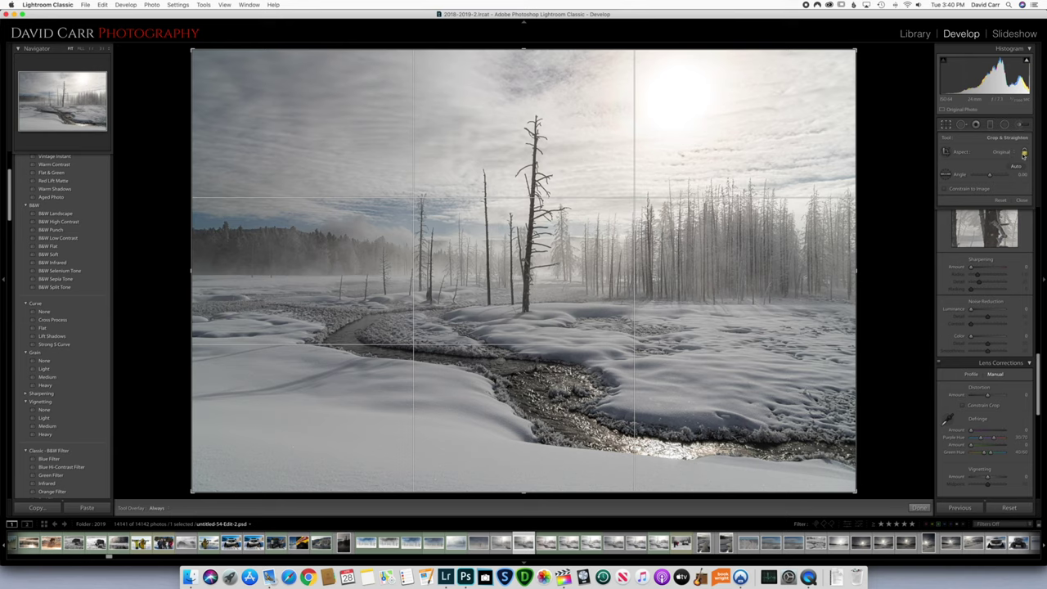
click(1024, 154)
drag(522, 50, 524, 63)
key(super+z)
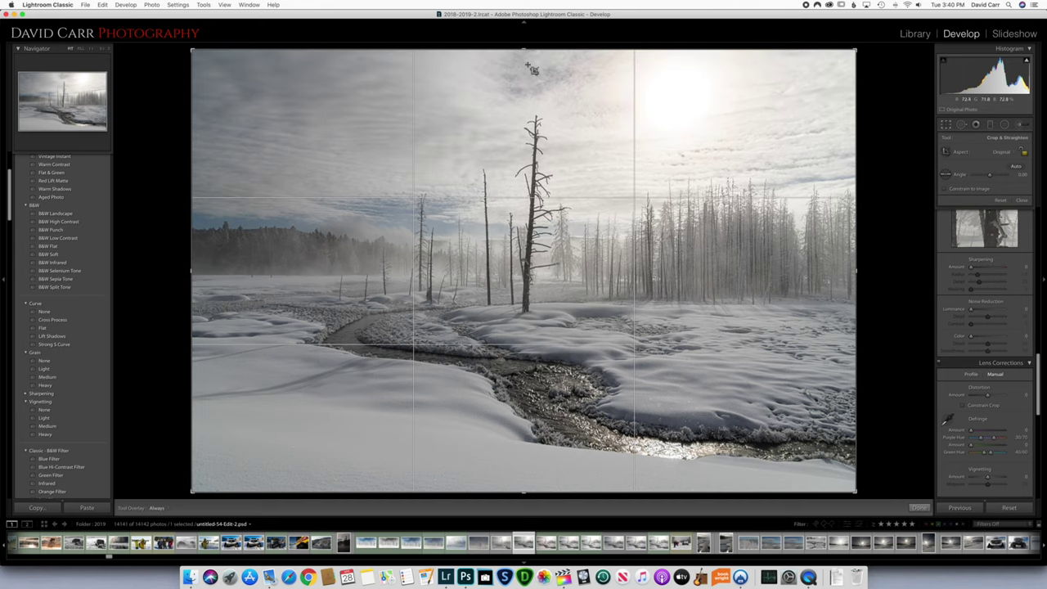
drag(523, 50, 523, 60)
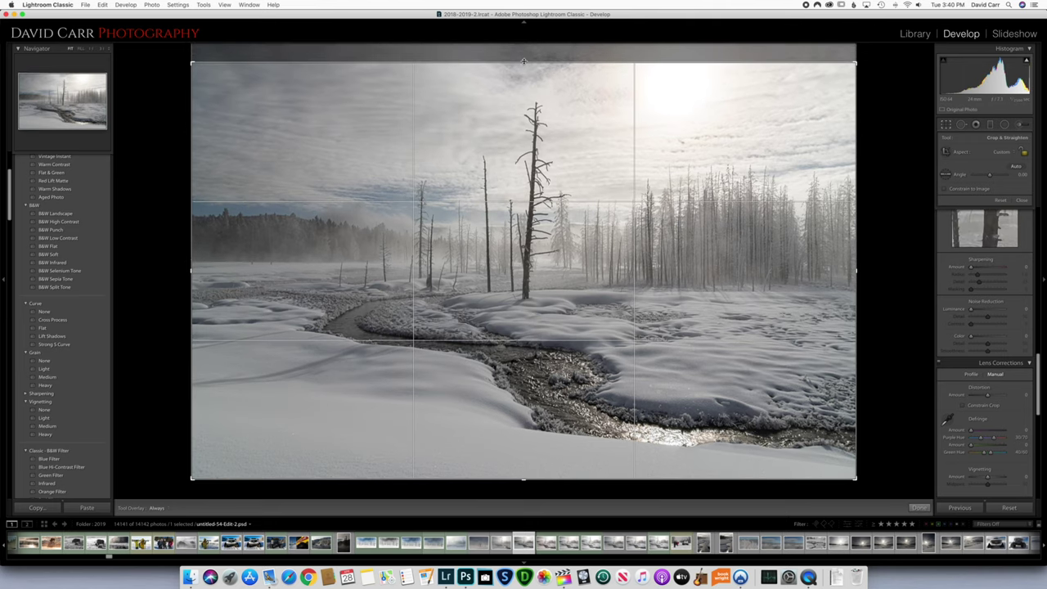
key(Return)
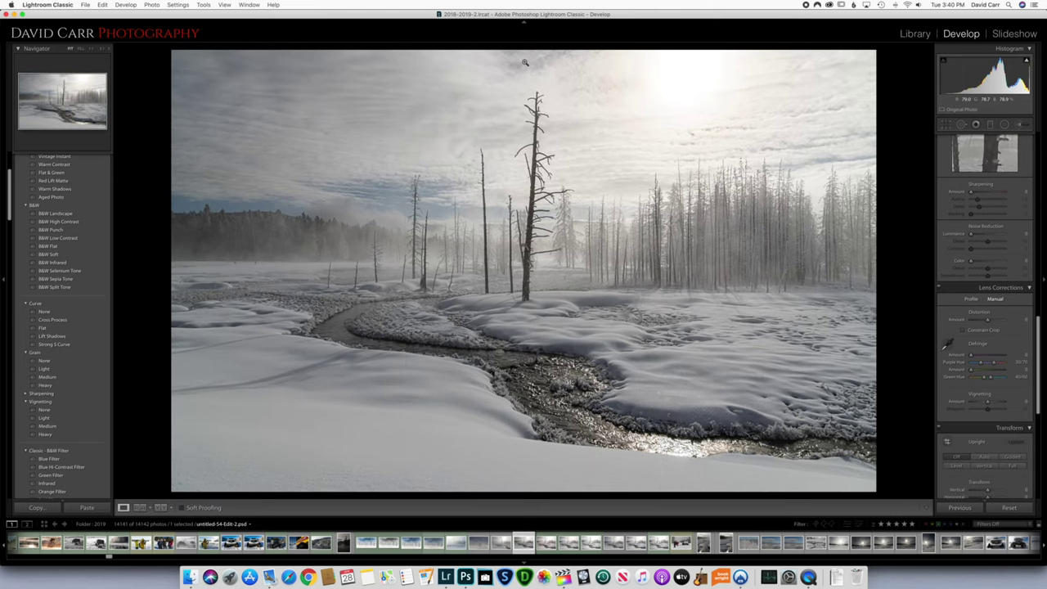
Step: Check the cropped photo against a fully blacked-out interface, and restore the normal view
key(l)
key(l)
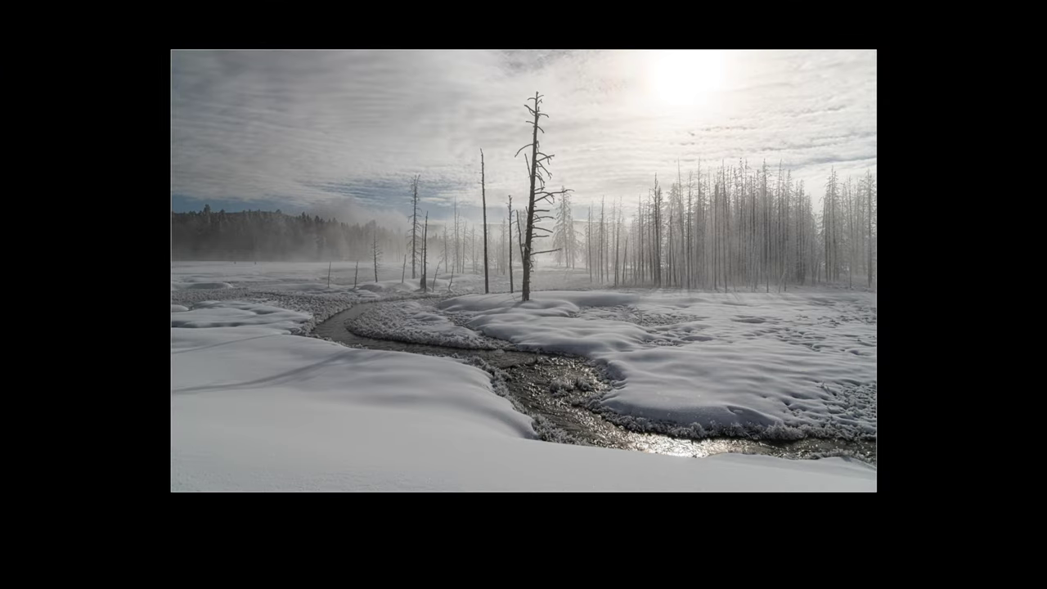
key(l)
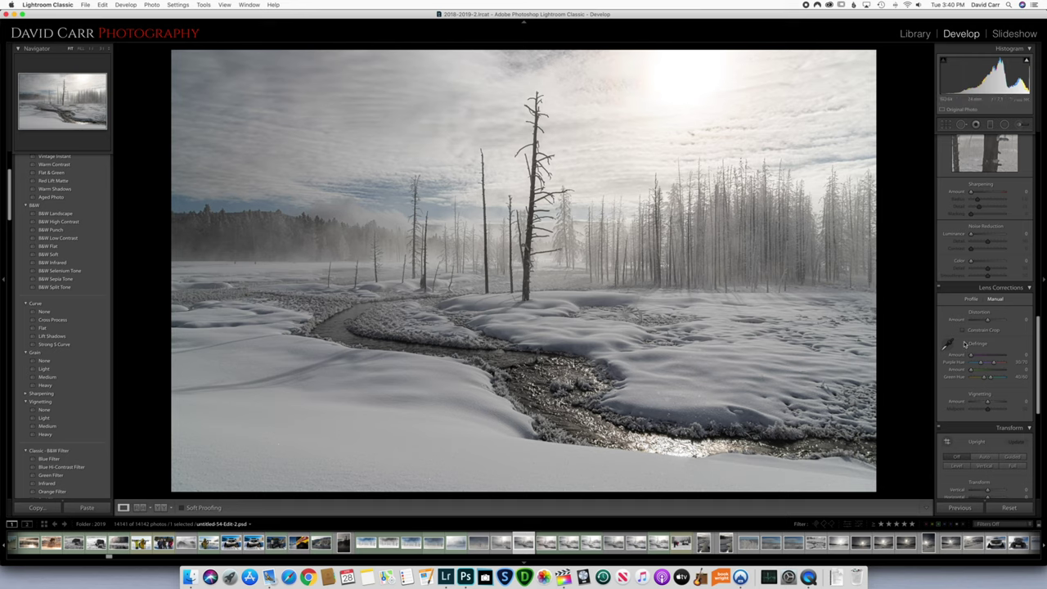
Step: Try a lower Blue saturation and small changes to the Blue hue and luminance
scroll(967, 343, up, 8)
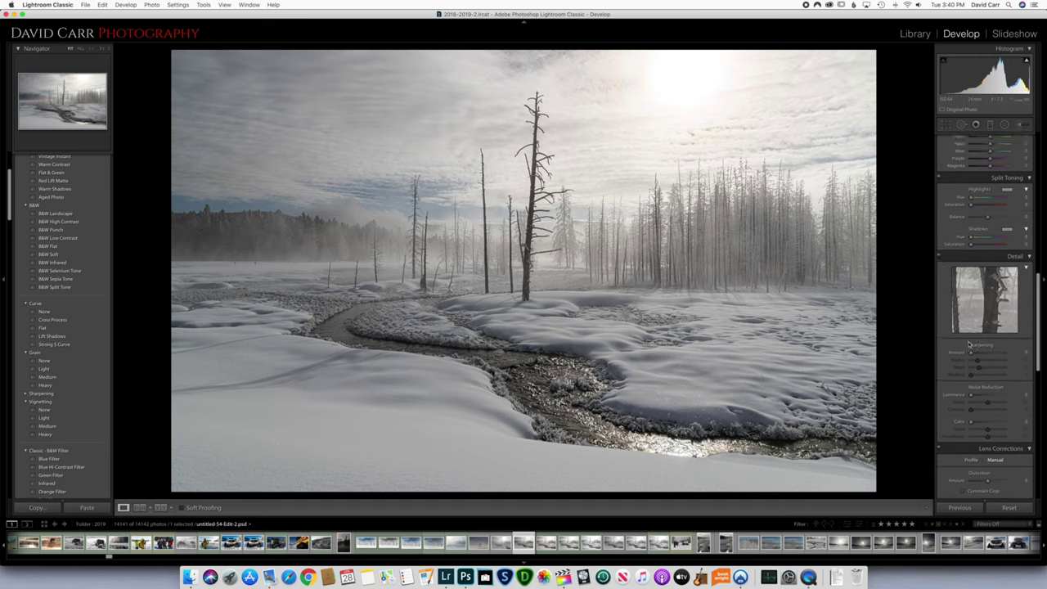
scroll(969, 344, up, 10)
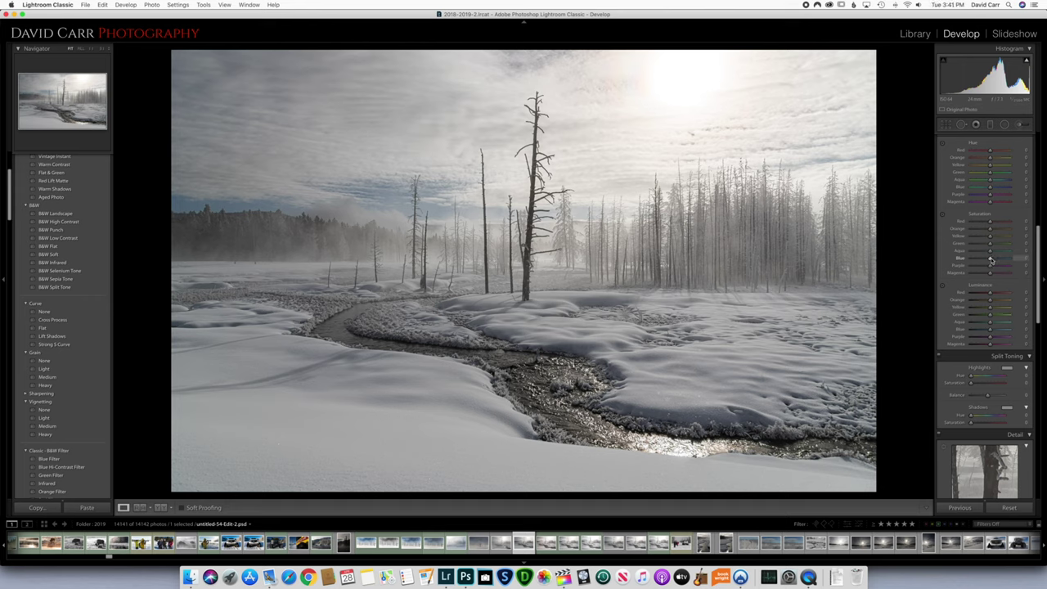
drag(989, 260, 962, 263)
double_click(972, 260)
click(989, 187)
mouse_move(990, 188)
mouse_down()
mouse_move(973, 188)
mouse_move(1000, 188)
mouse_move(990, 188)
mouse_up()
mouse_move(990, 332)
mouse_down()
mouse_move(980, 330)
mouse_move(1008, 331)
mouse_move(980, 330)
mouse_move(989, 332)
mouse_up()
Step: Crop in the photo's left side and trim a little more sky off the top
key(r)
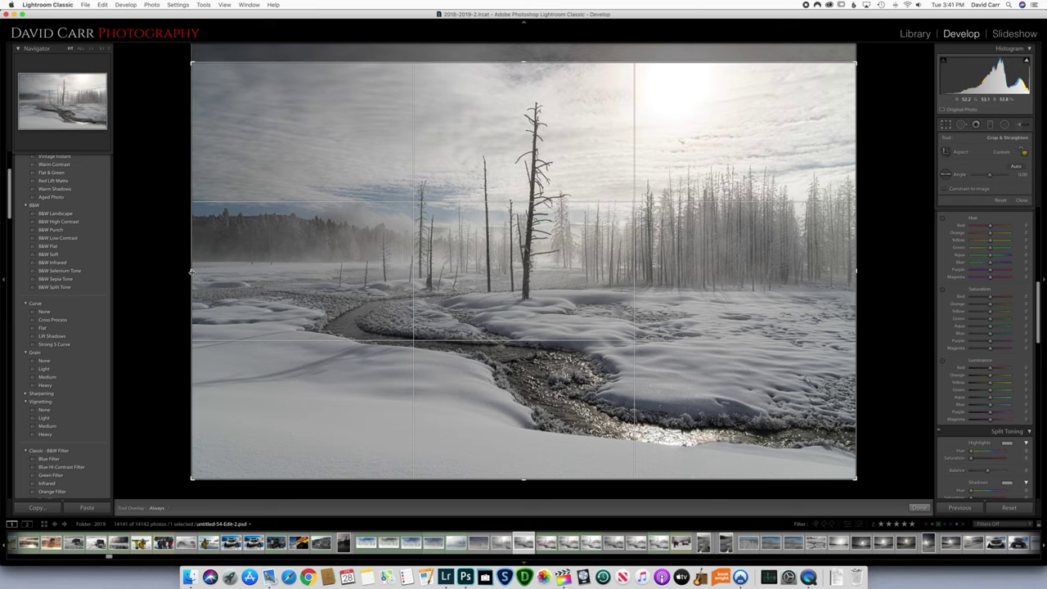
drag(190, 271, 222, 272)
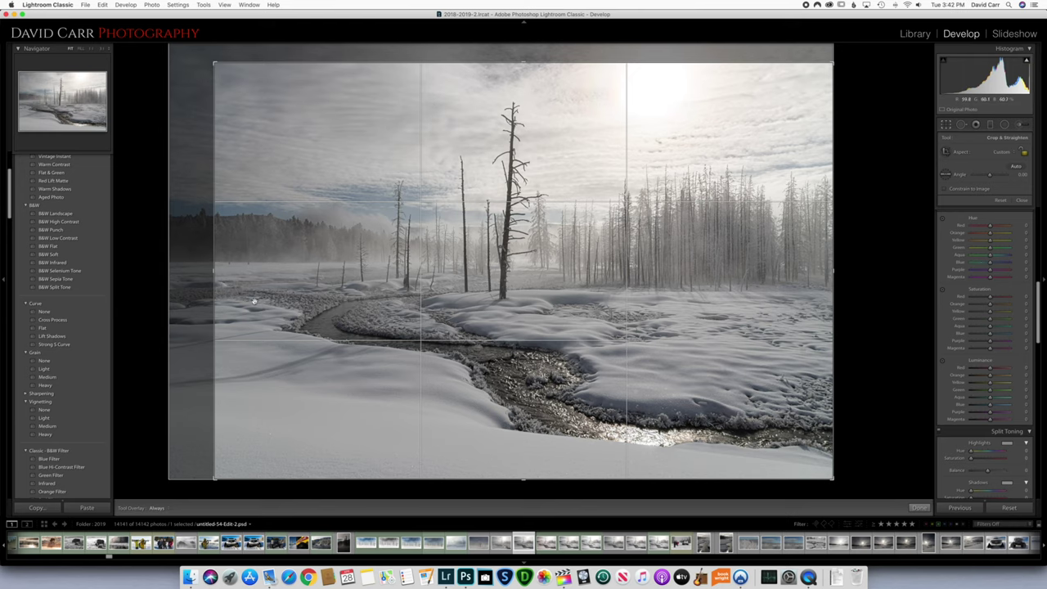
drag(215, 271, 161, 270)
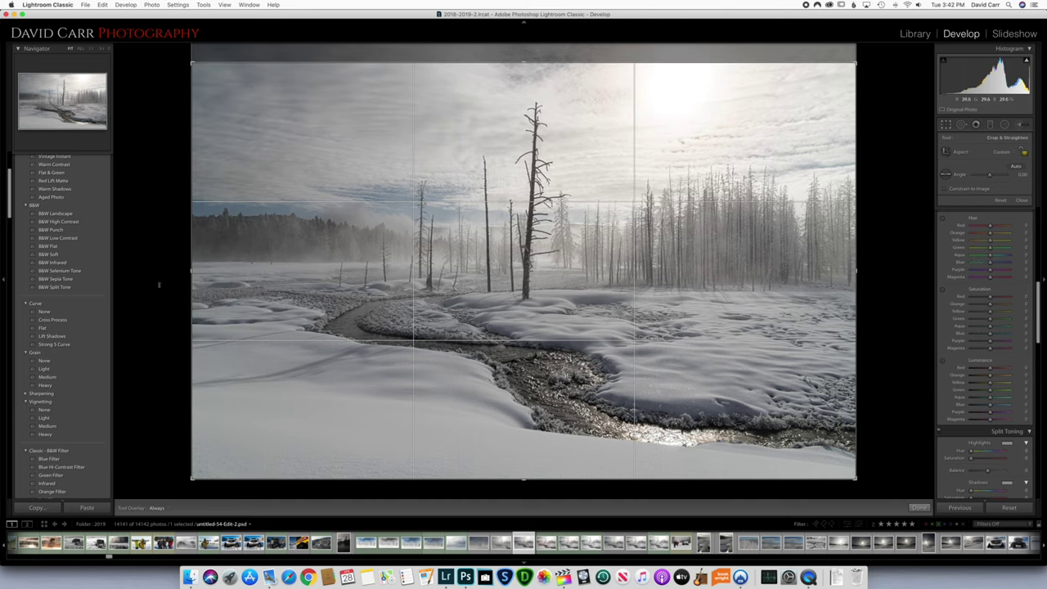
drag(192, 270, 225, 271)
key(Return)
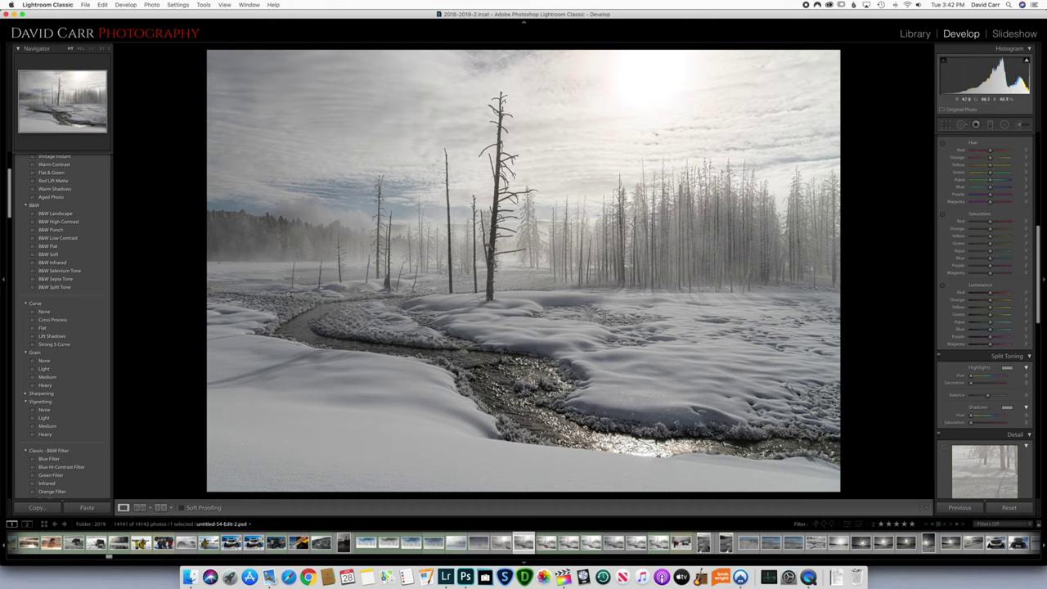
key(r)
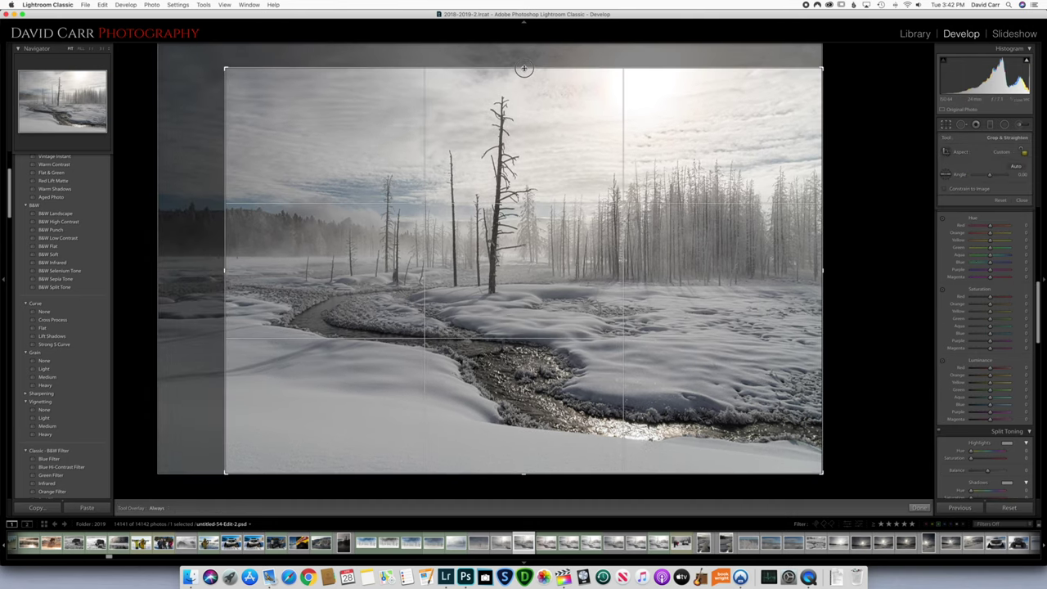
key(Return)
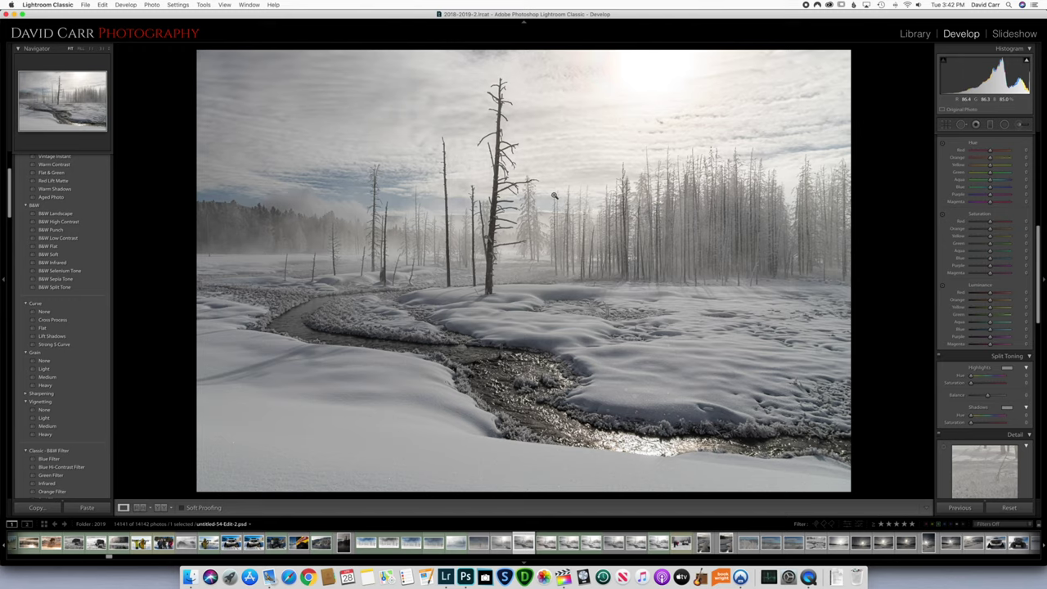
Step: Check the newly cropped photo against a fully blacked-out interface, and restore the normal view
key(l)
key(l)
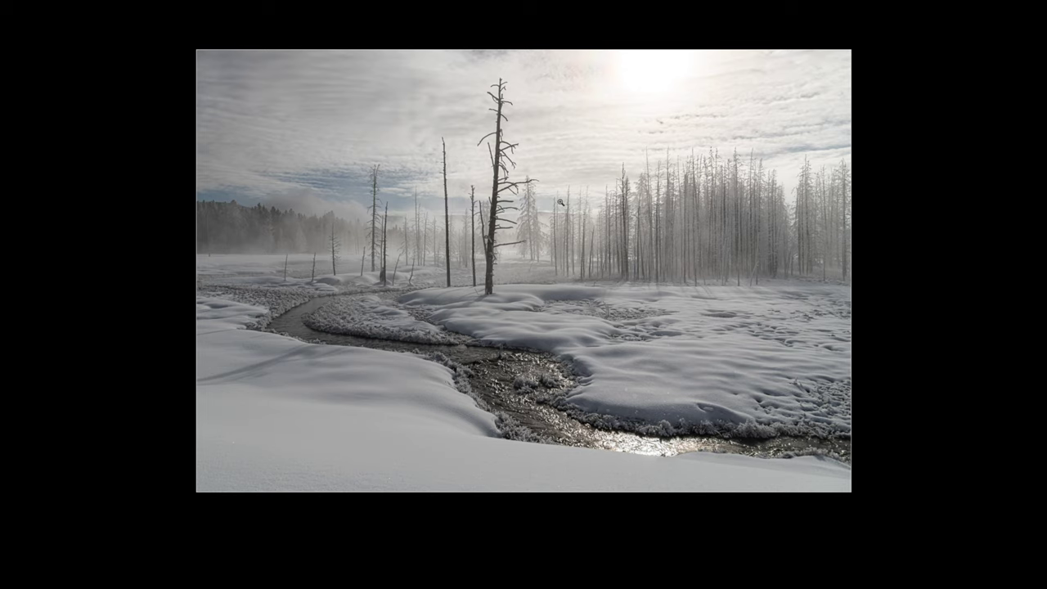
key(l)
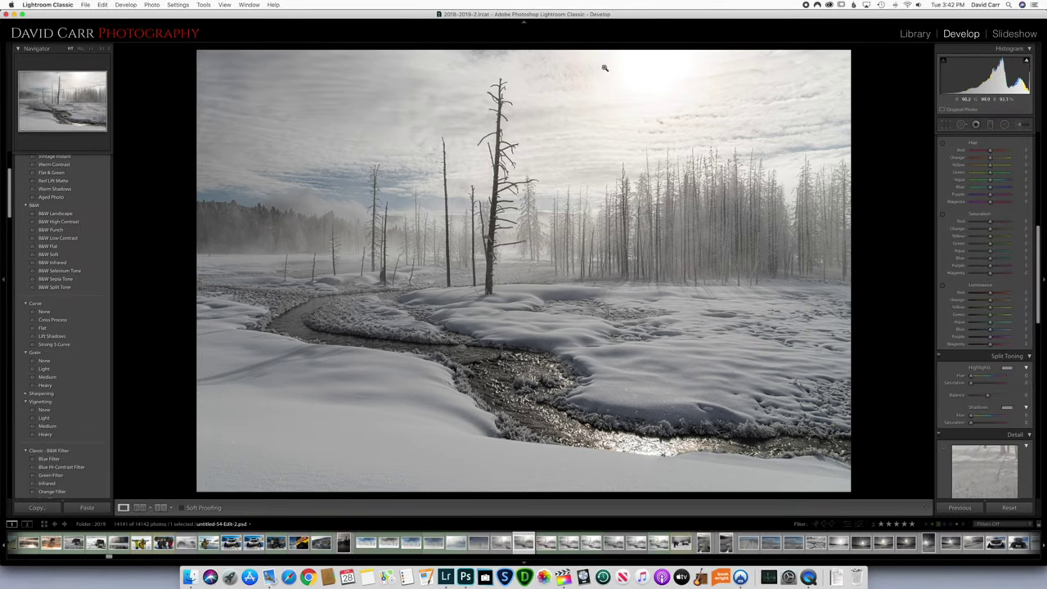
Step: Lower the Yellow saturation slightly
click(990, 232)
mouse_move(989, 233)
mouse_down()
mouse_move(970, 236)
mouse_move(1001, 238)
mouse_move(990, 231)
mouse_up()
Step: Set up an adjustment brush of size 16 using the Saturation effect with Saturation at -34
key(k)
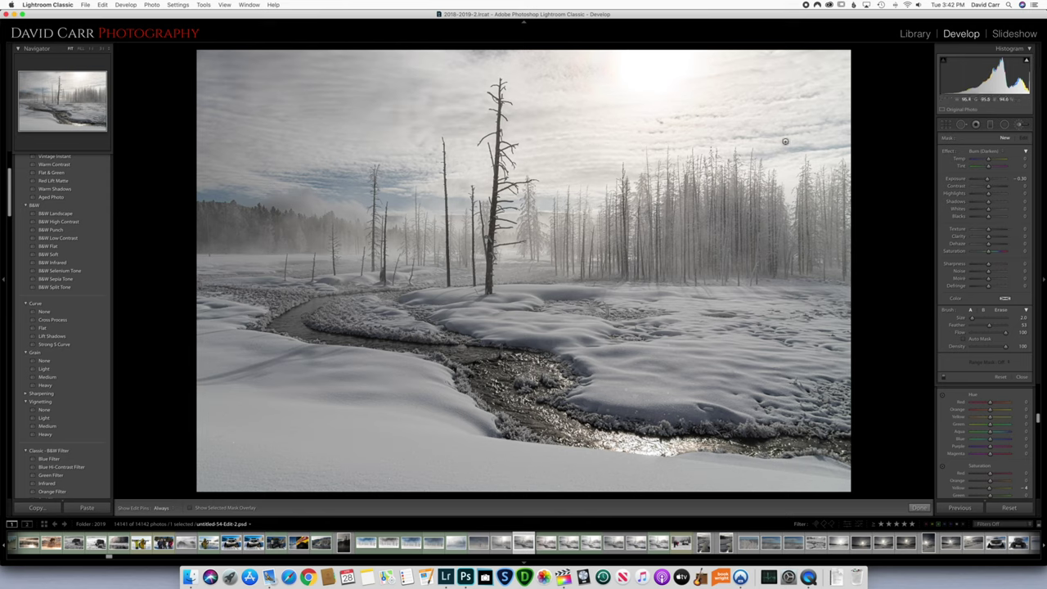
click(973, 155)
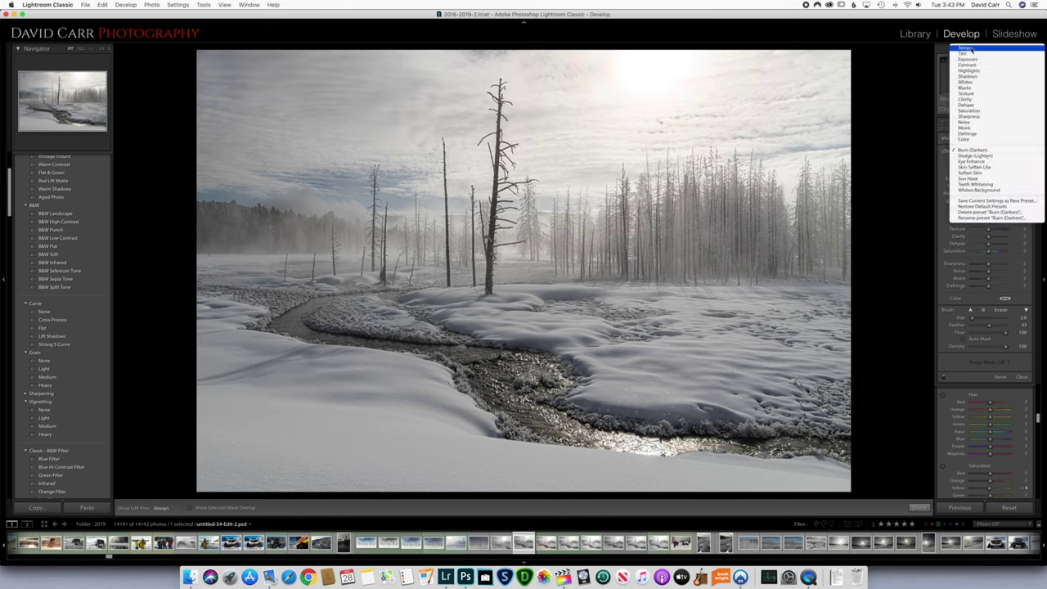
click(980, 112)
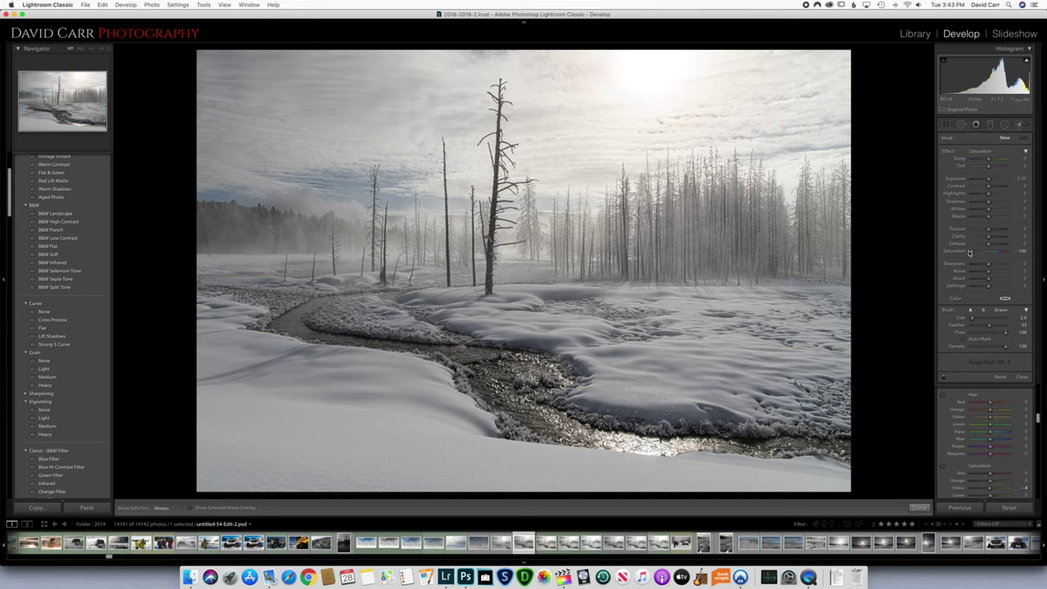
drag(976, 253, 983, 252)
scroll(590, 69, up, 3)
Step: Brush over the patch of sky just left of the sun, lower that spot's saturation further, and leave the brush
key(h)
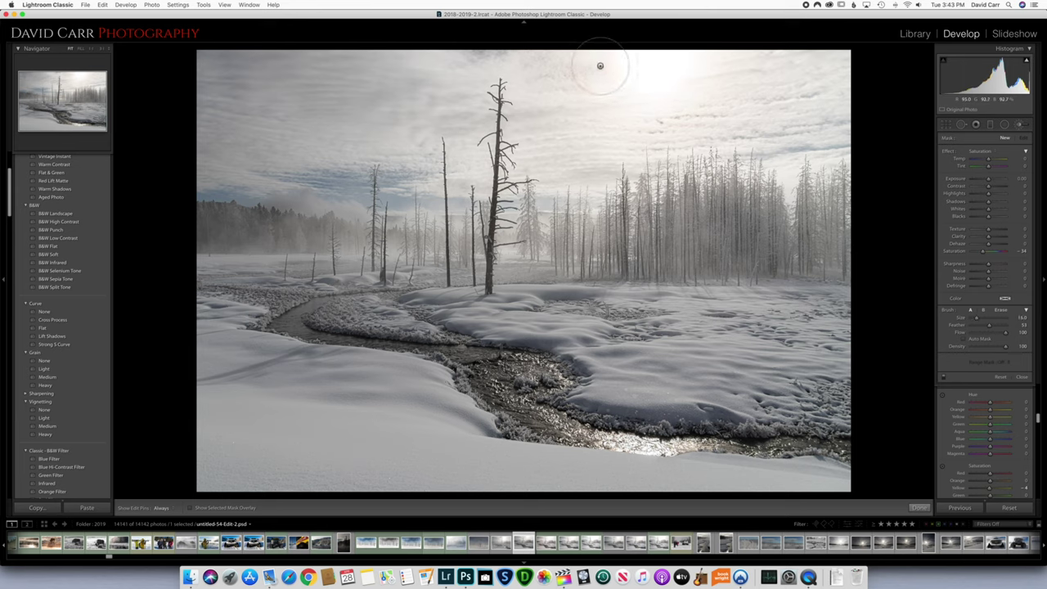
scroll(683, 80, up, 2)
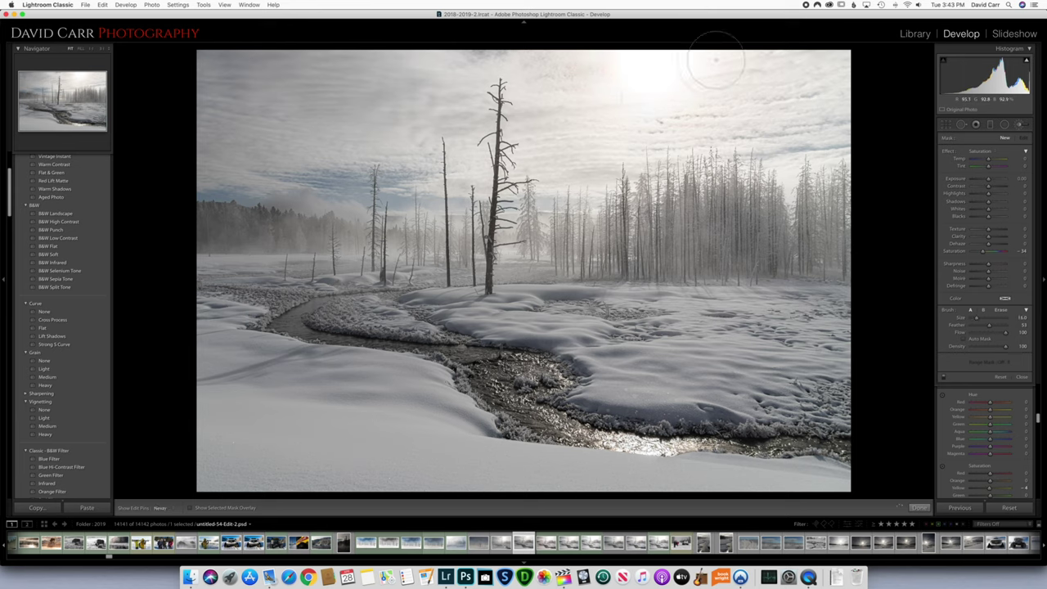
key(h)
click(599, 67)
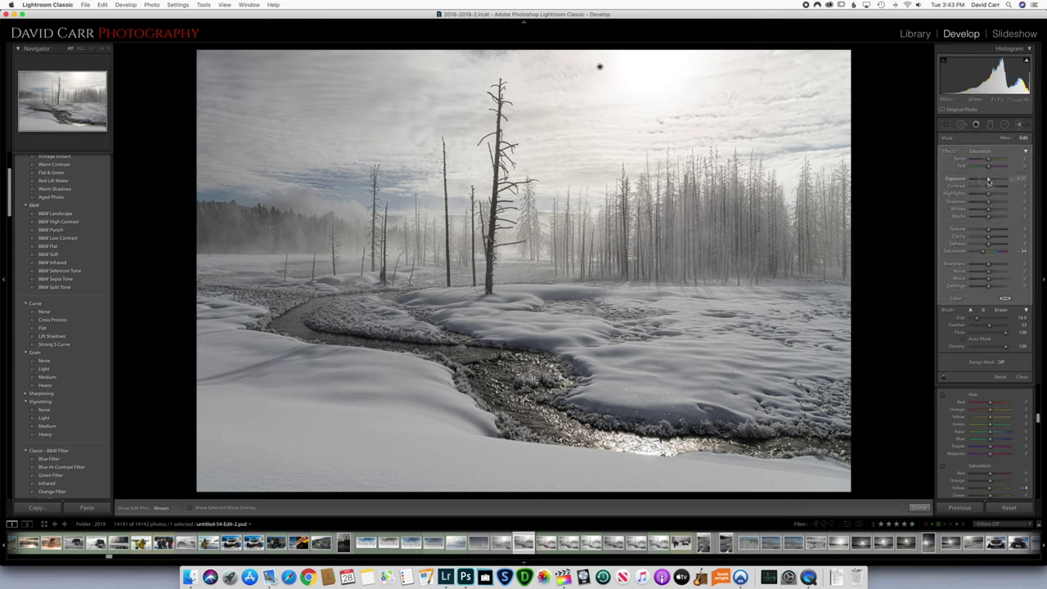
mouse_move(988, 182)
mouse_down()
mouse_move(964, 185)
mouse_move(988, 181)
mouse_up()
drag(983, 253, 976, 253)
drag(974, 255, 969, 257)
key(k)
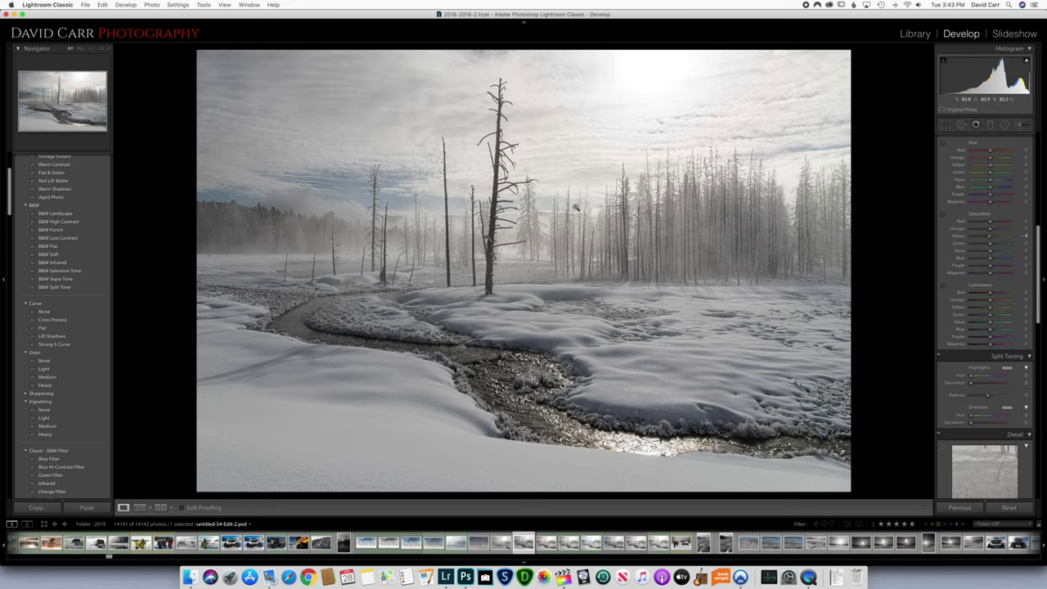
Step: Set the photo's Texture to +21 and Clarity to +12, keeping Dehaze at 0
scroll(995, 256, up, 10)
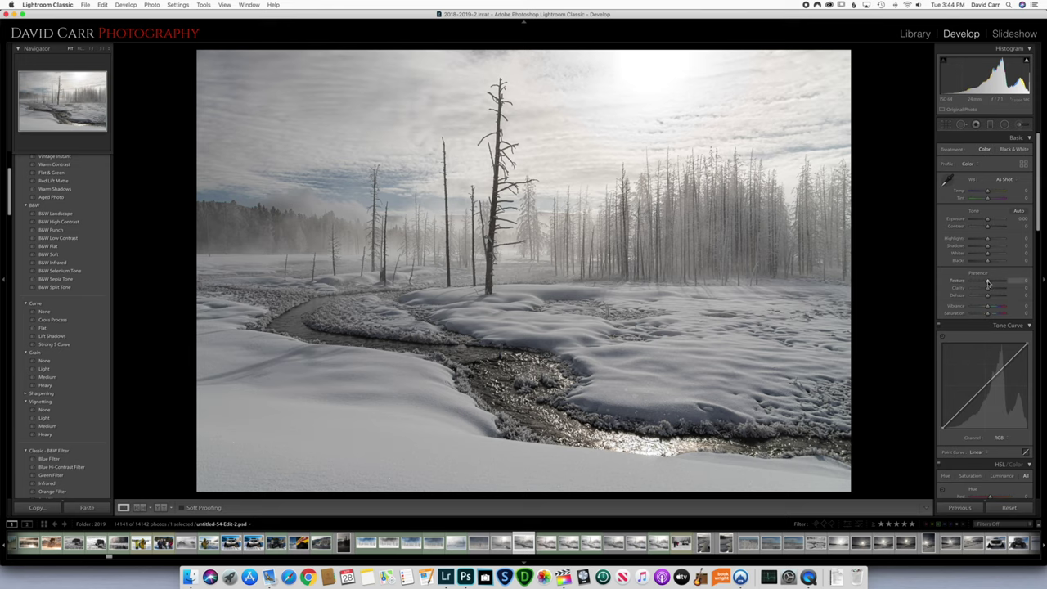
click(987, 282)
drag(987, 282, 983, 282)
drag(982, 282, 991, 282)
drag(992, 282, 989, 290)
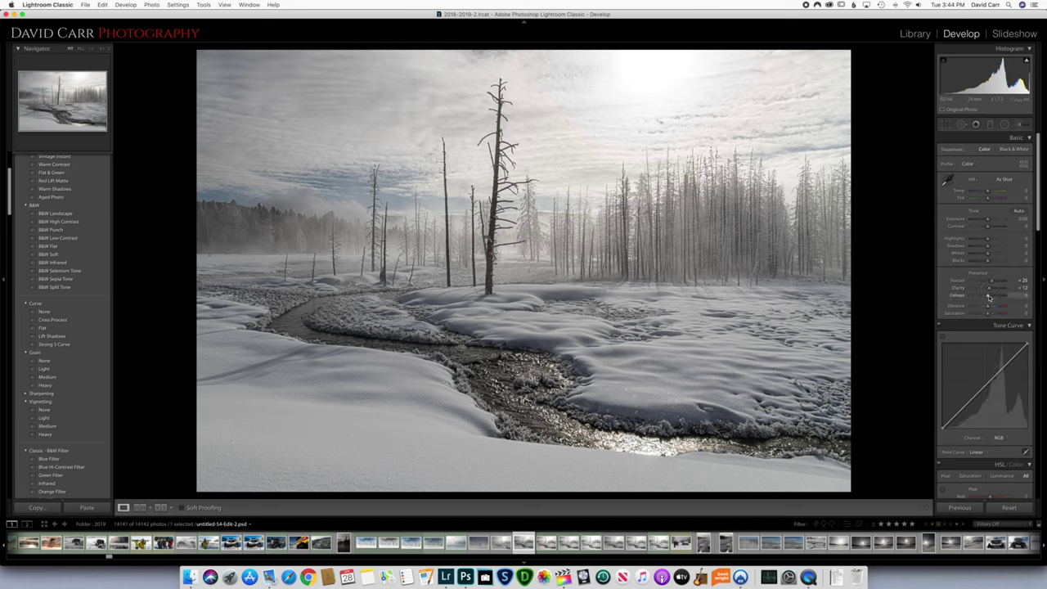
drag(989, 297, 988, 298)
Step: Remove all color by setting Saturation and Vibrance to -100, and set Highlights to -38
drag(987, 314, 951, 316)
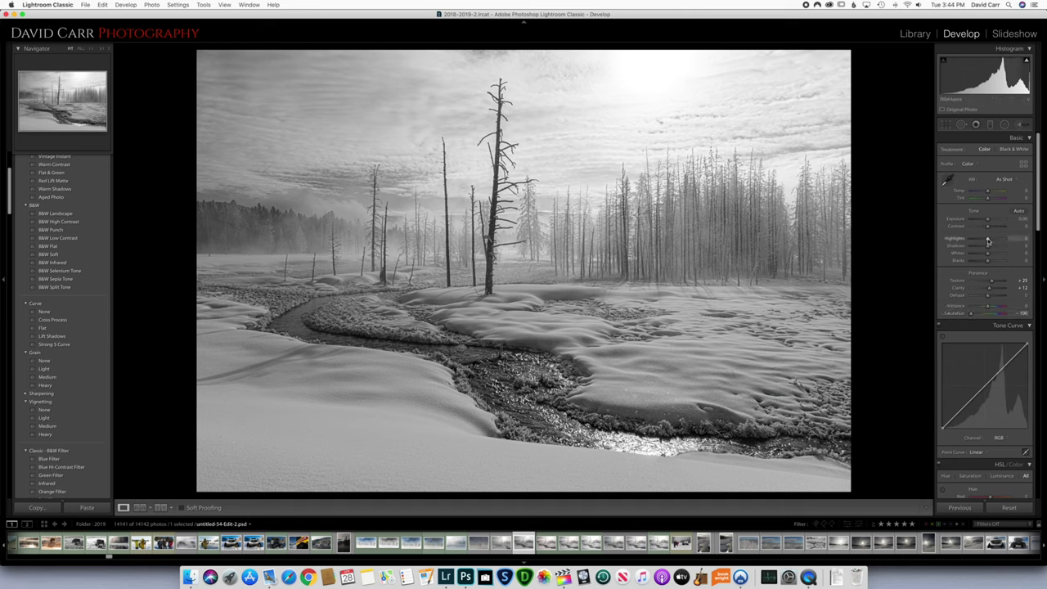
drag(987, 240, 967, 241)
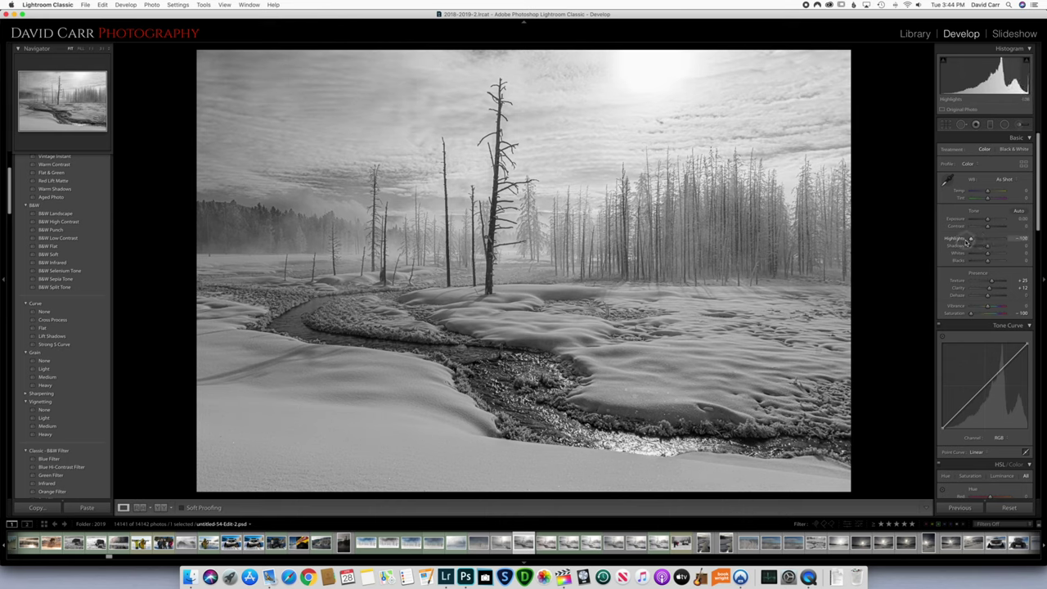
drag(967, 241, 972, 241)
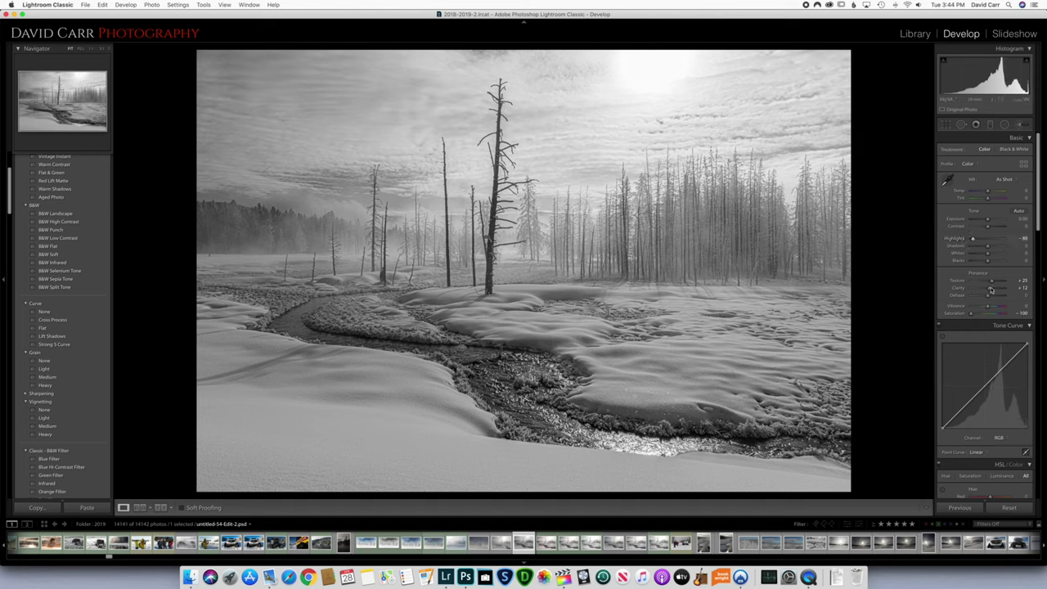
drag(987, 307, 930, 310)
mouse_move(972, 240)
mouse_down()
mouse_move(994, 246)
mouse_move(984, 248)
mouse_up()
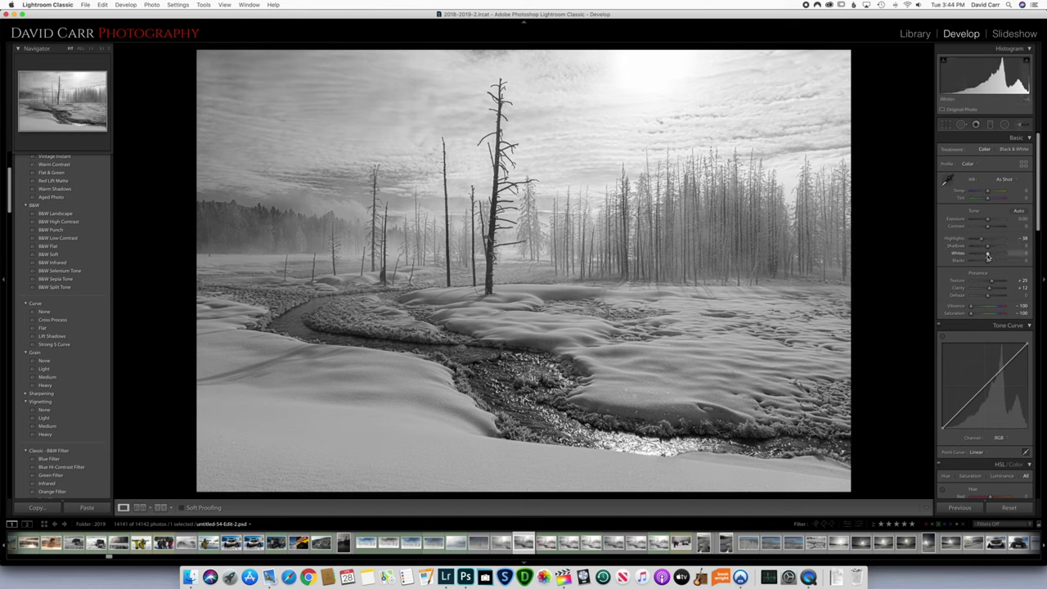
Step: Keep Whites at 0 and set the Blacks to -40 to deepen the darkest tones
drag(987, 254, 983, 263)
drag(981, 263, 979, 263)
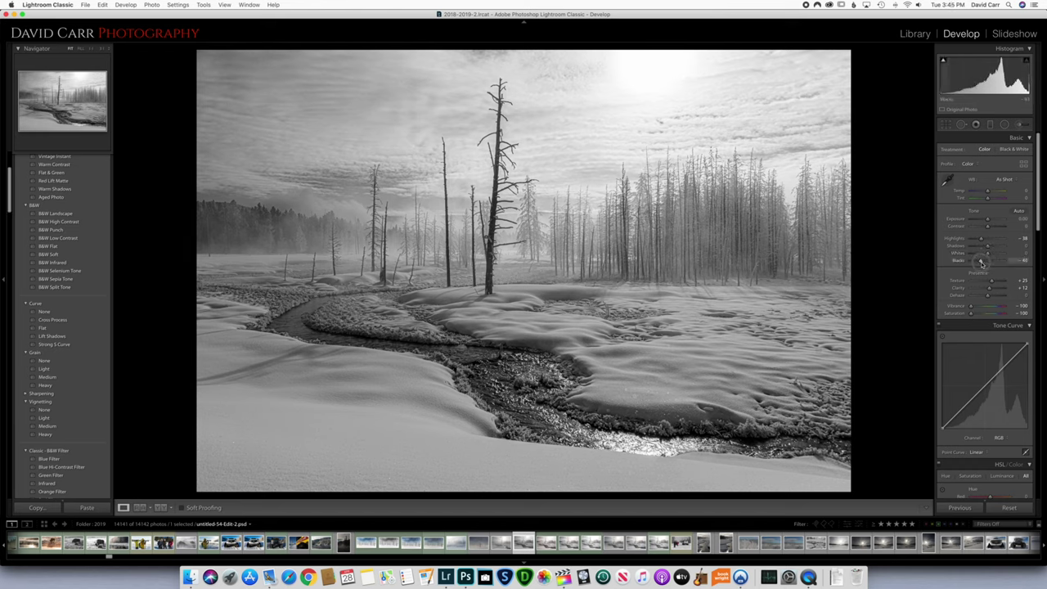
drag(980, 262, 983, 264)
drag(981, 263, 981, 265)
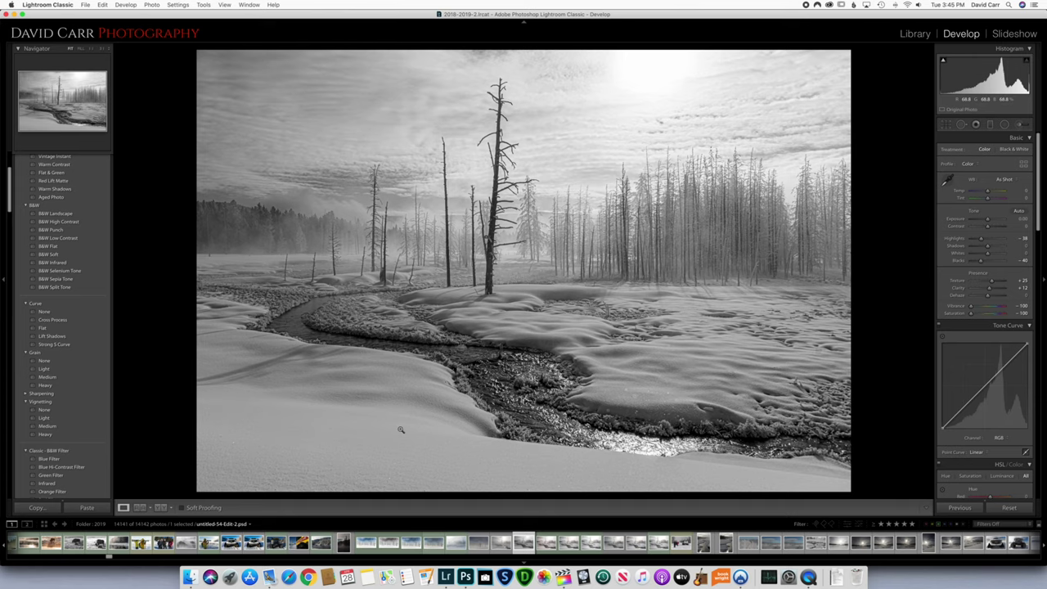
Step: View the black-and-white version of the photo against a fully blacked-out interface
key(l)
key(l)
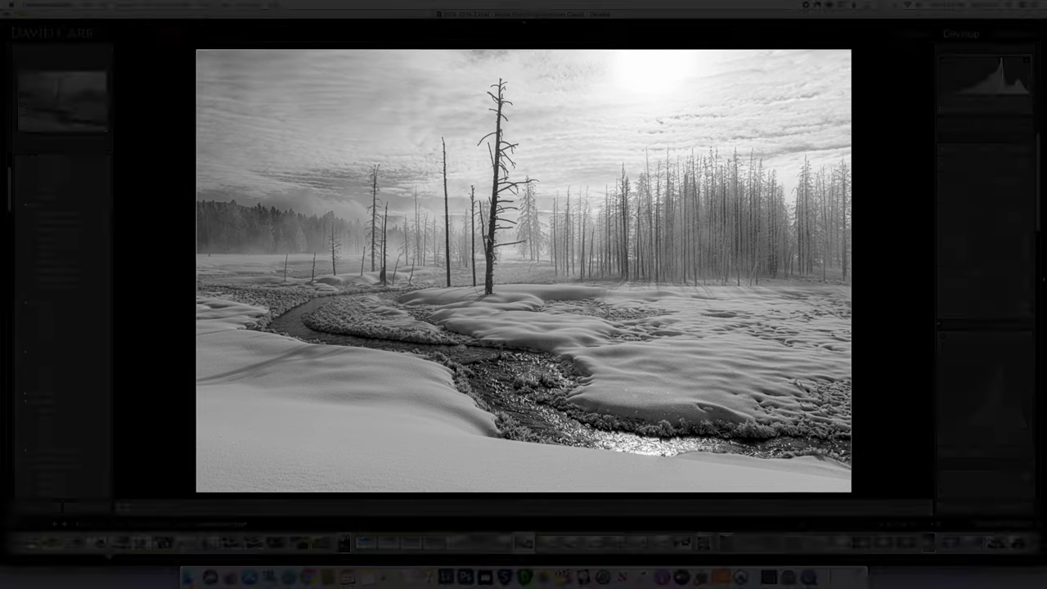